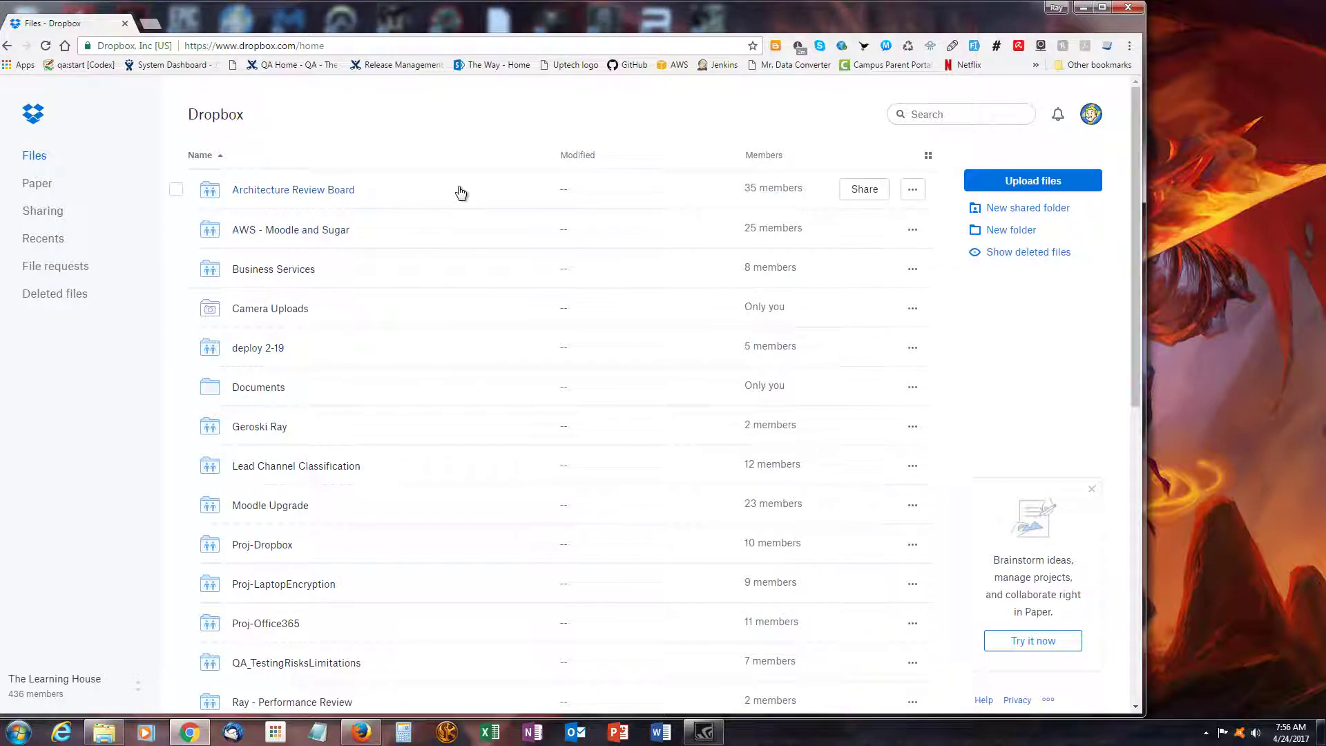
Step: Open the Test Automation folder inside Moodle Upgrade and 2017 Moodle Upgrade
scroll(458, 198, down, 1)
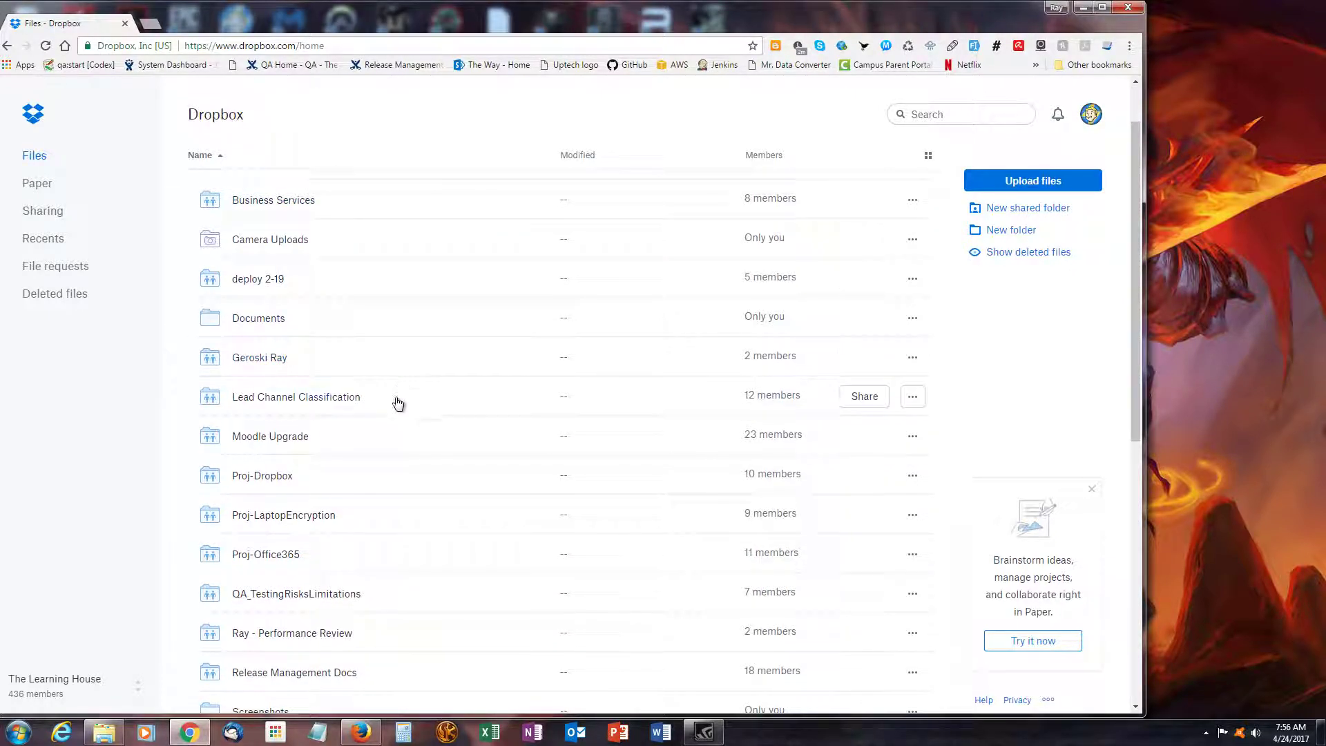
click(289, 437)
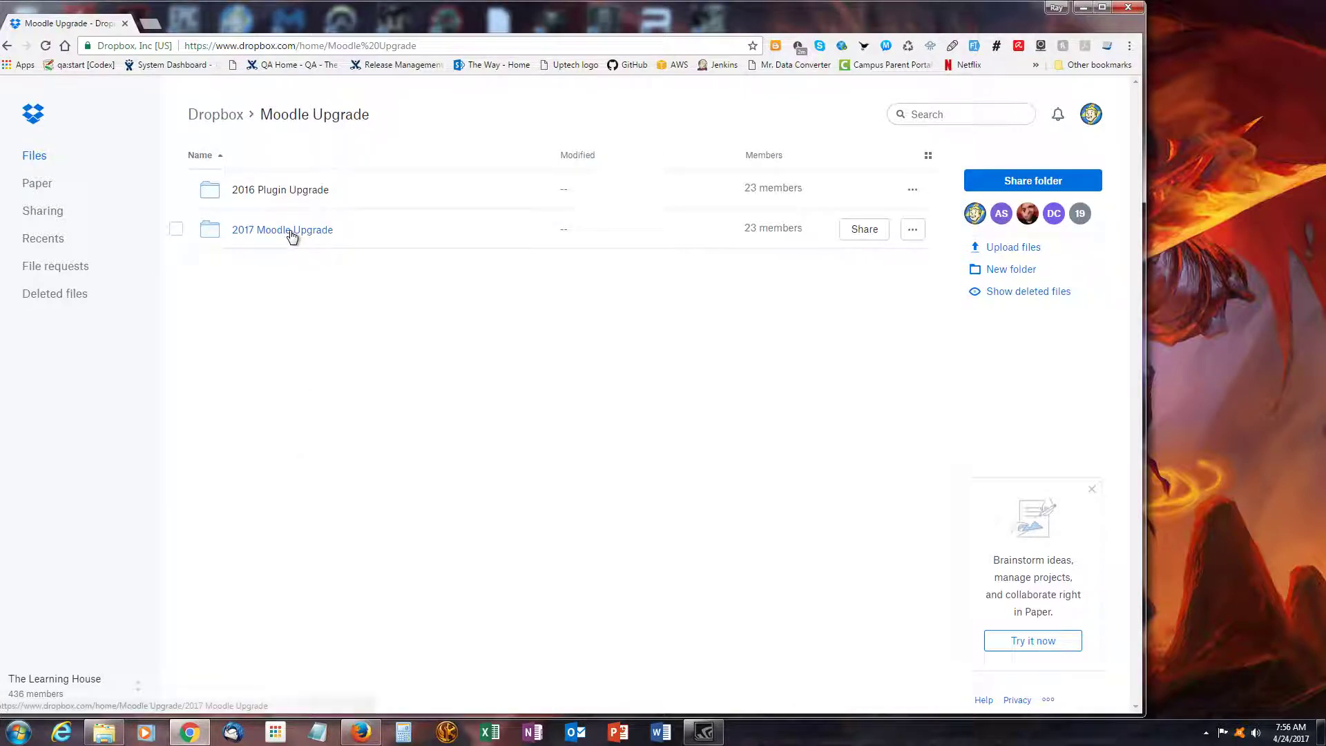
click(291, 232)
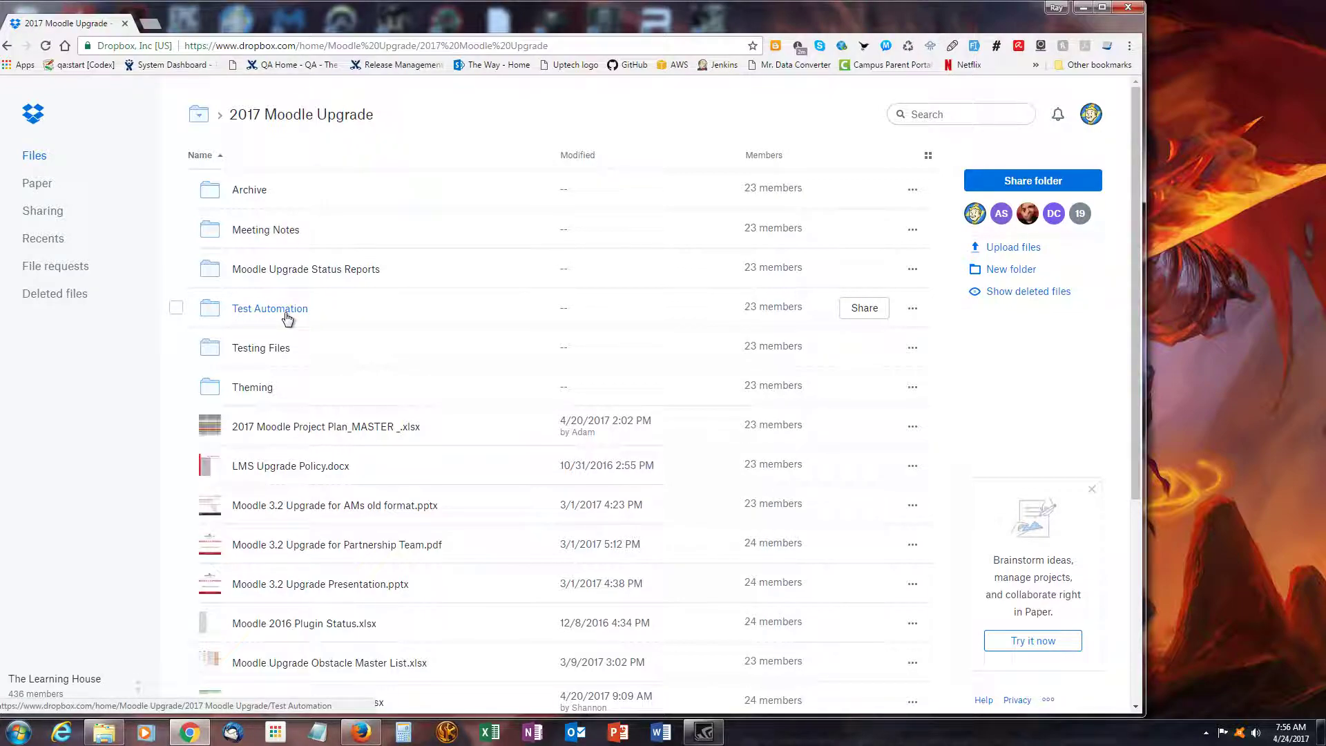
click(287, 317)
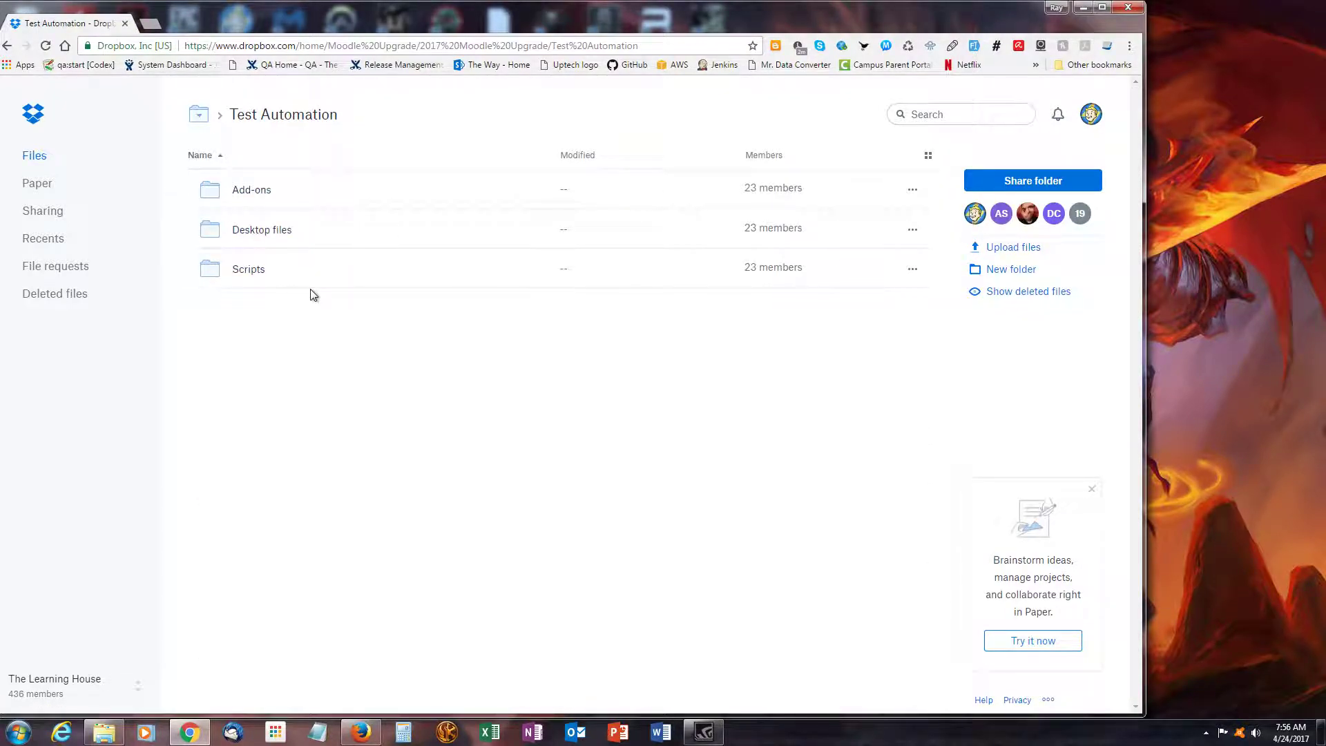
Step: Review the contents of the Scripts and Add-ons folders, and open the Desktop files folder
click(256, 273)
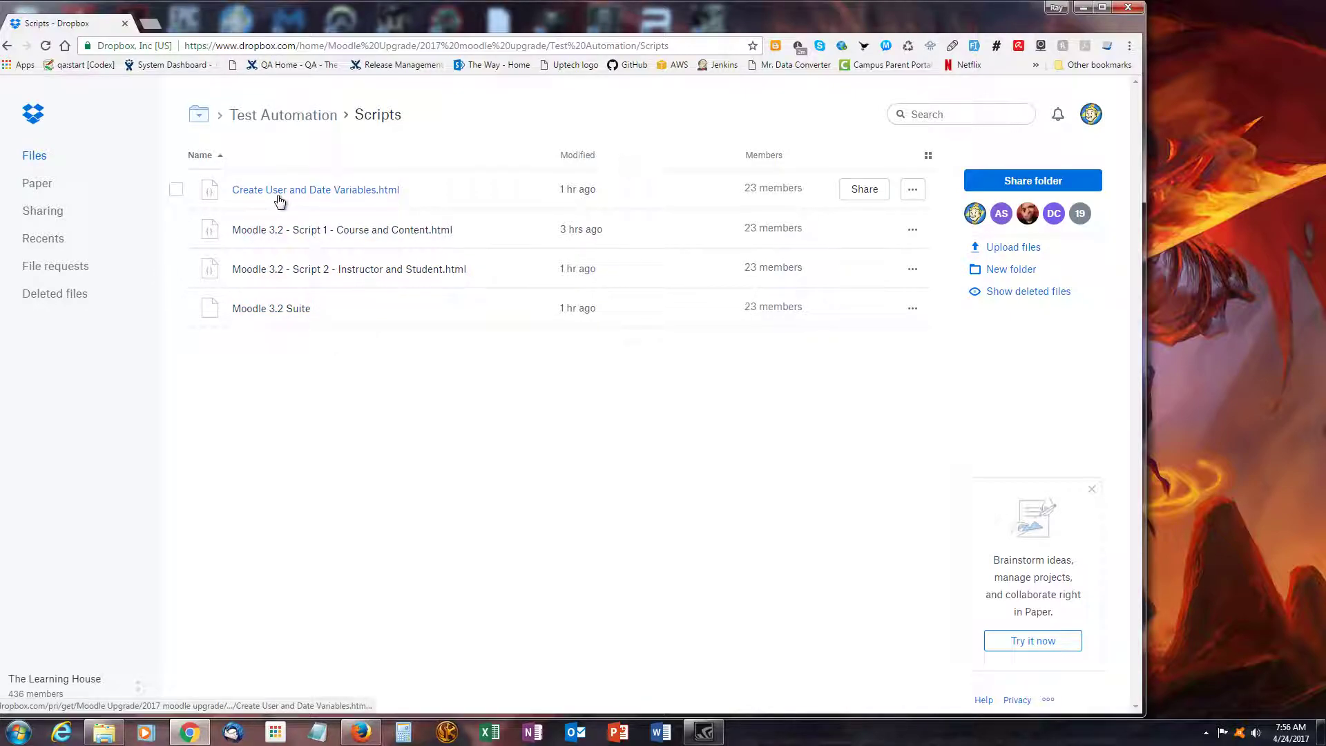
click(287, 121)
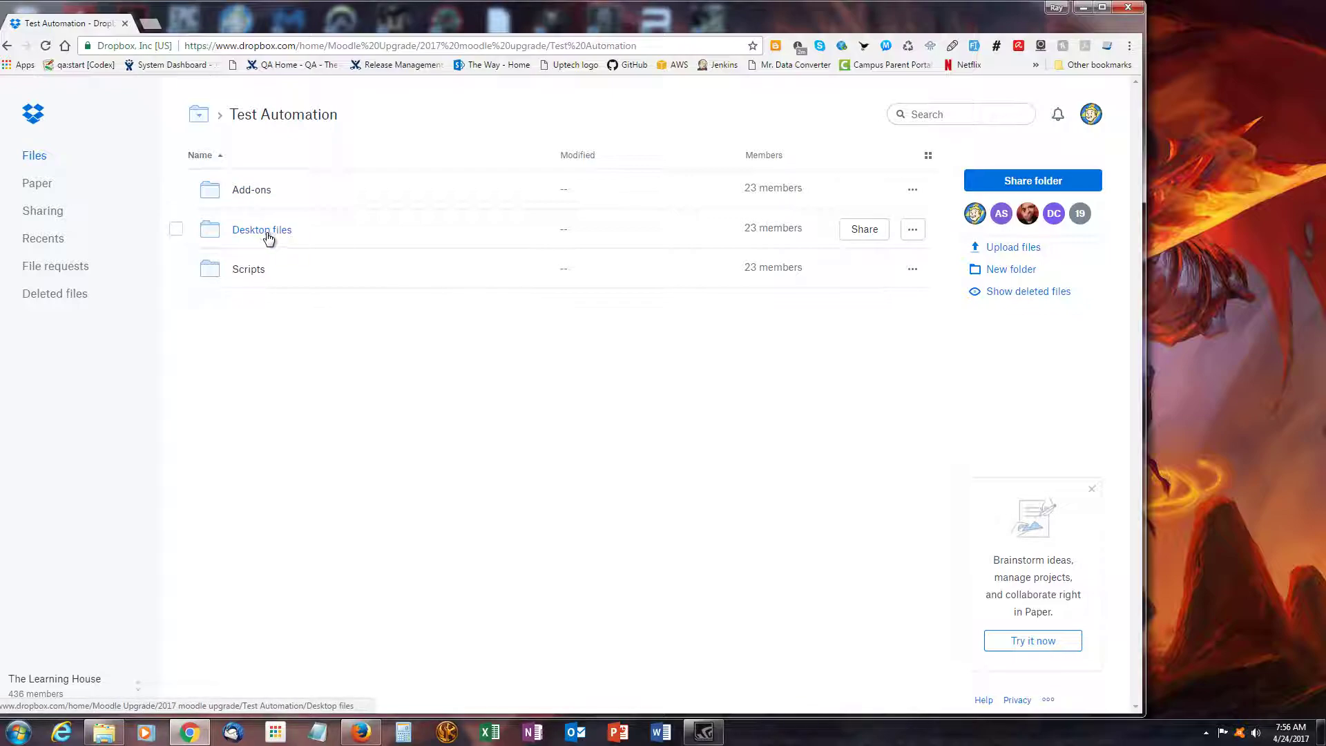
click(253, 193)
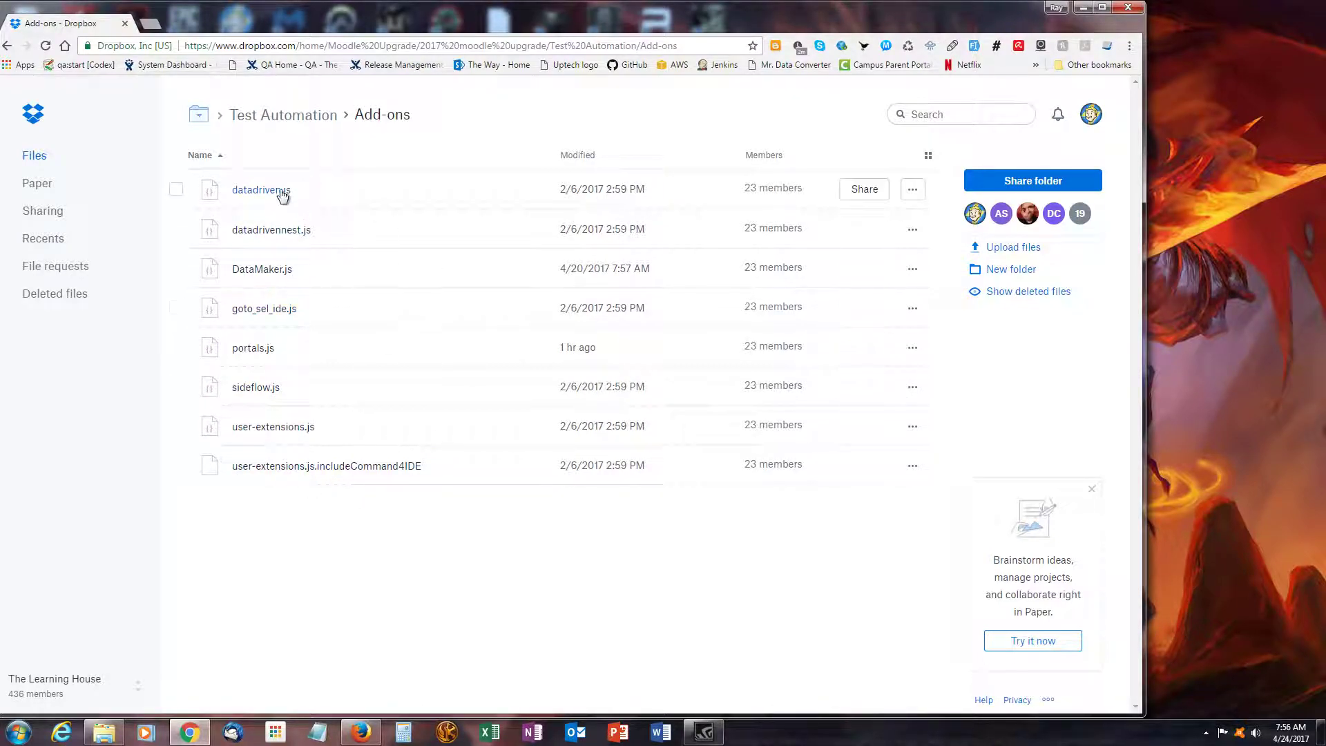
click(292, 118)
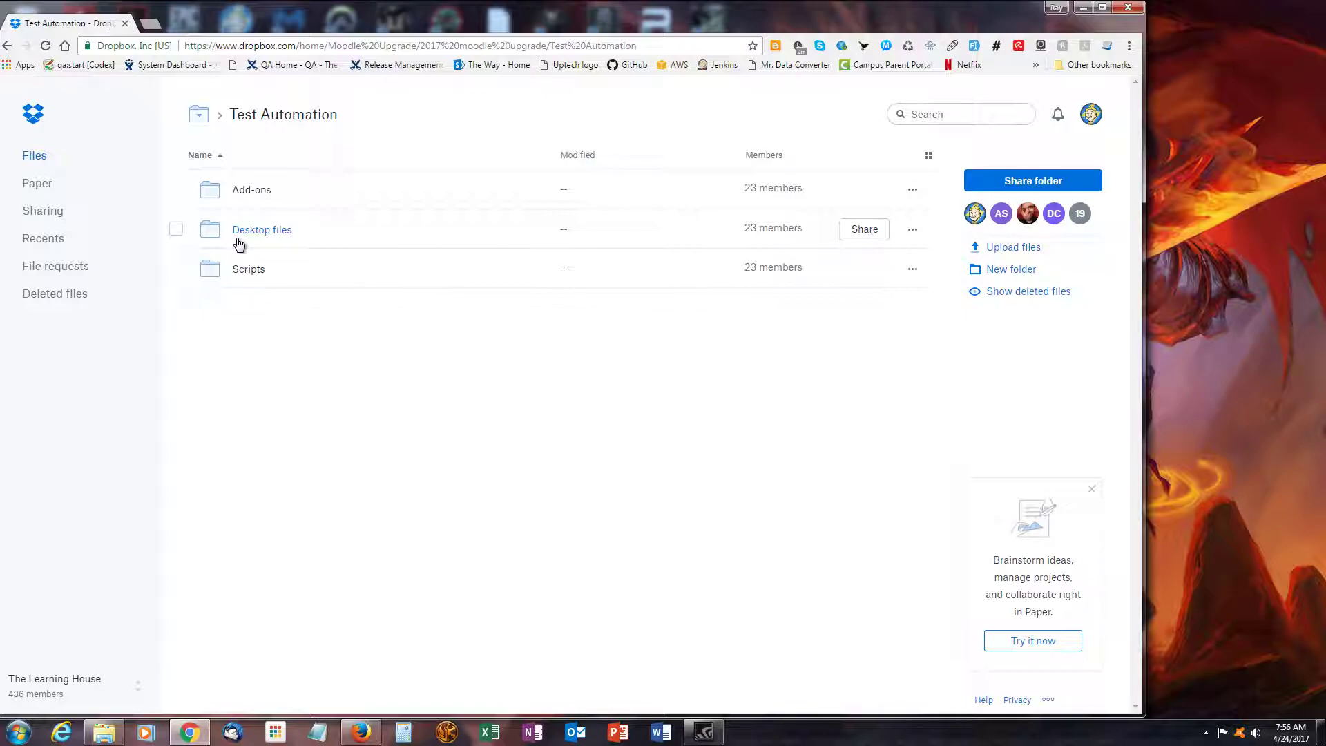
click(241, 231)
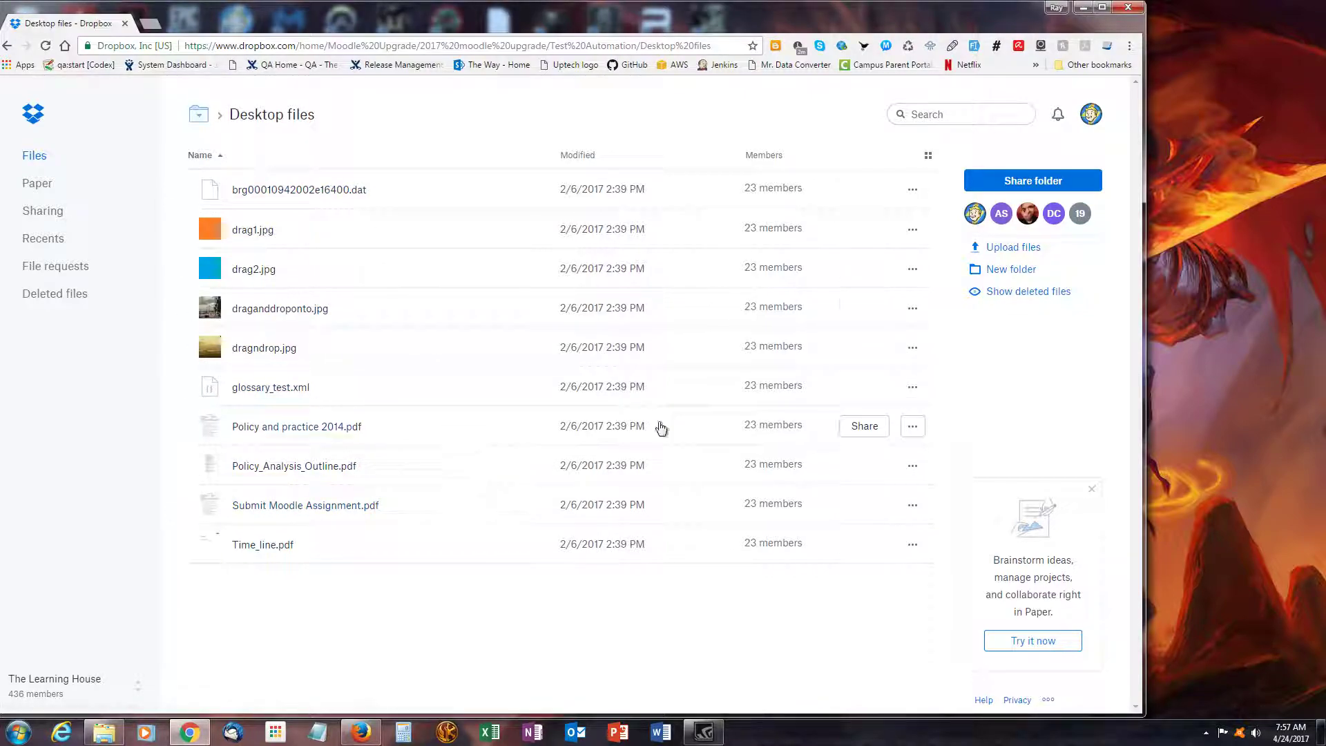
click(176, 189)
click(176, 229)
click(176, 269)
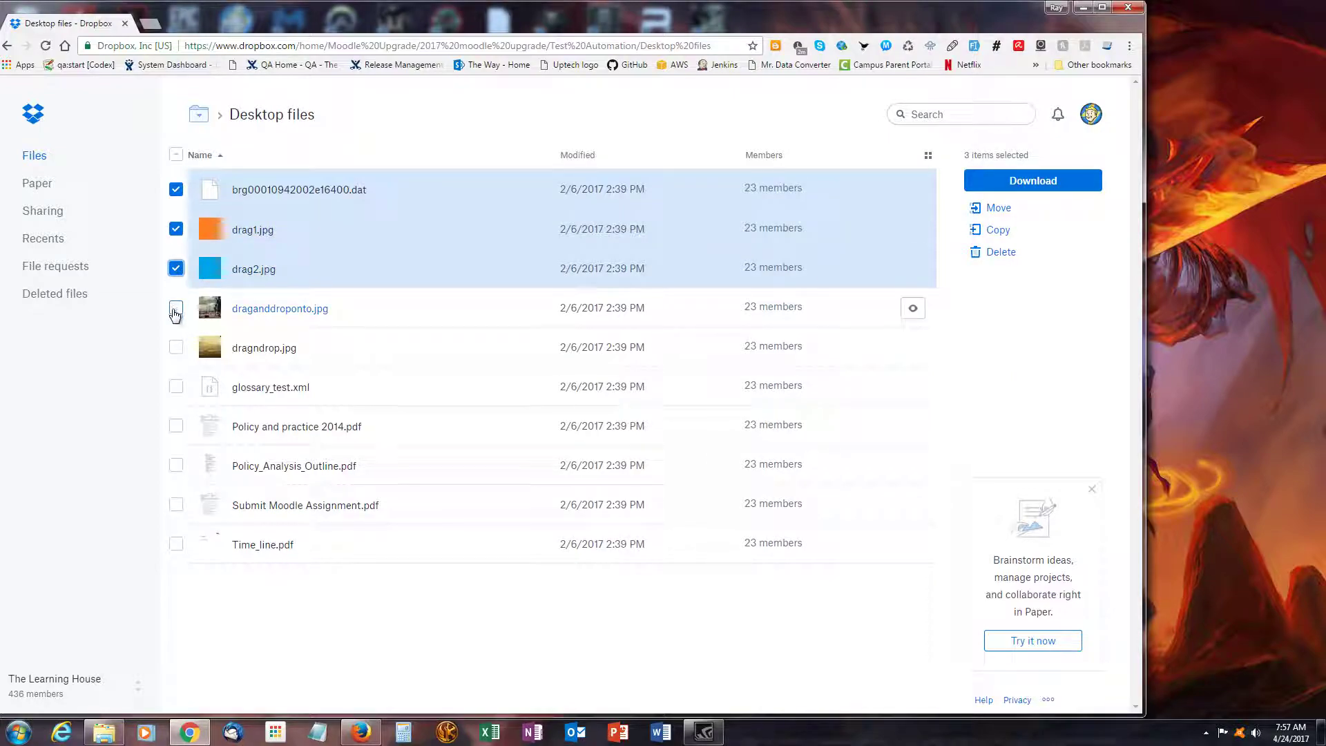
click(177, 308)
click(176, 347)
click(176, 387)
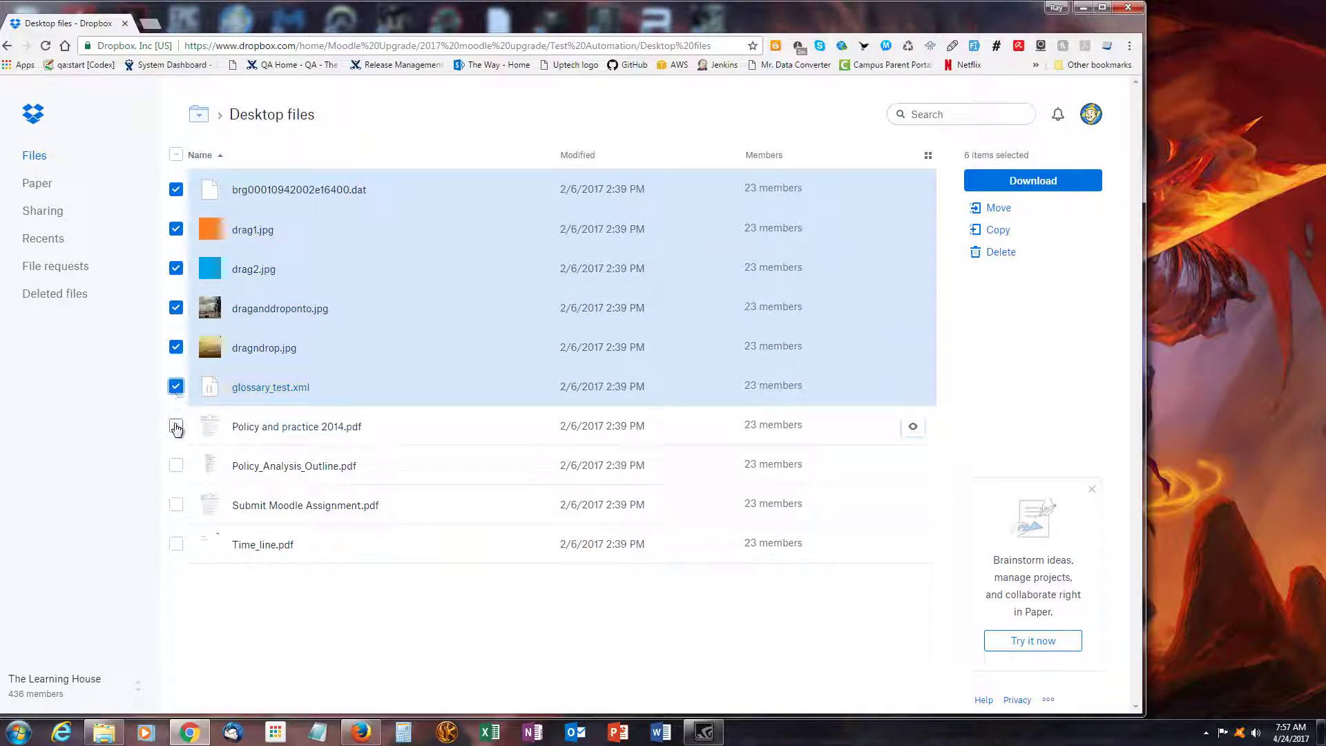
click(176, 426)
click(176, 466)
click(176, 505)
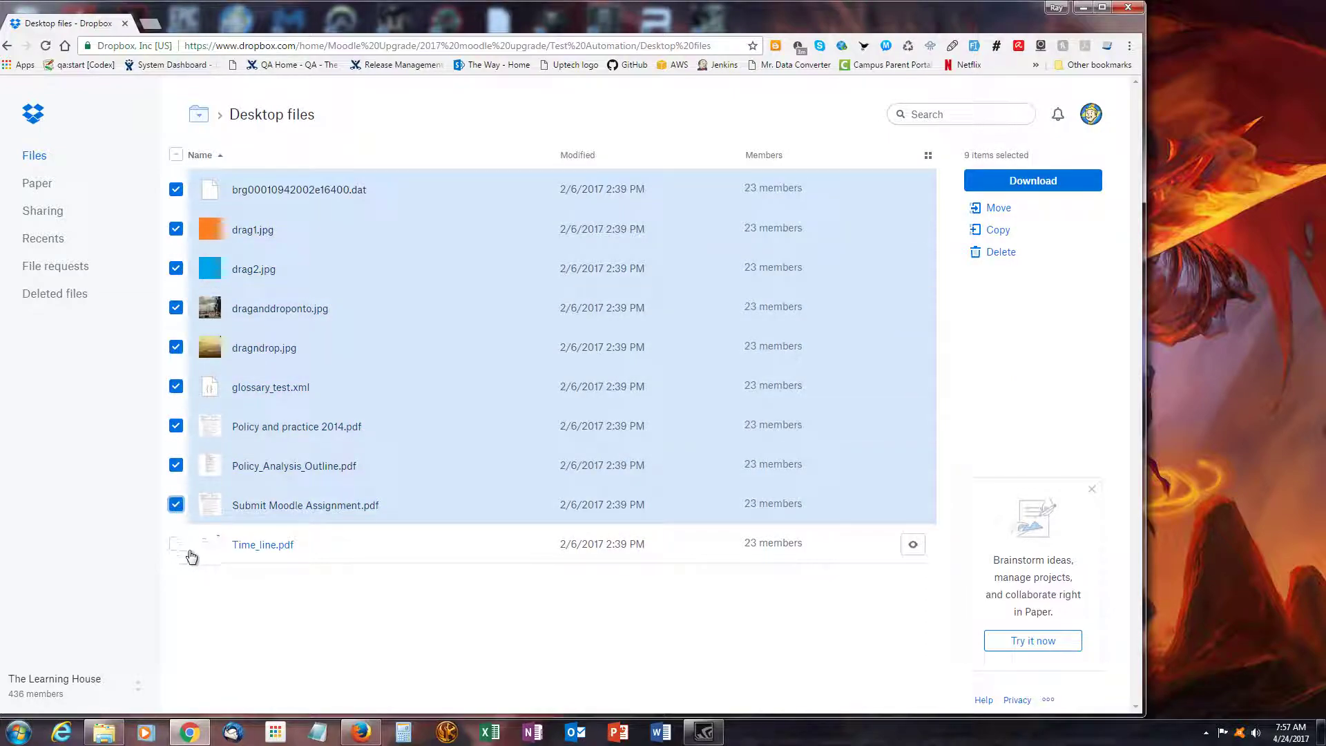
click(177, 544)
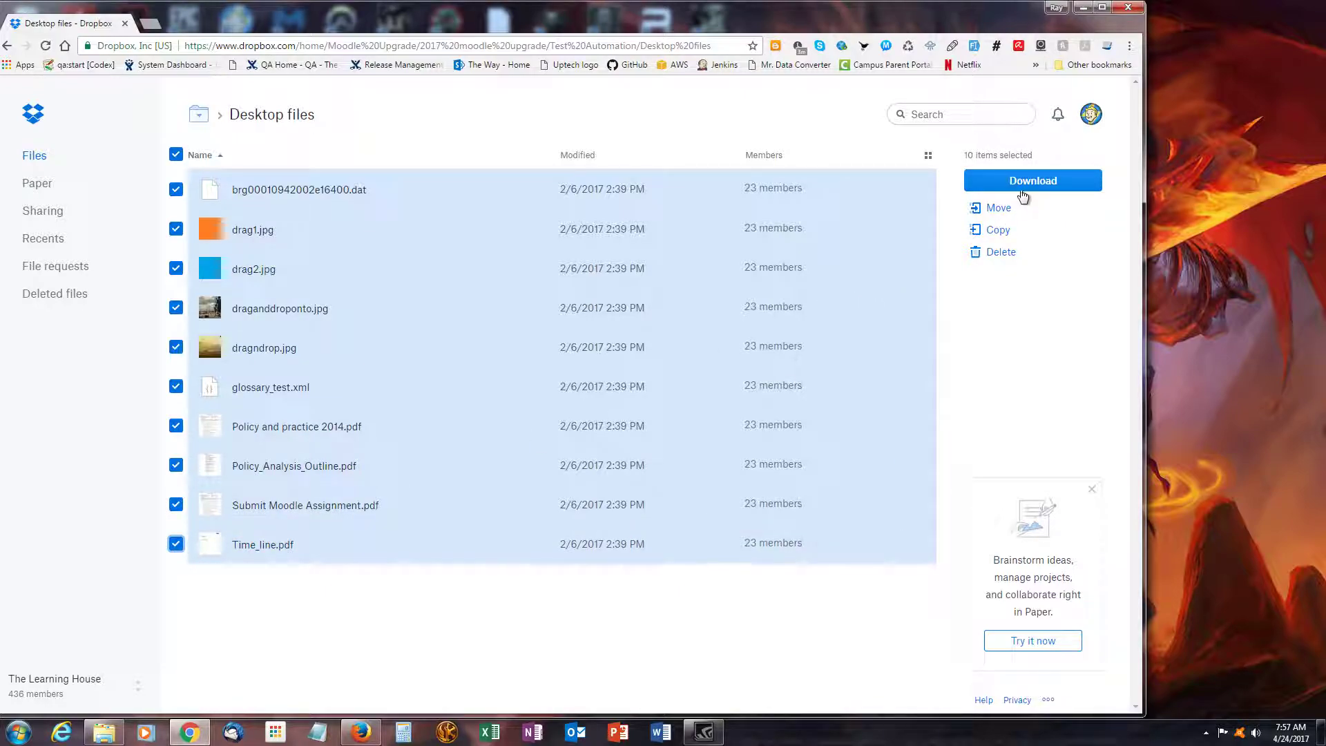
click(176, 154)
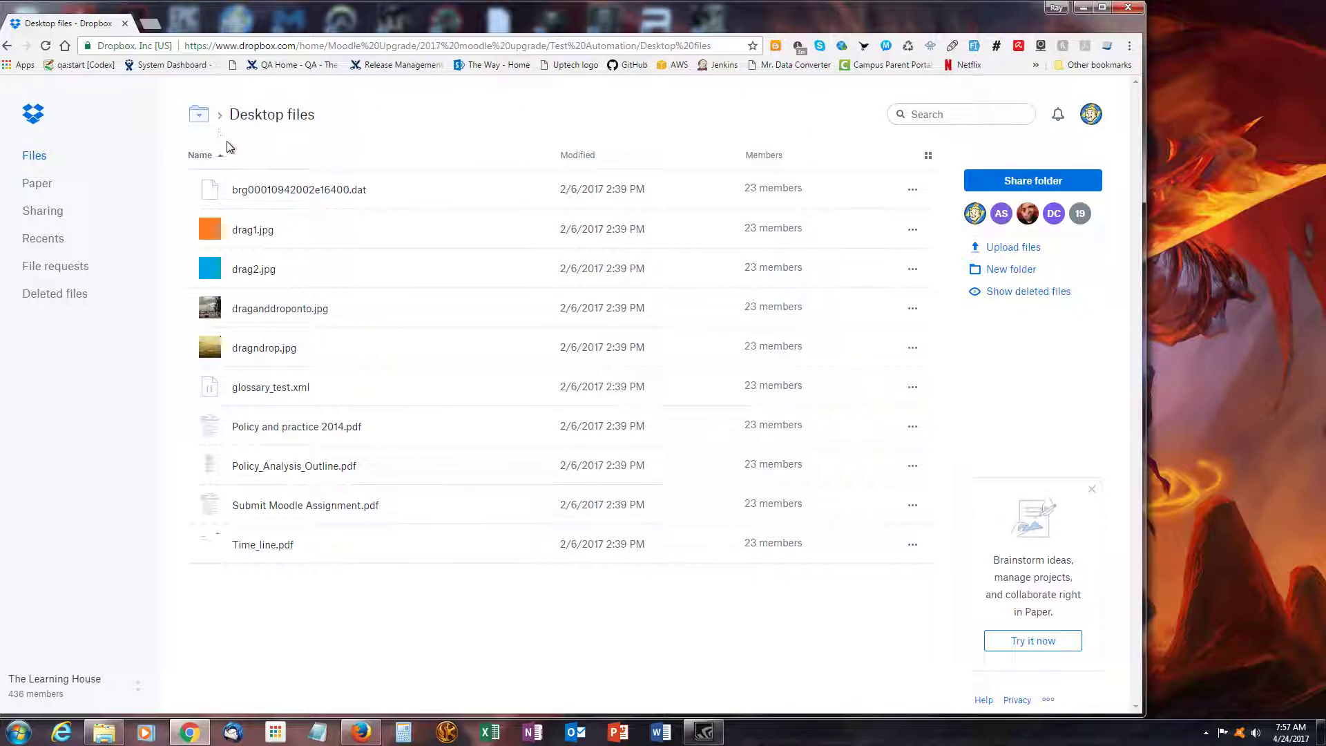
Step: Switch to Firefox, show the already open Selenium IDE add-on page and widen the browser window
click(201, 116)
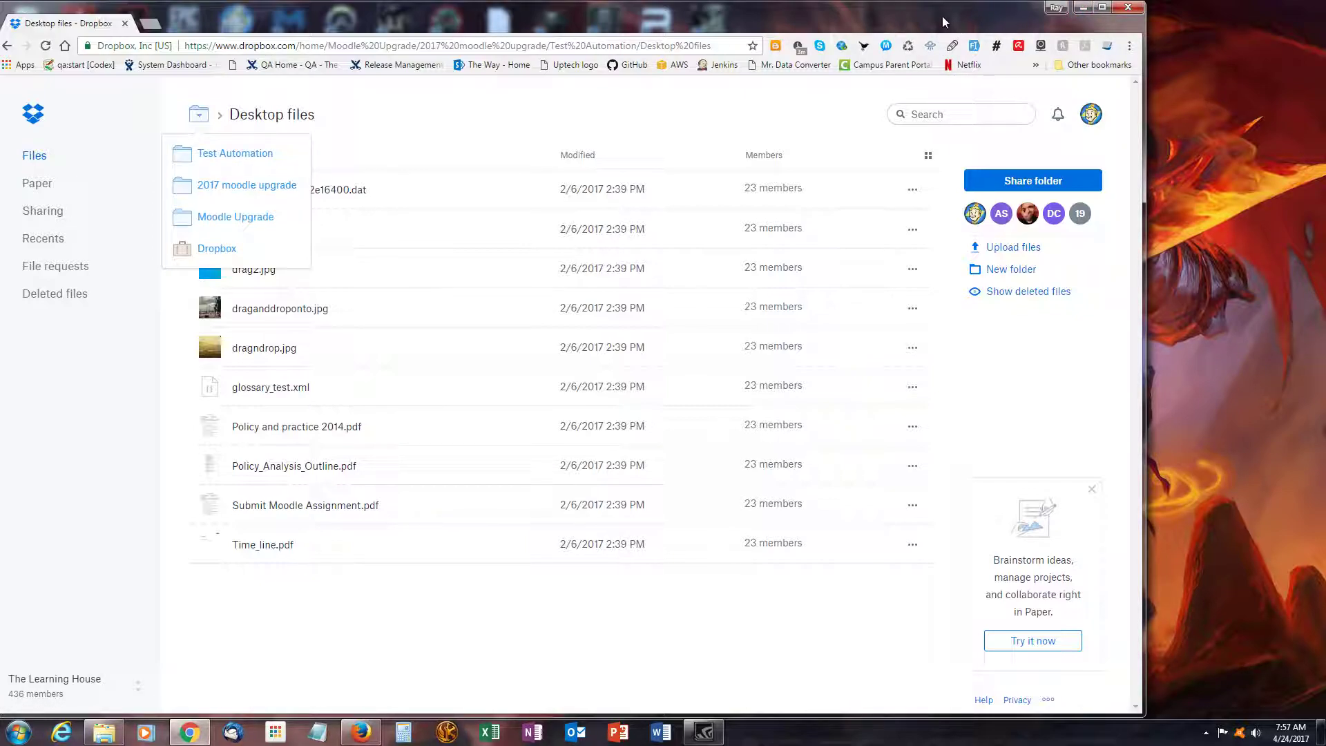
click(1084, 7)
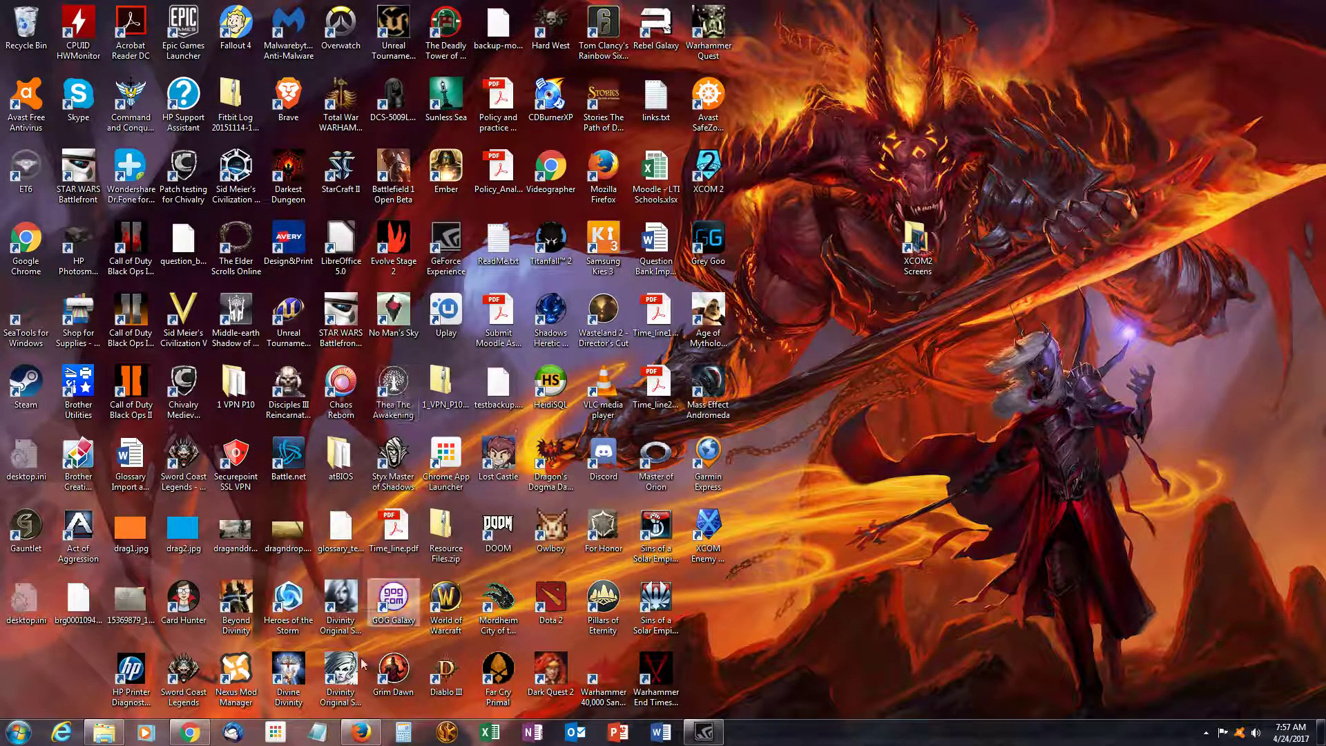
click(360, 732)
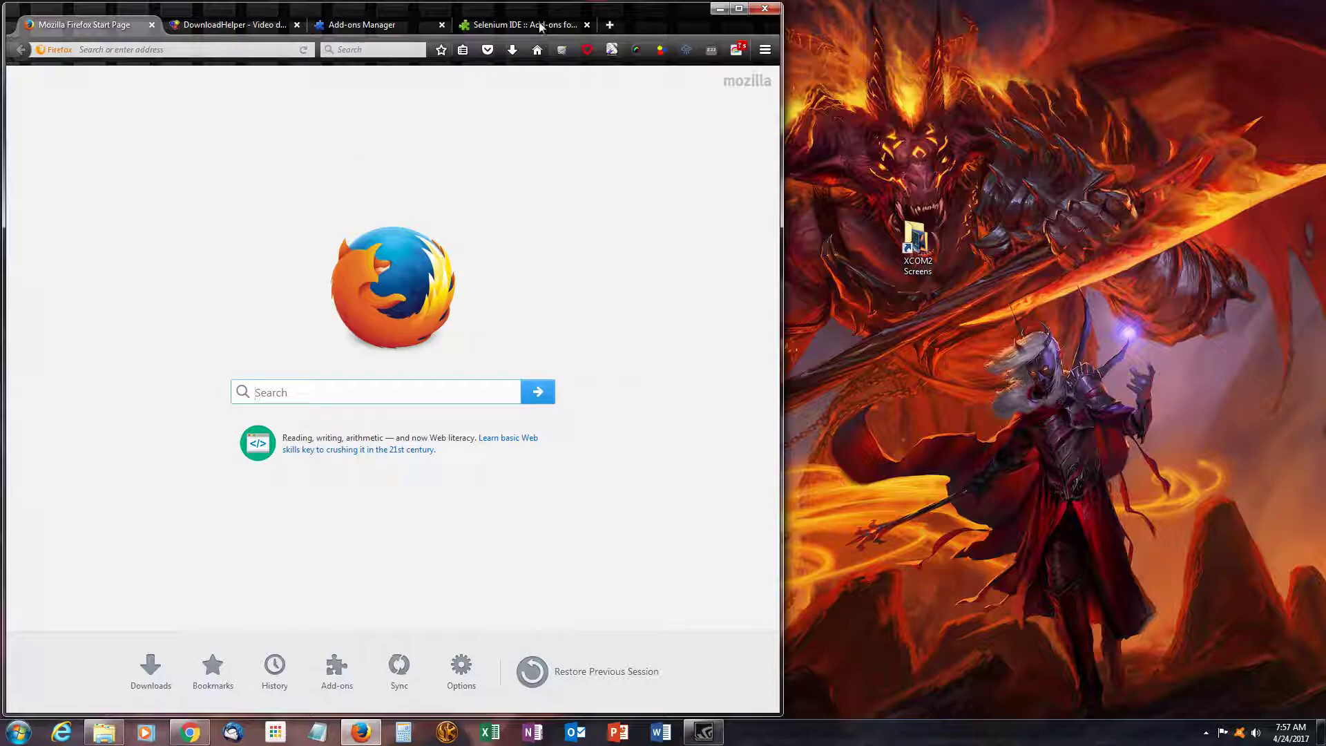
click(511, 24)
drag(783, 135, 1236, 165)
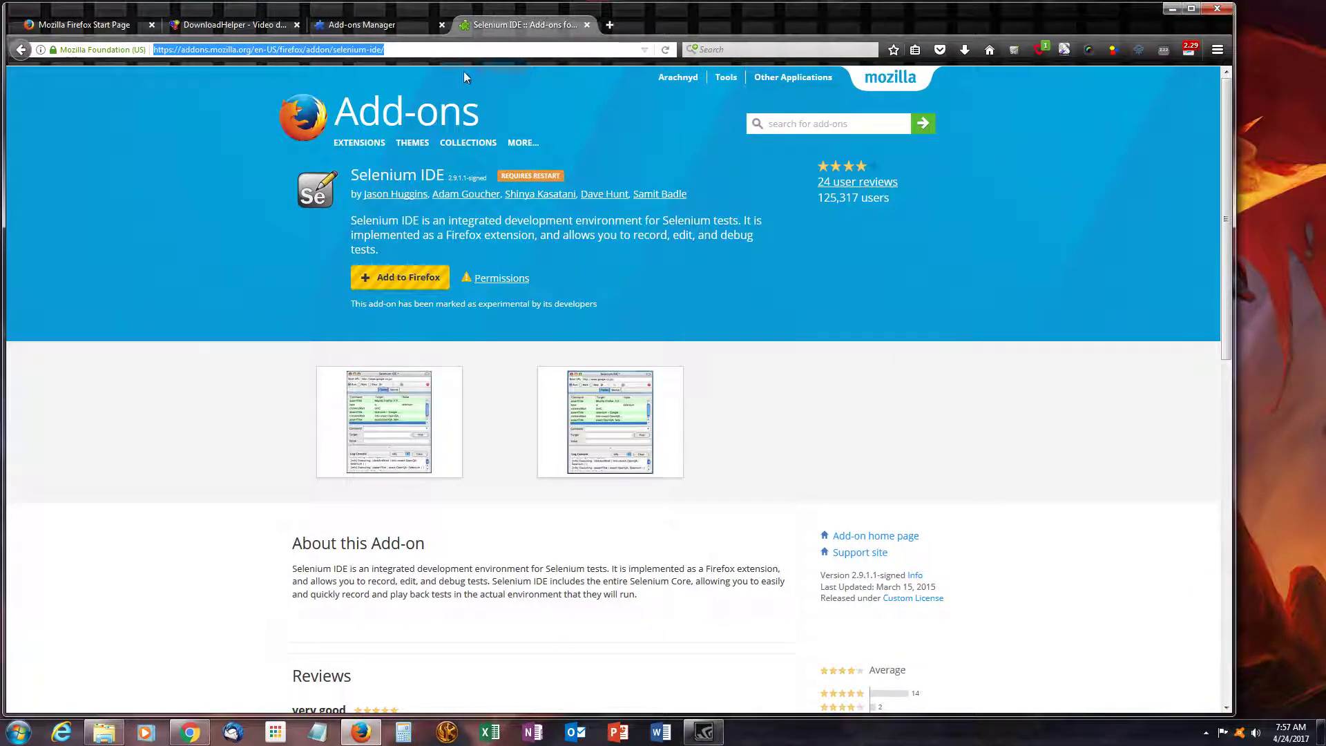
click(401, 51)
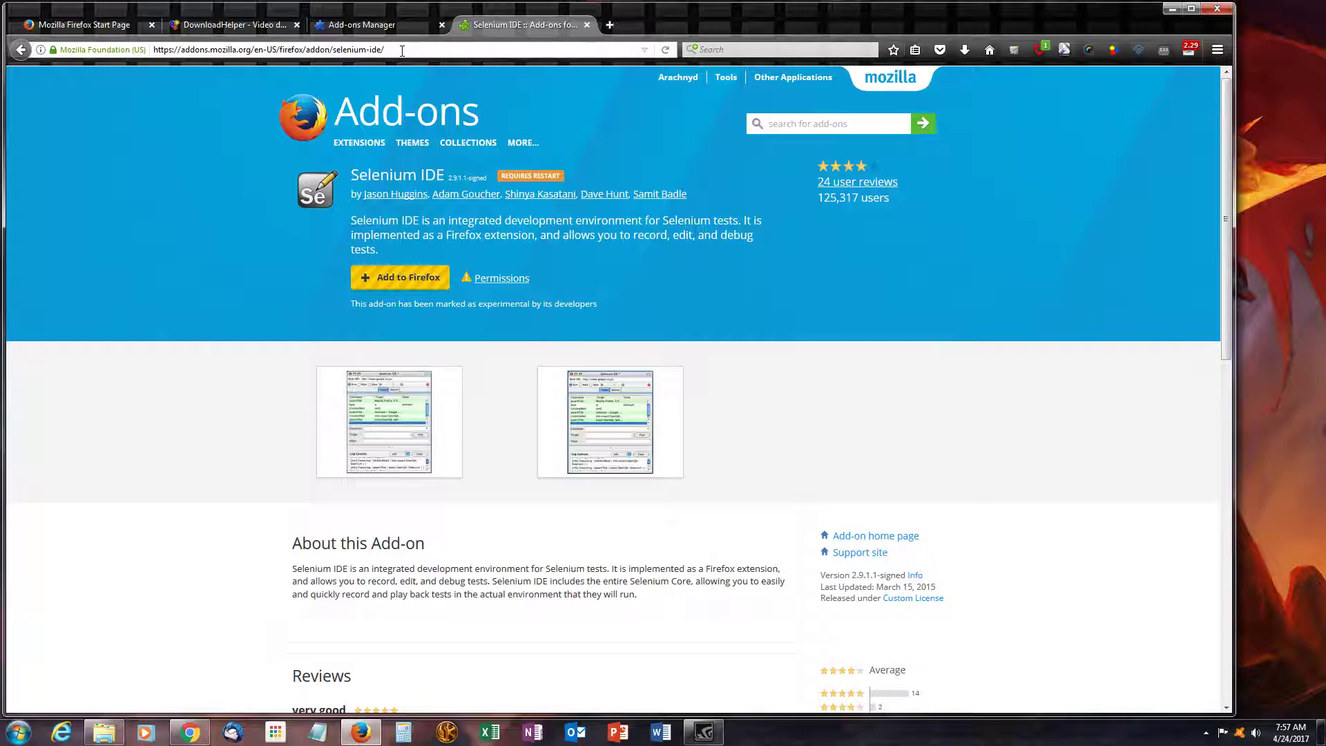
Step: In a new Chrome tab, open the Installing Selenium page from the Selenium section of the QA Home wiki
click(192, 731)
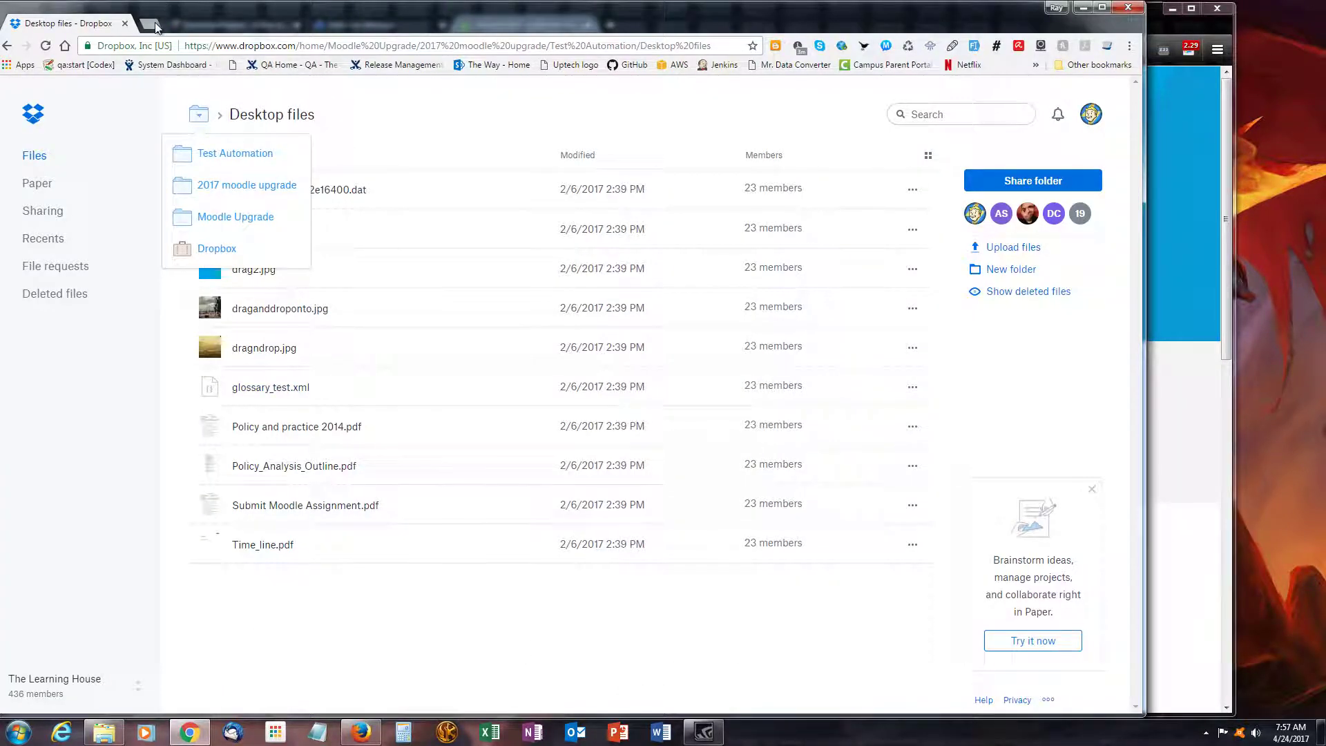
click(150, 25)
click(269, 64)
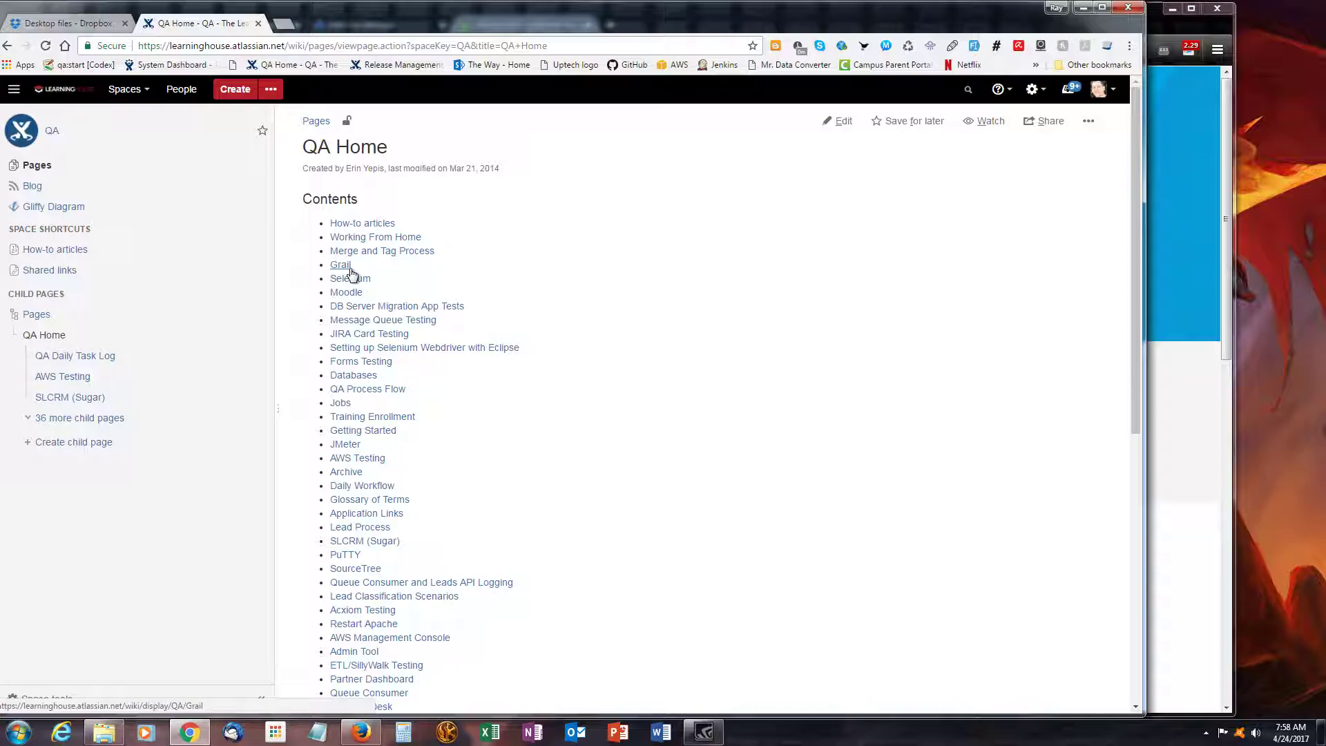
click(344, 282)
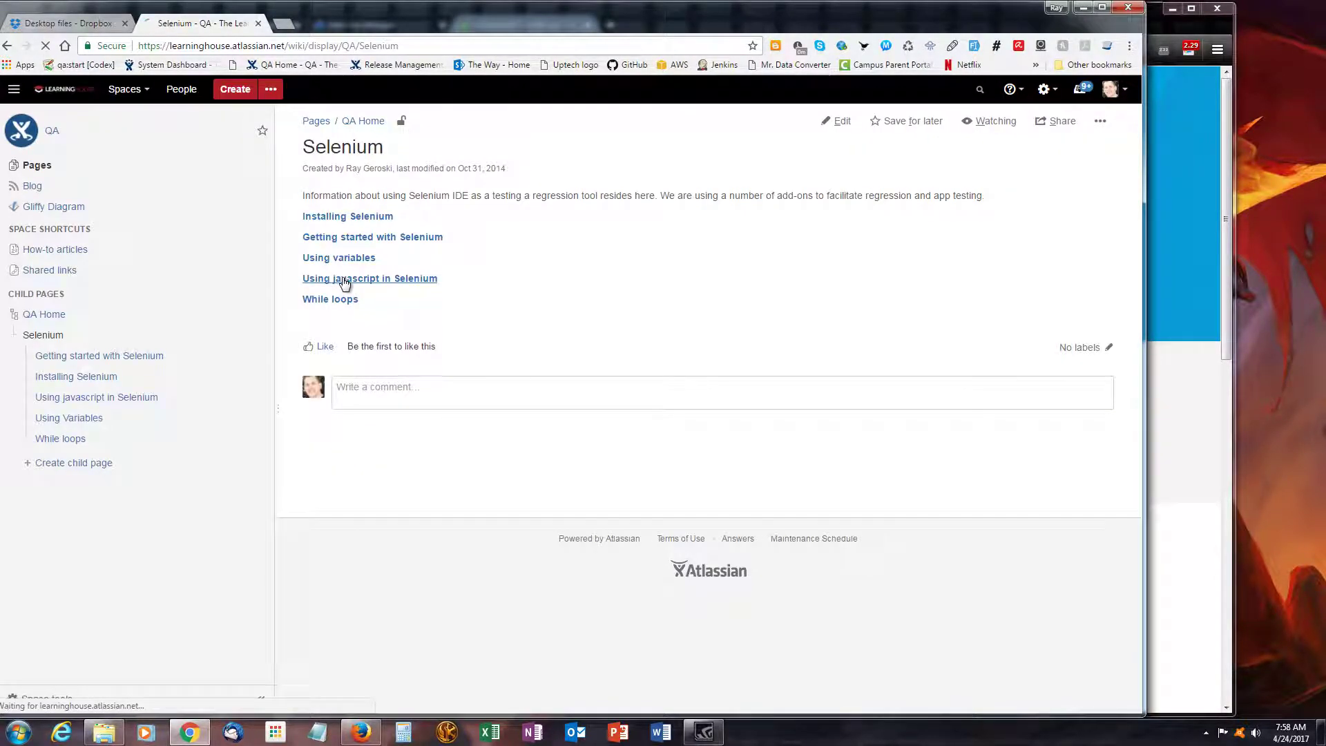
click(380, 218)
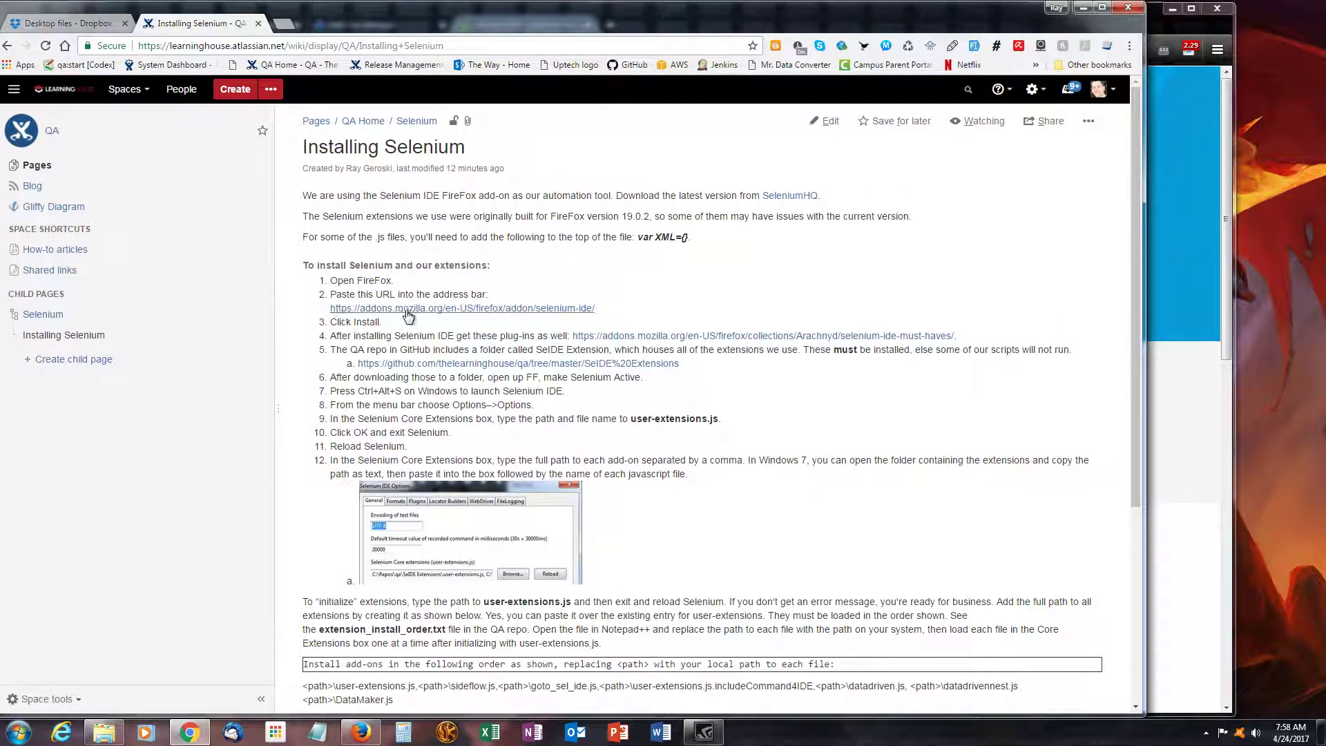
click(1082, 9)
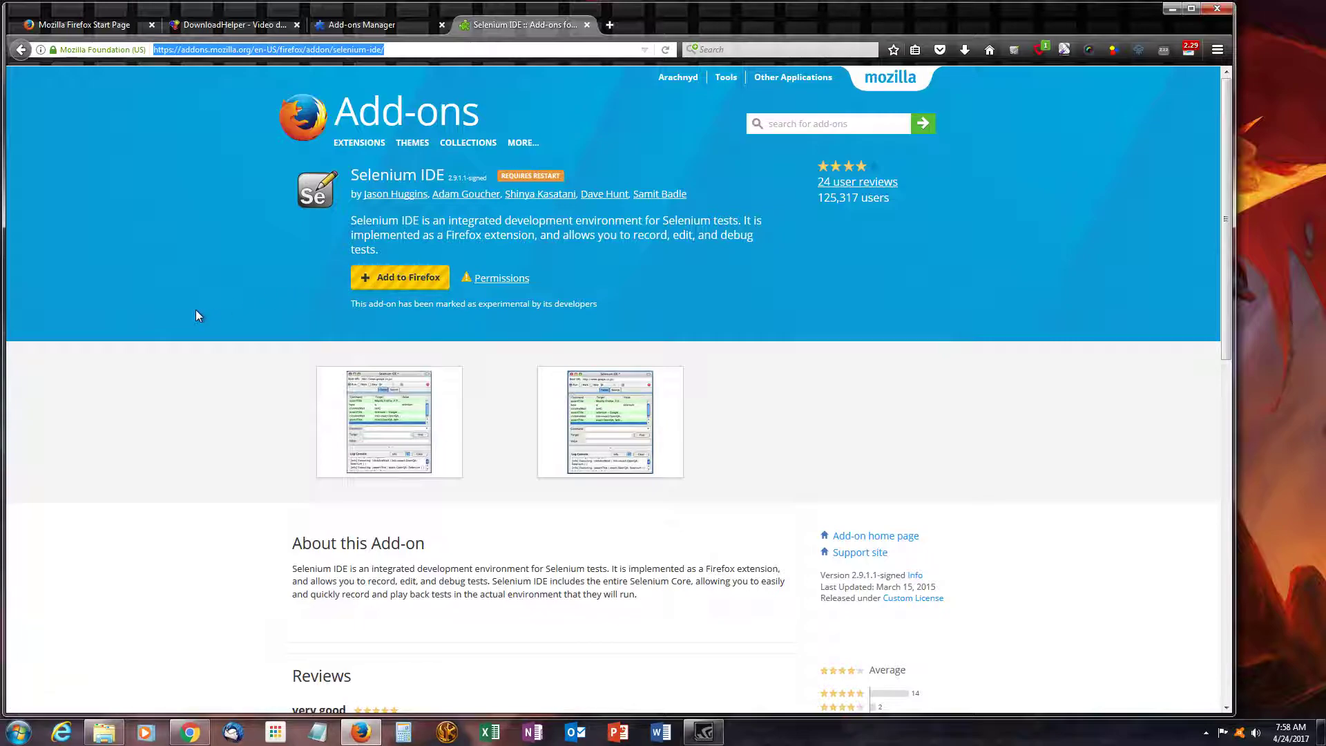
click(189, 733)
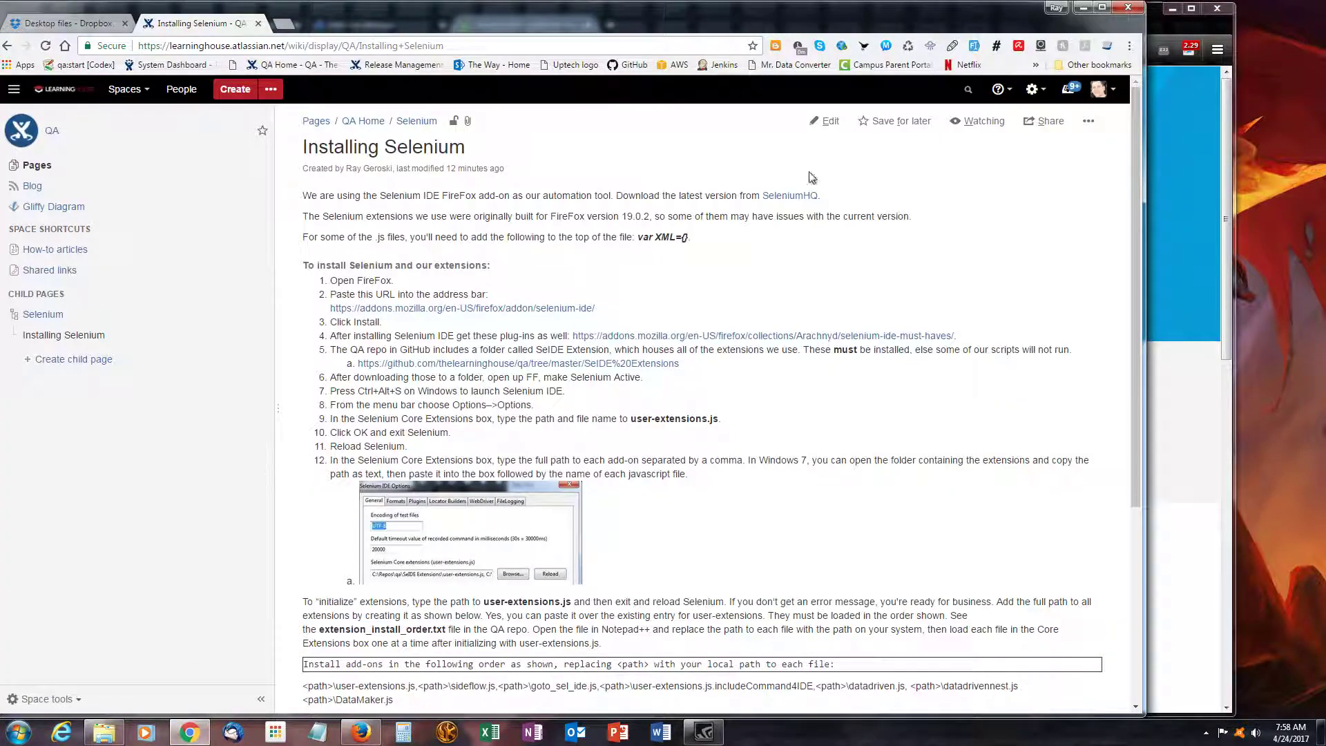
click(1083, 10)
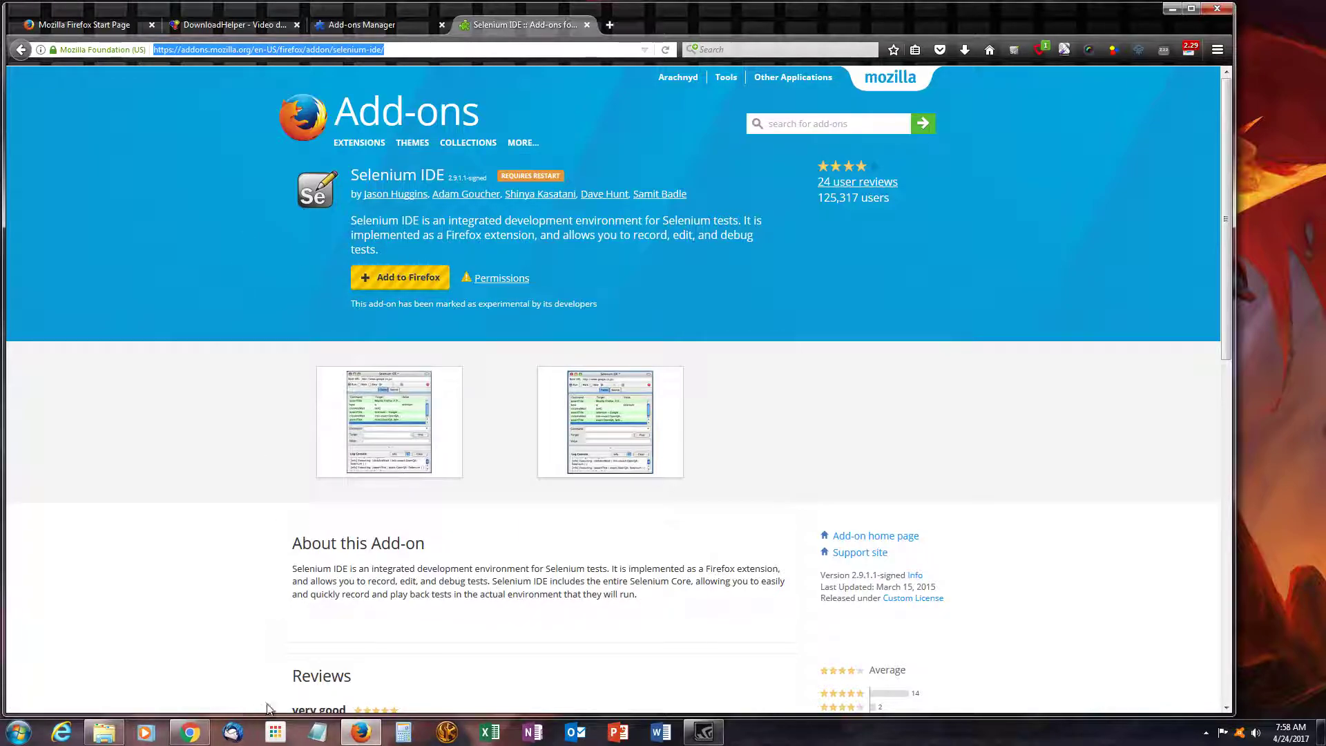
click(355, 26)
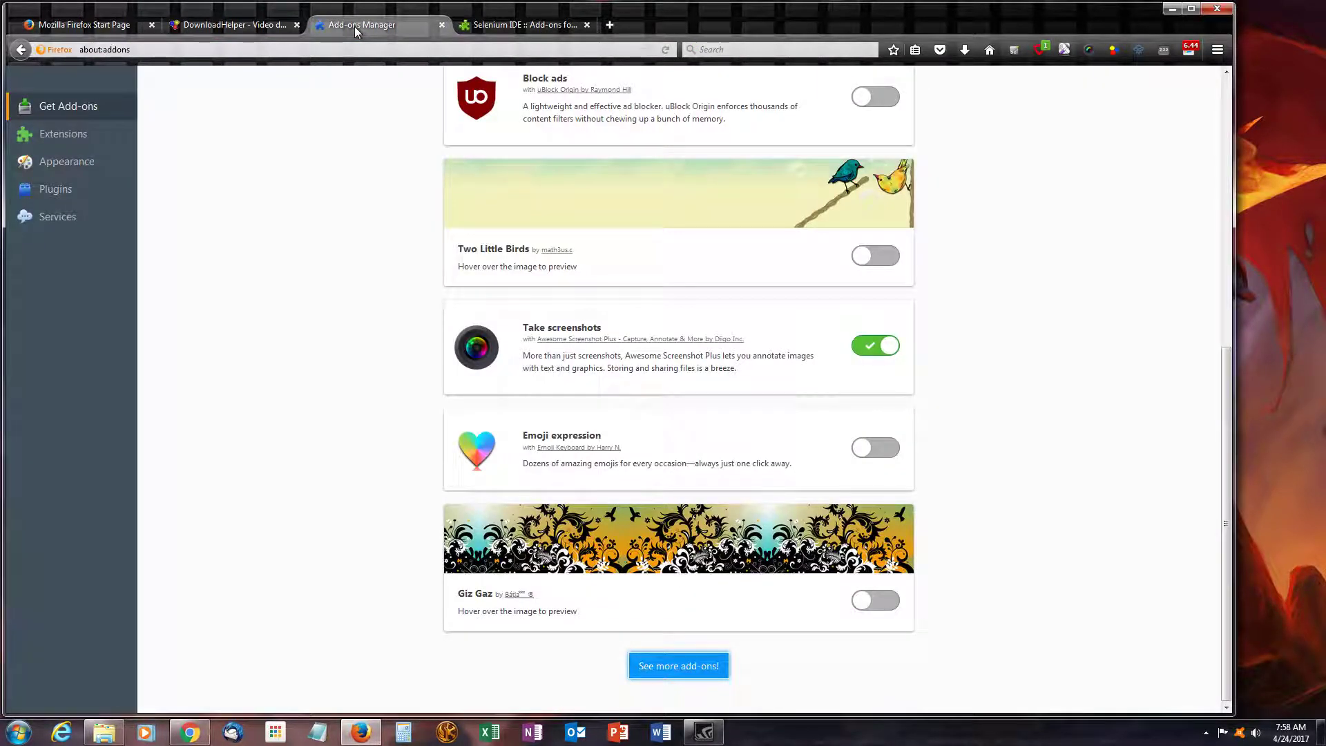
click(491, 27)
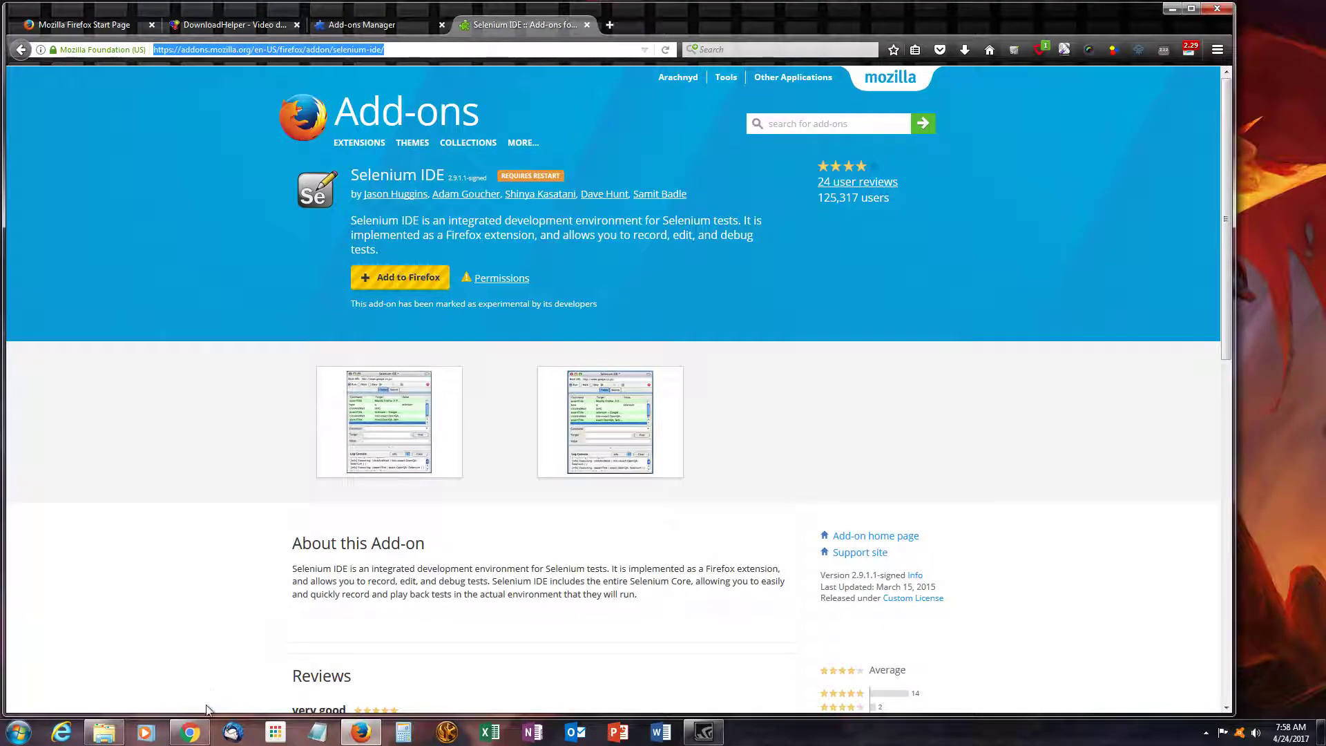
Step: Copy the selenium-ide-must-haves collection link from the installation instructions in Chrome and open it in a new Firefox tab
click(190, 732)
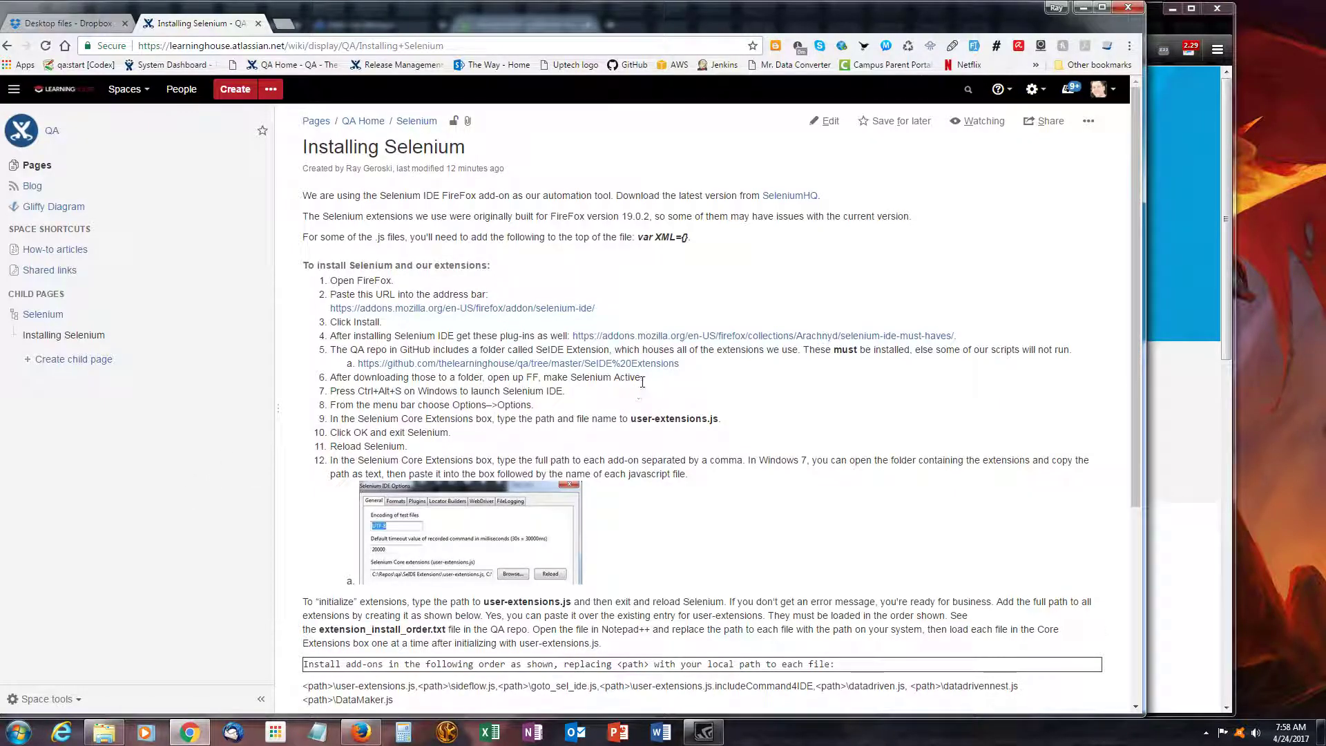
right_click(588, 338)
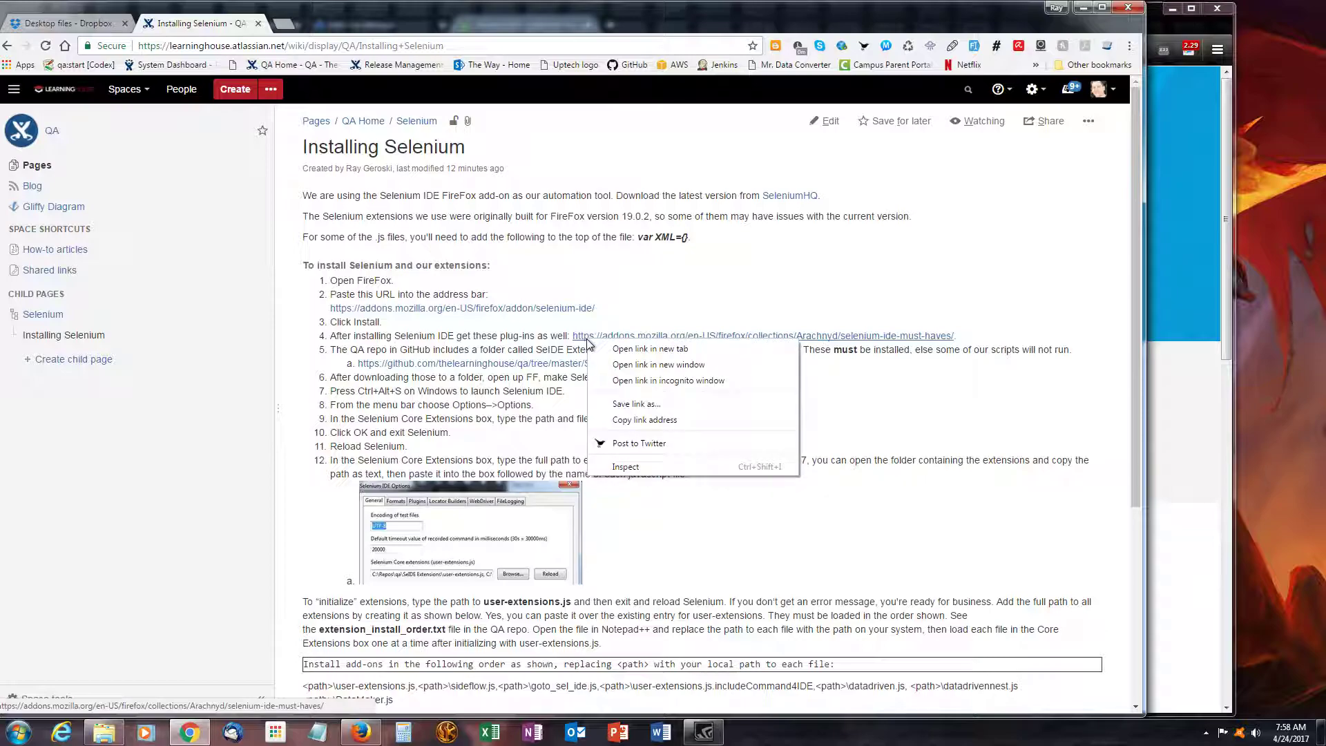
click(630, 421)
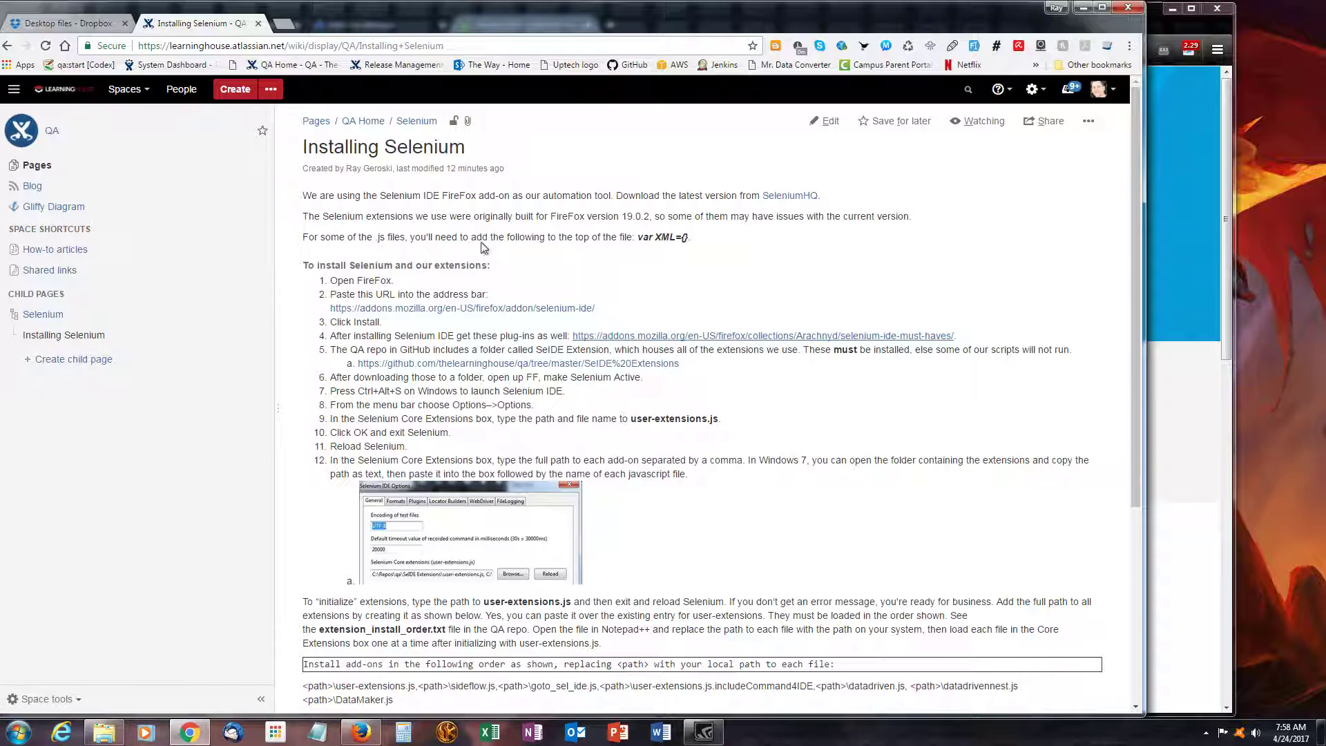
click(359, 732)
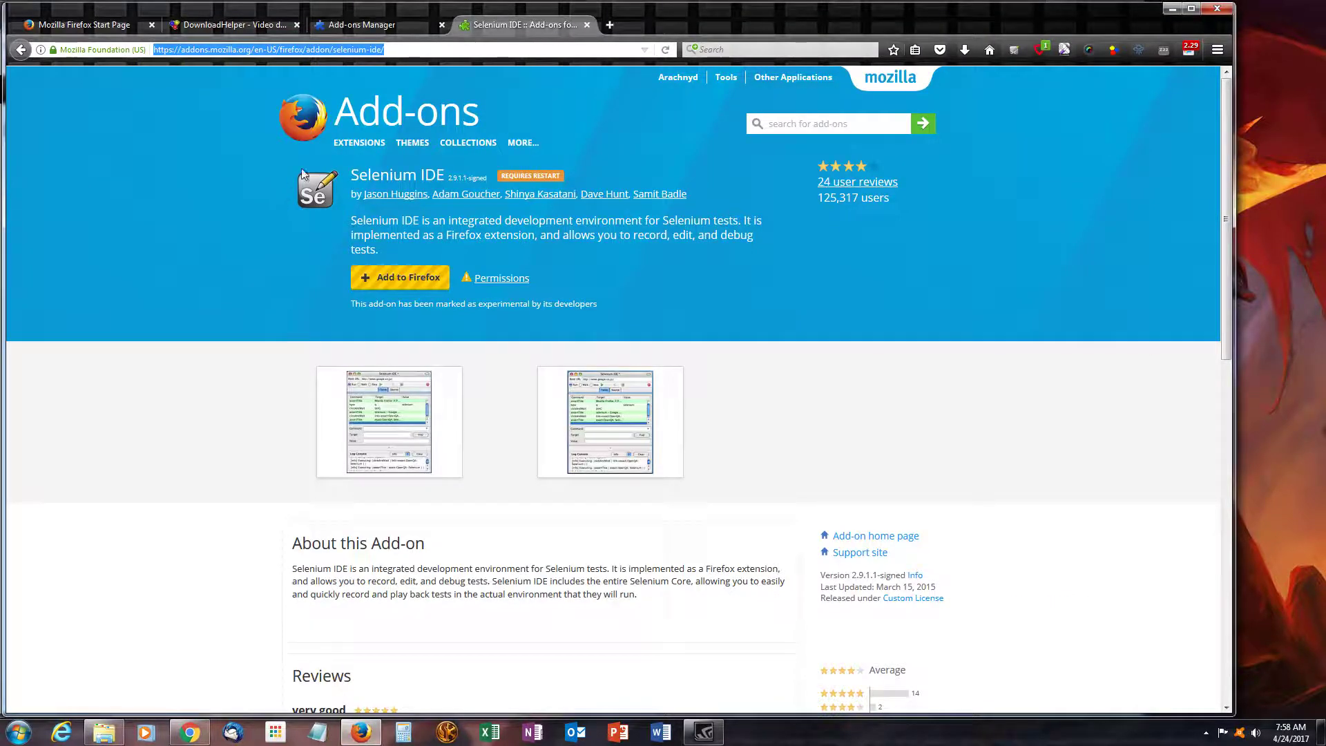
key(ctrl+t)
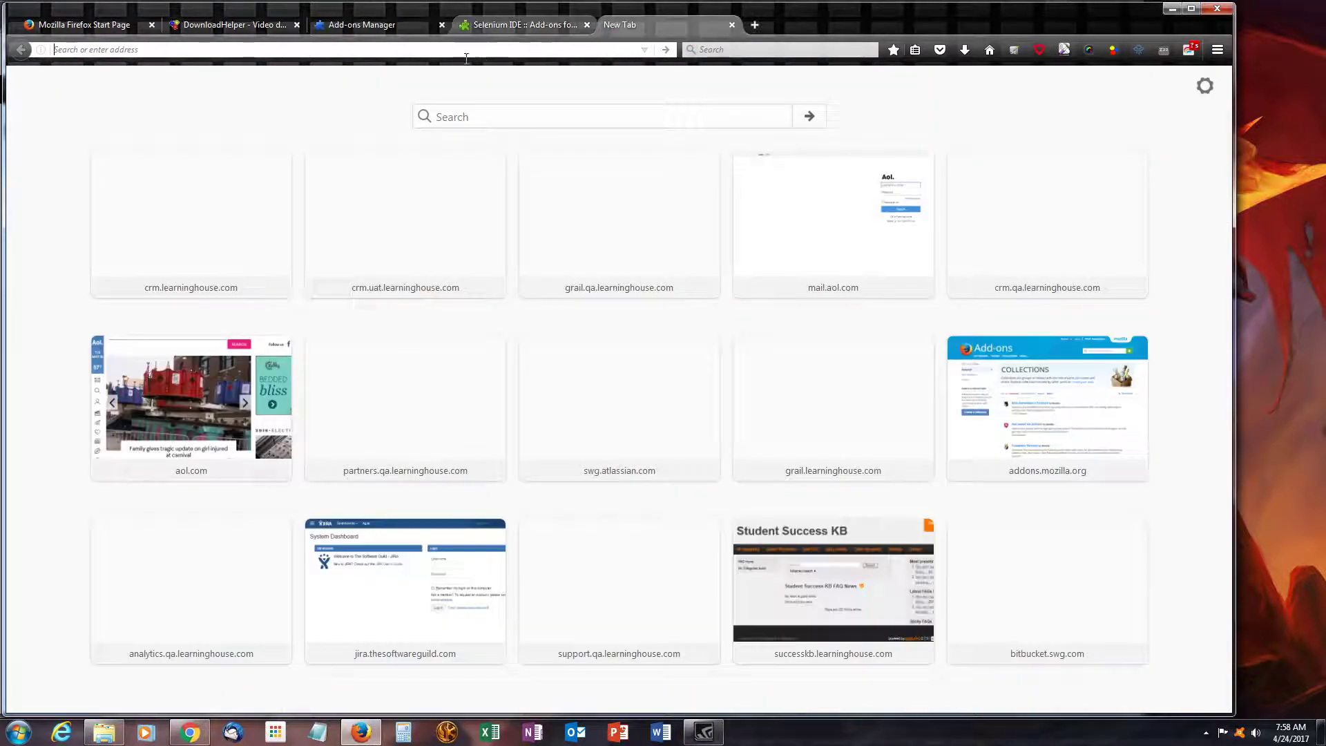
right_click(431, 49)
click(464, 126)
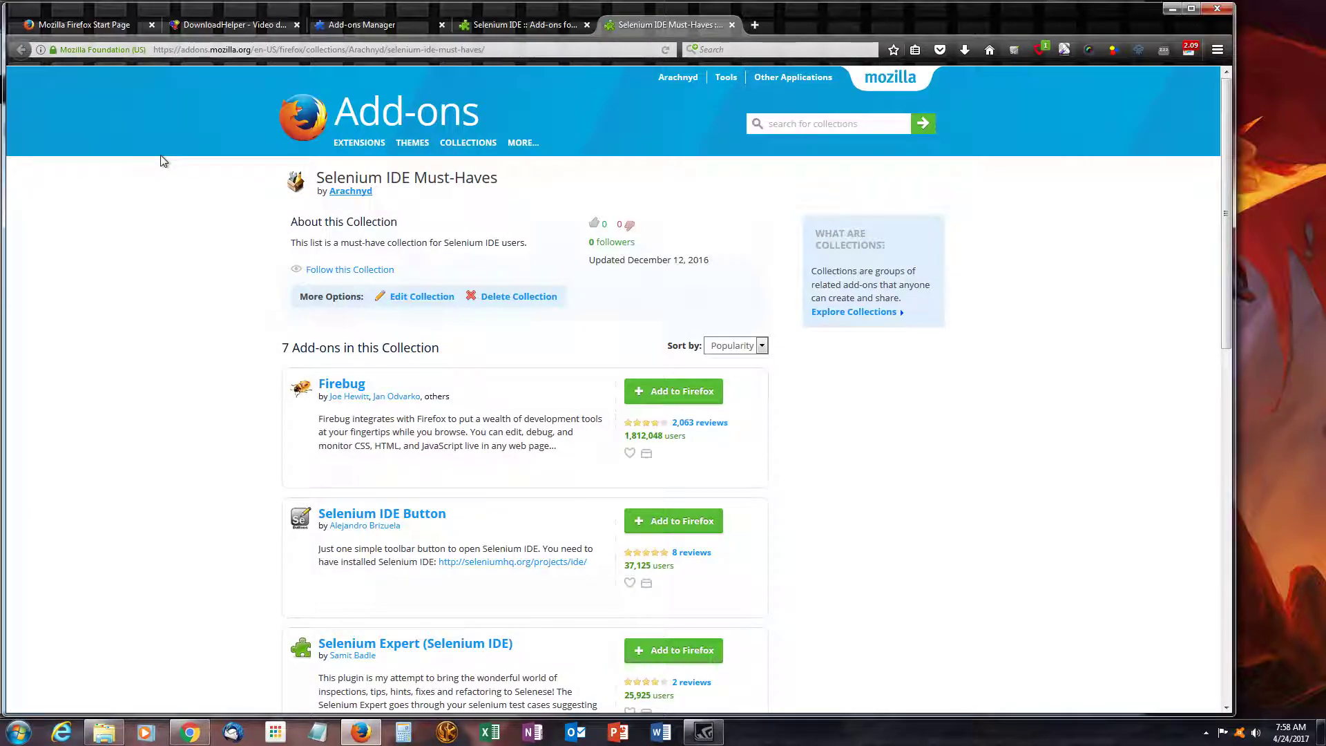
scroll(219, 317, down, 2)
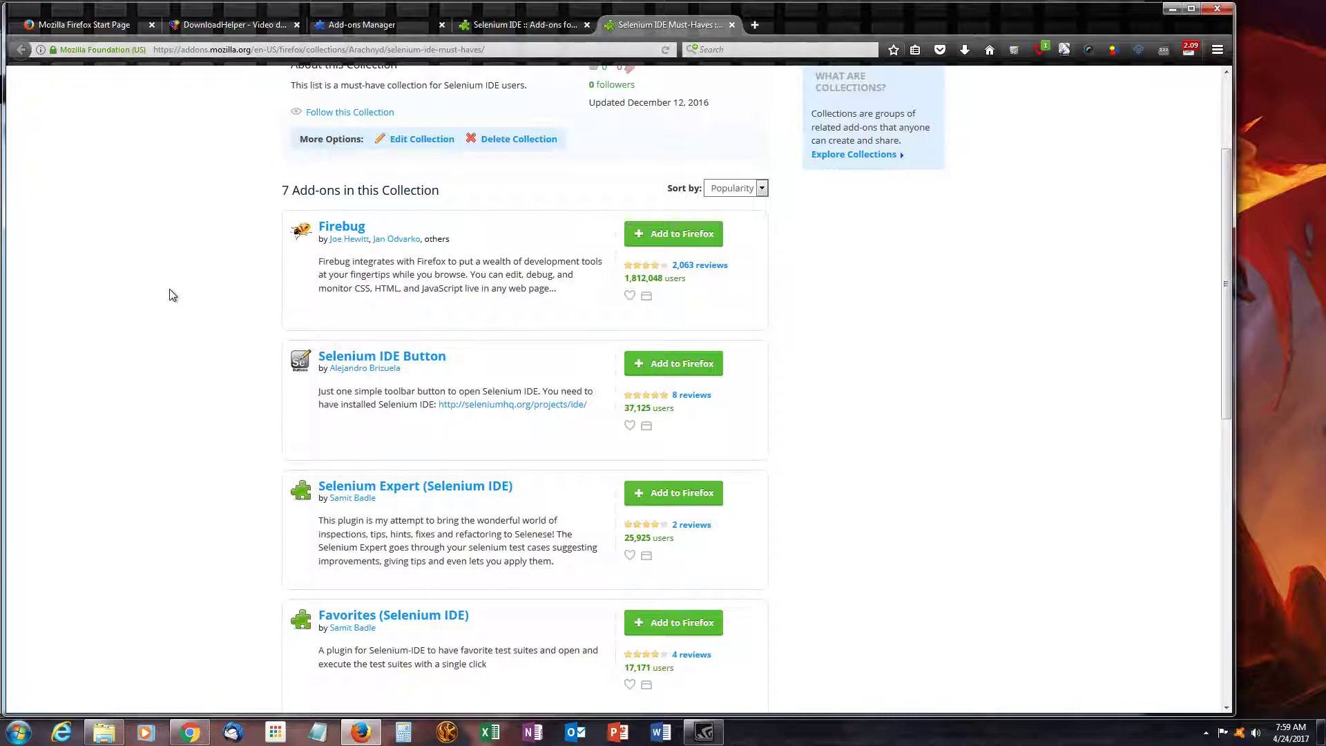
Step: Review the add-ons listed in the Selenium IDE Must-Haves collection and compare with the Selenium IDE add-on page
scroll(213, 361, down, 2)
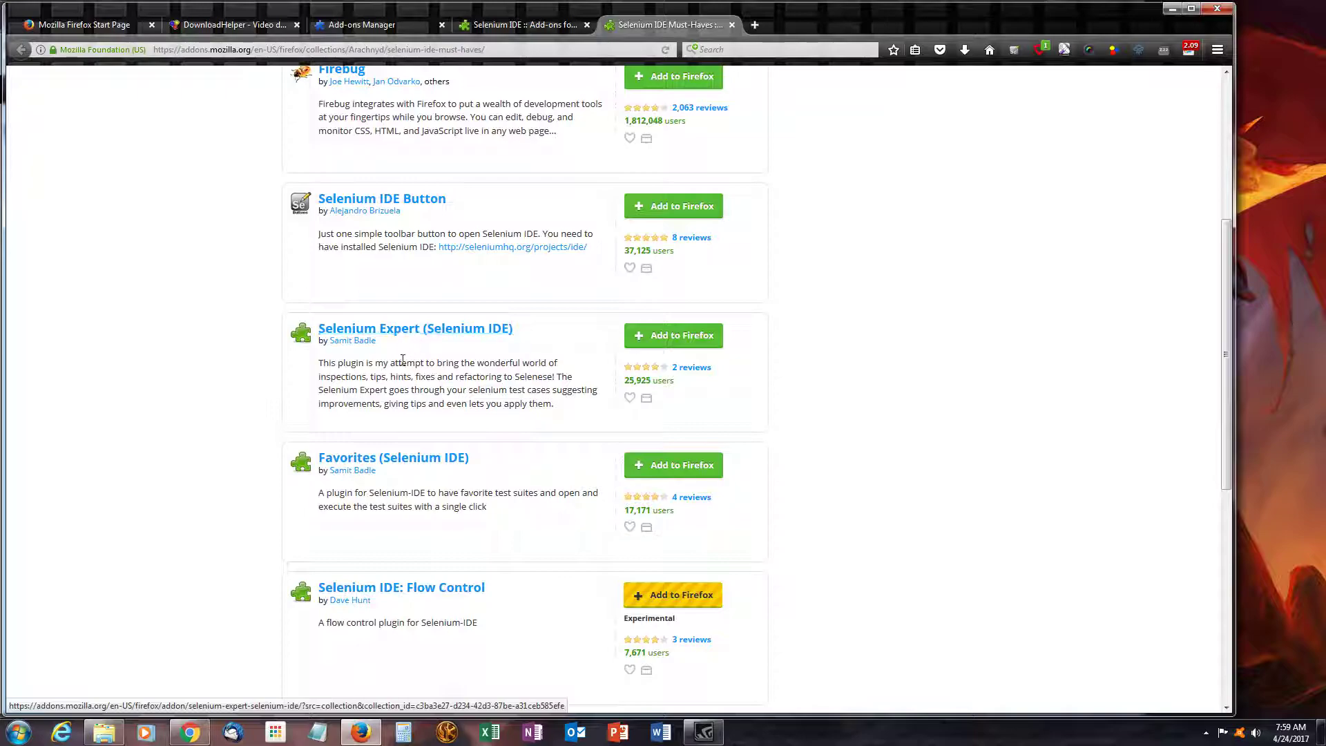
scroll(217, 476, down, 5)
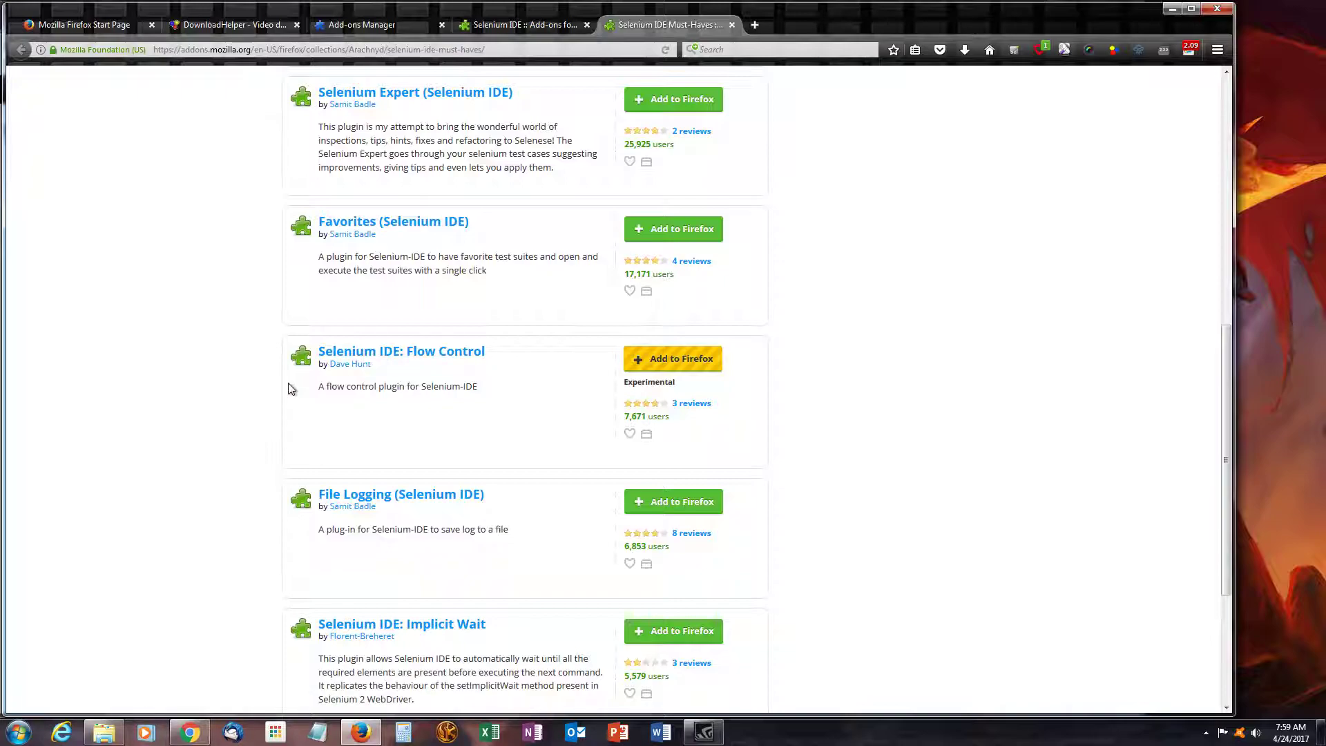
scroll(288, 383, down, 2)
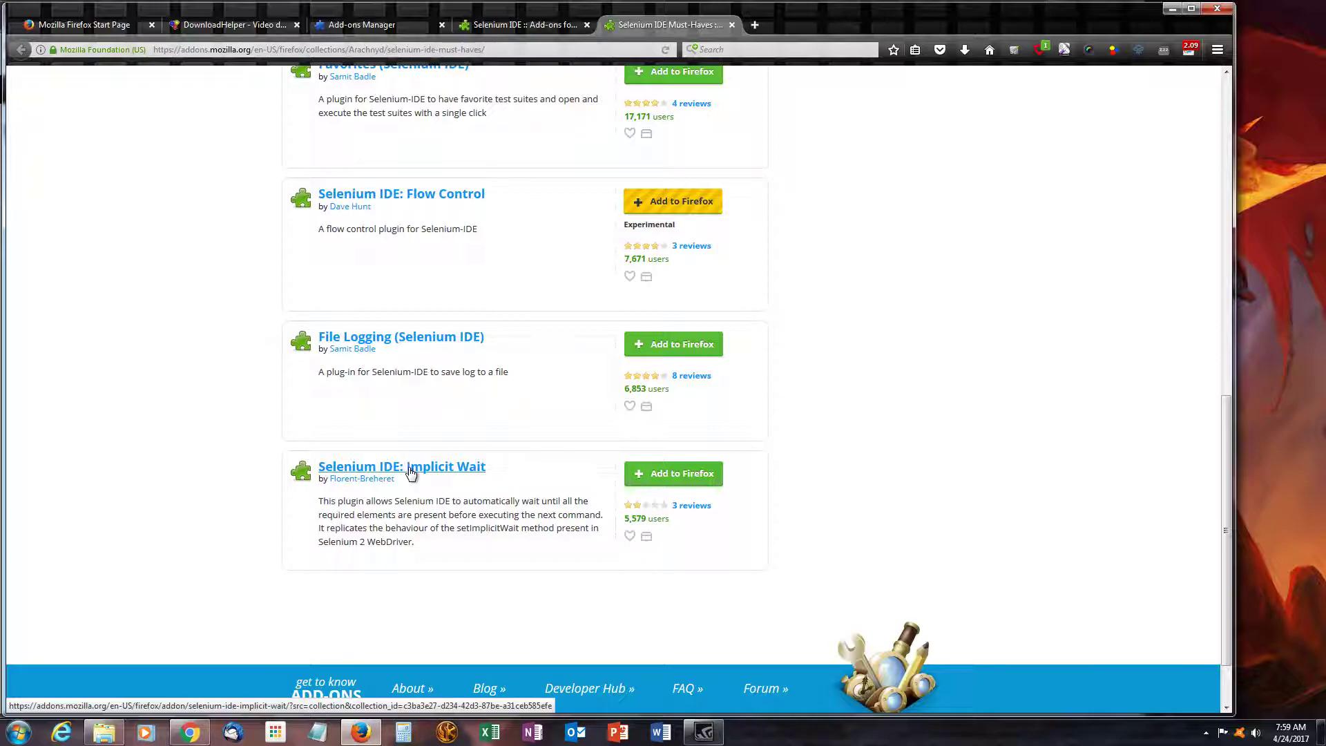
scroll(379, 394, up, 10)
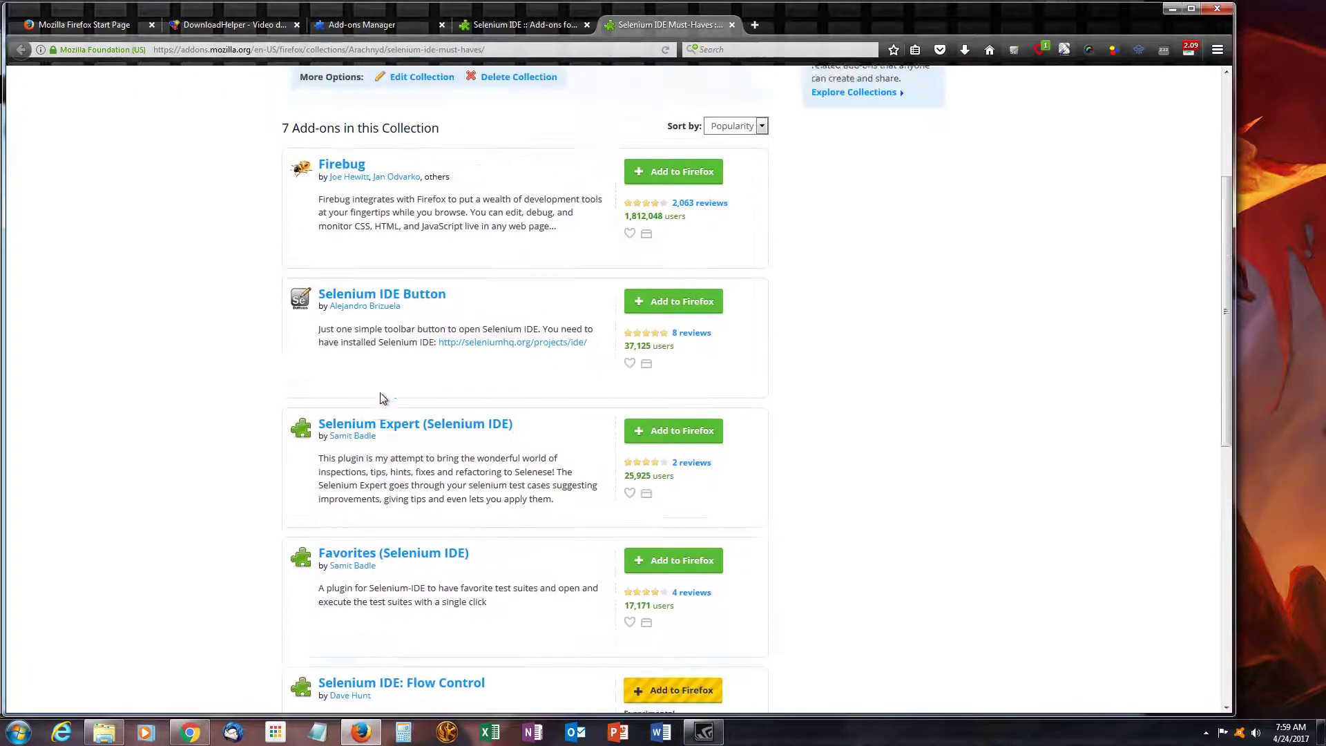
scroll(428, 331, down, 4)
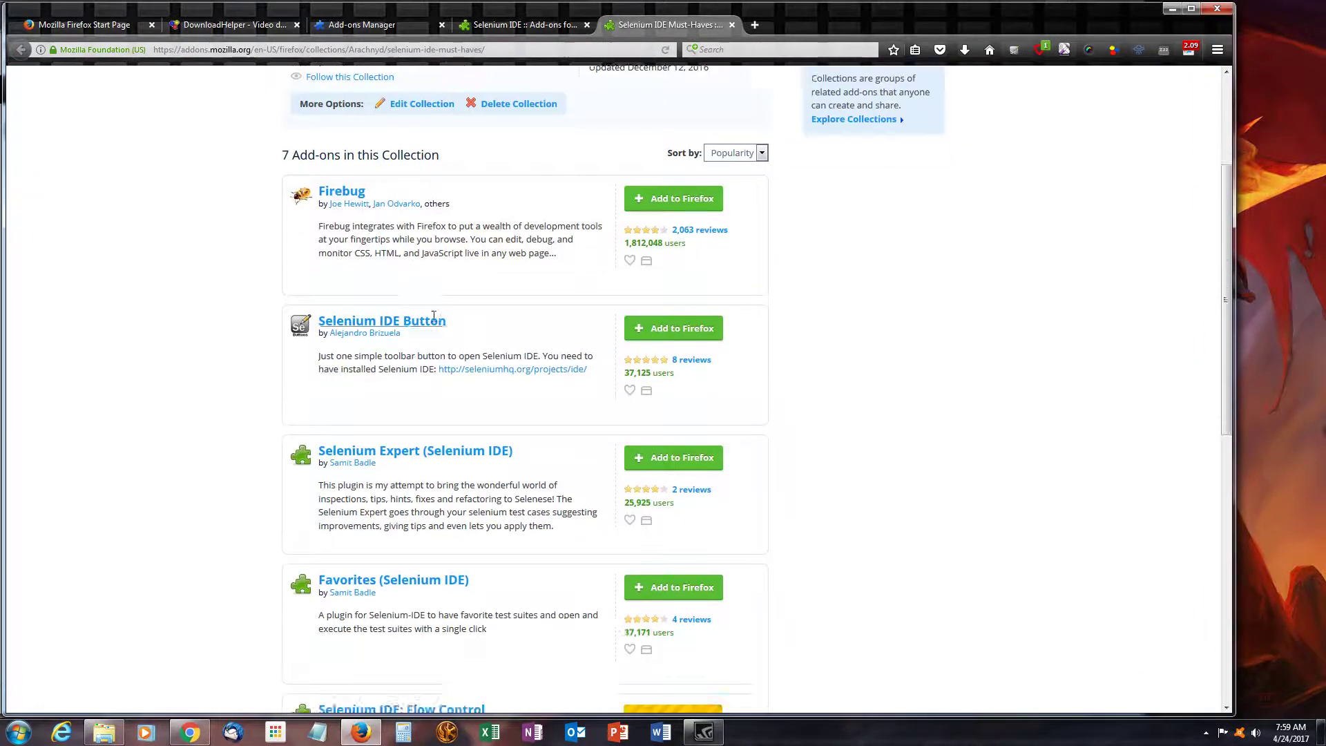
click(531, 26)
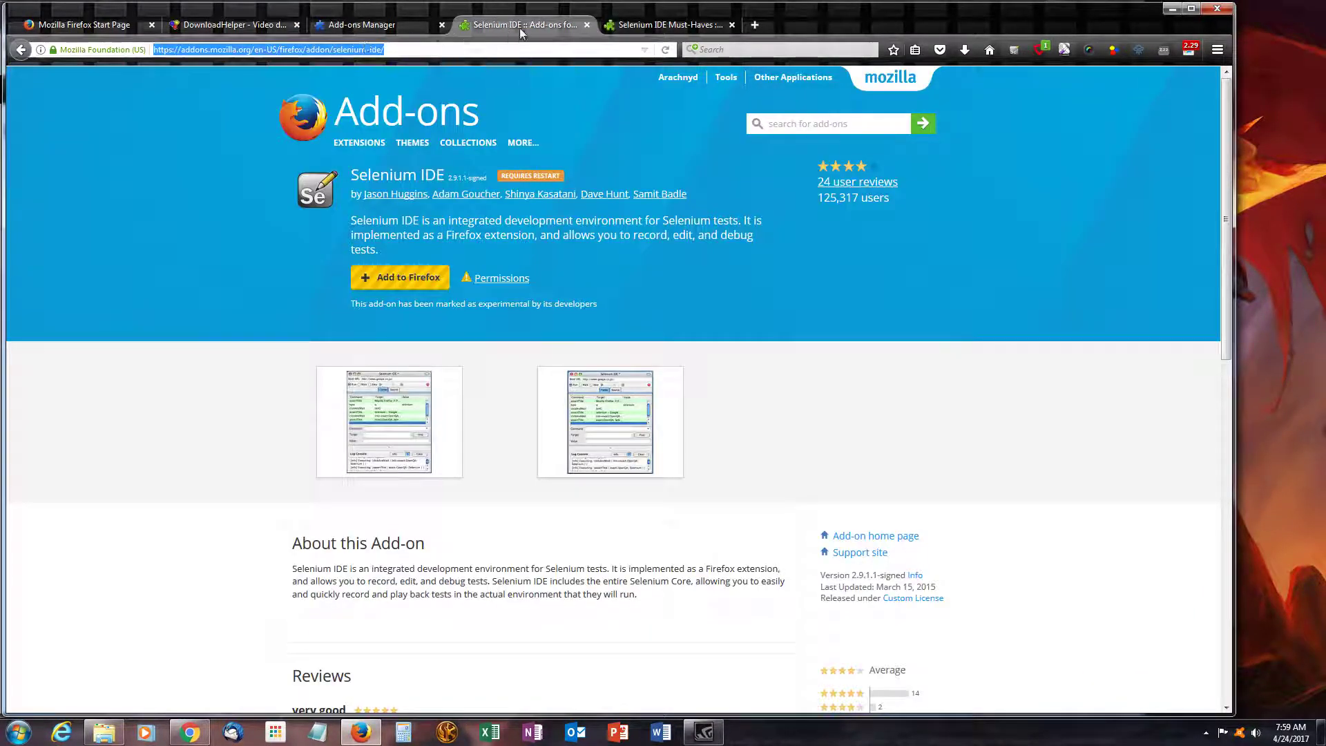
click(673, 25)
click(520, 23)
click(692, 25)
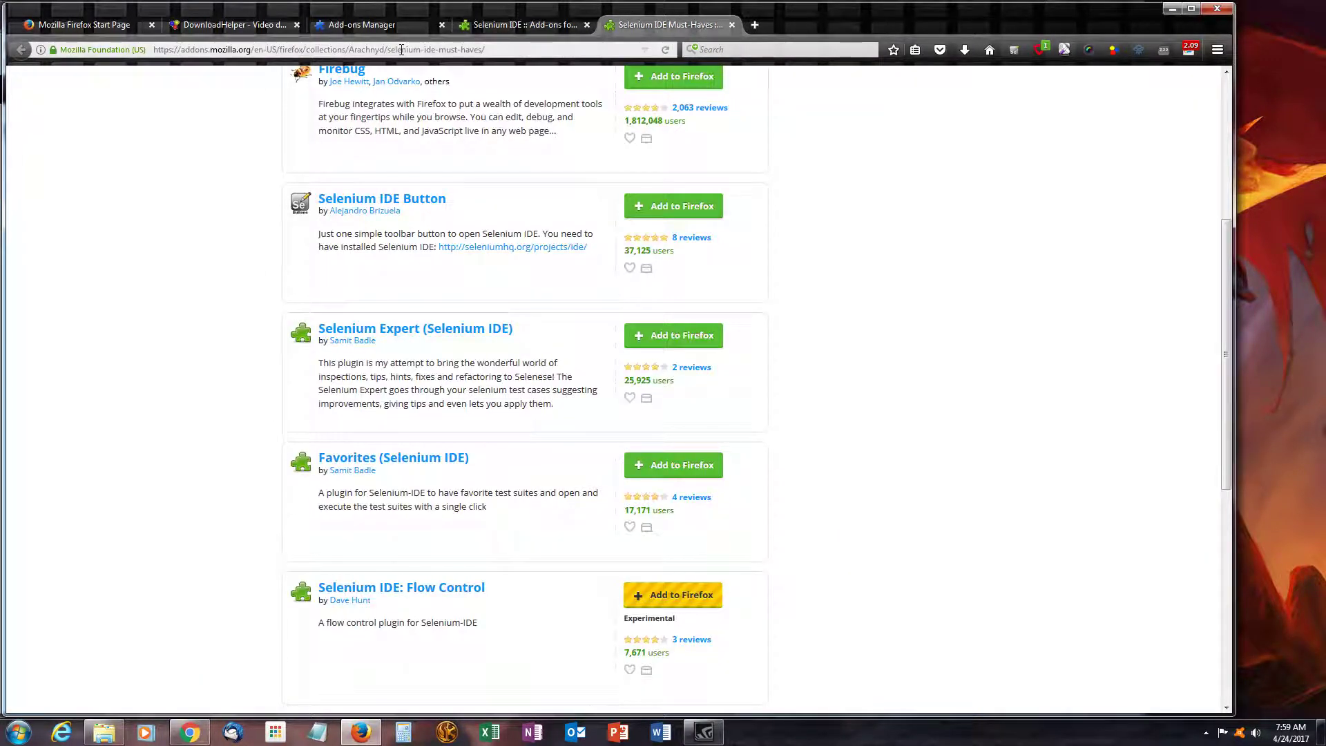
Step: Launch Selenium IDE from the Firefox start page and reposition its window slightly
click(114, 24)
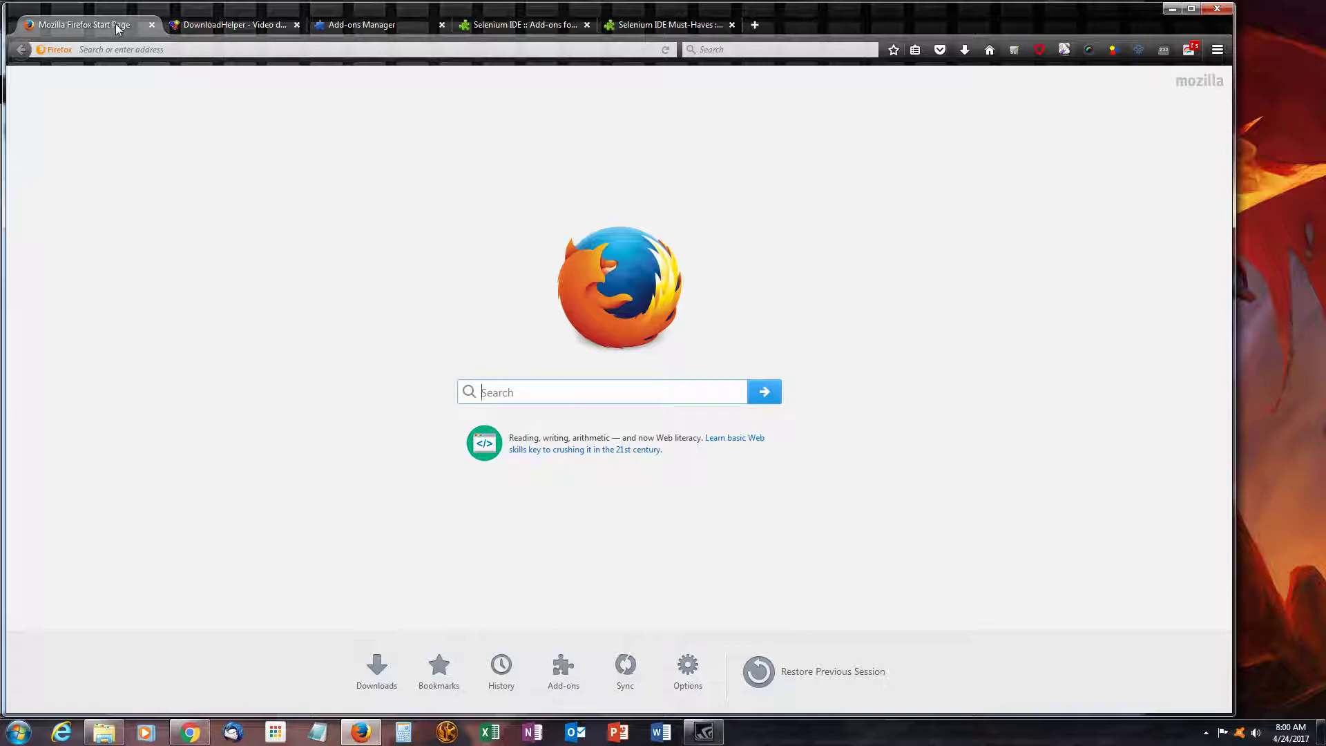
key(ctrl+alt+s)
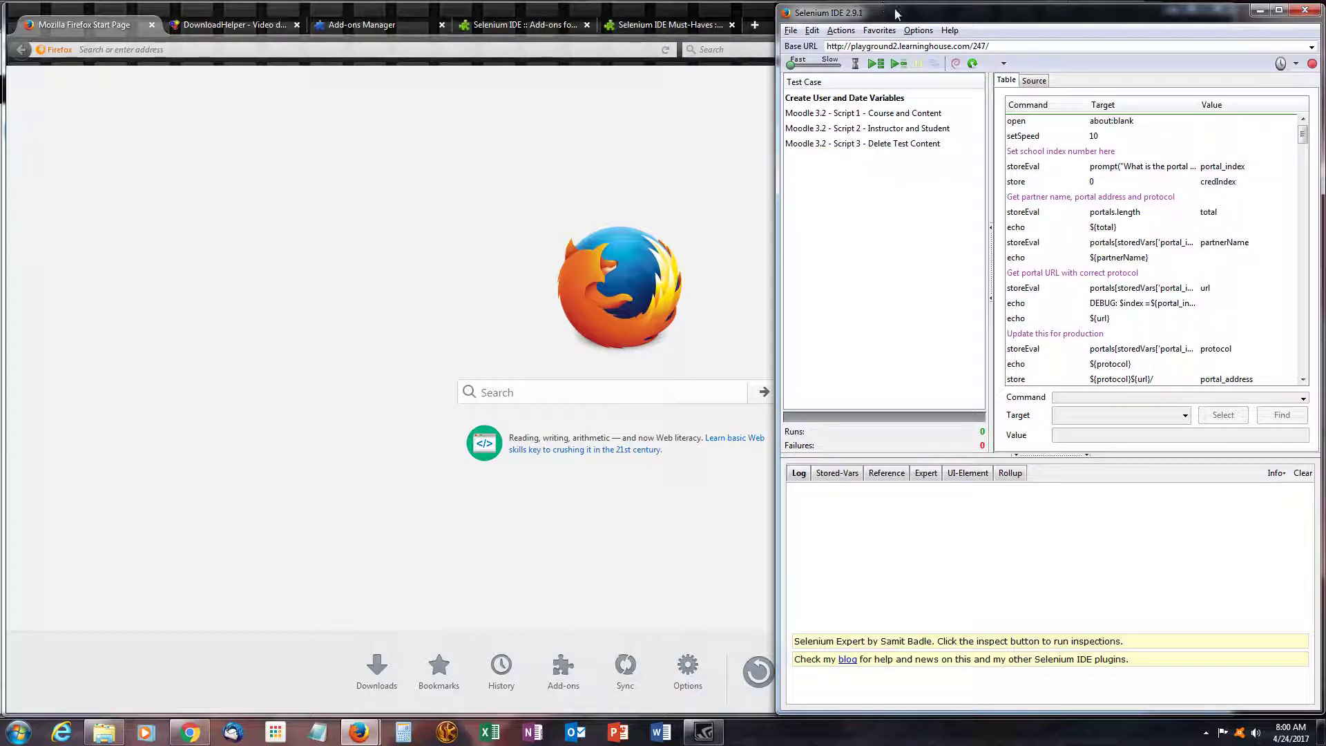
drag(896, 15, 877, 14)
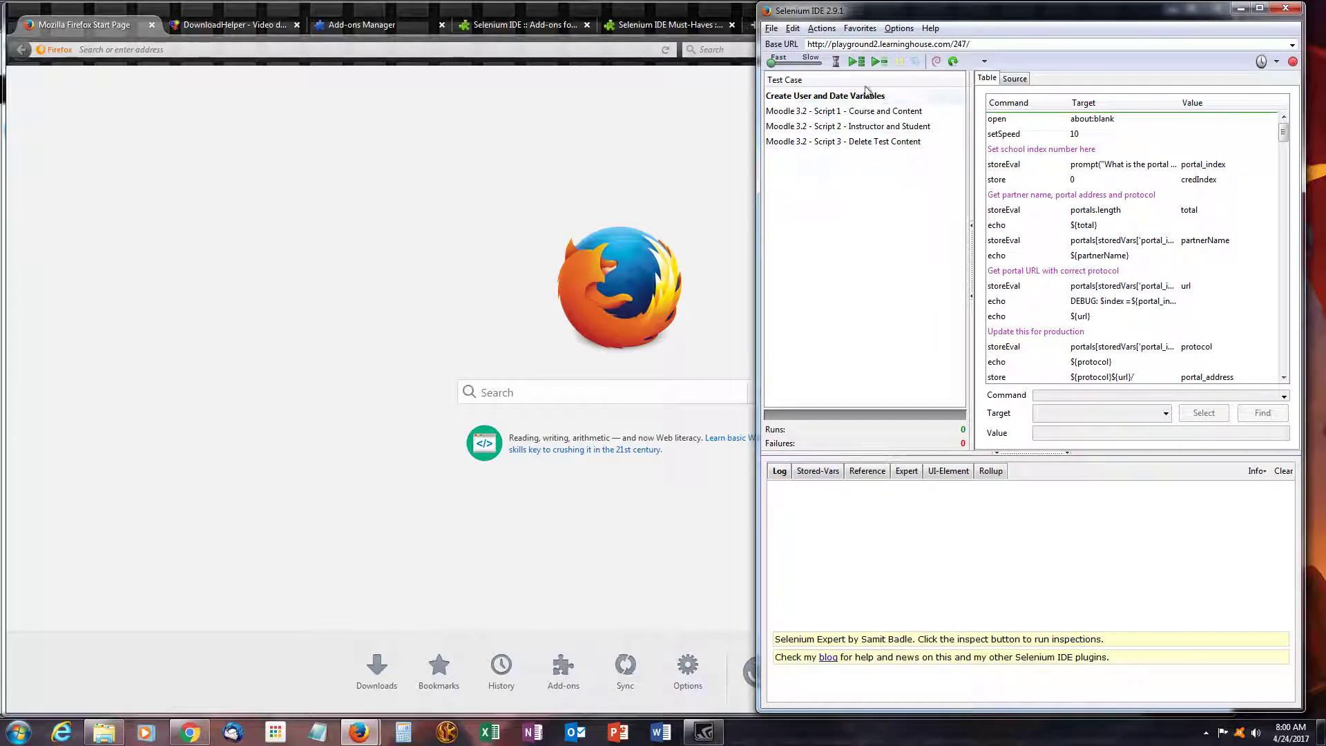
Step: Bring up the test suite selection dialog in Selenium IDE and browse the files in the Moodle 3.2 folder
click(772, 29)
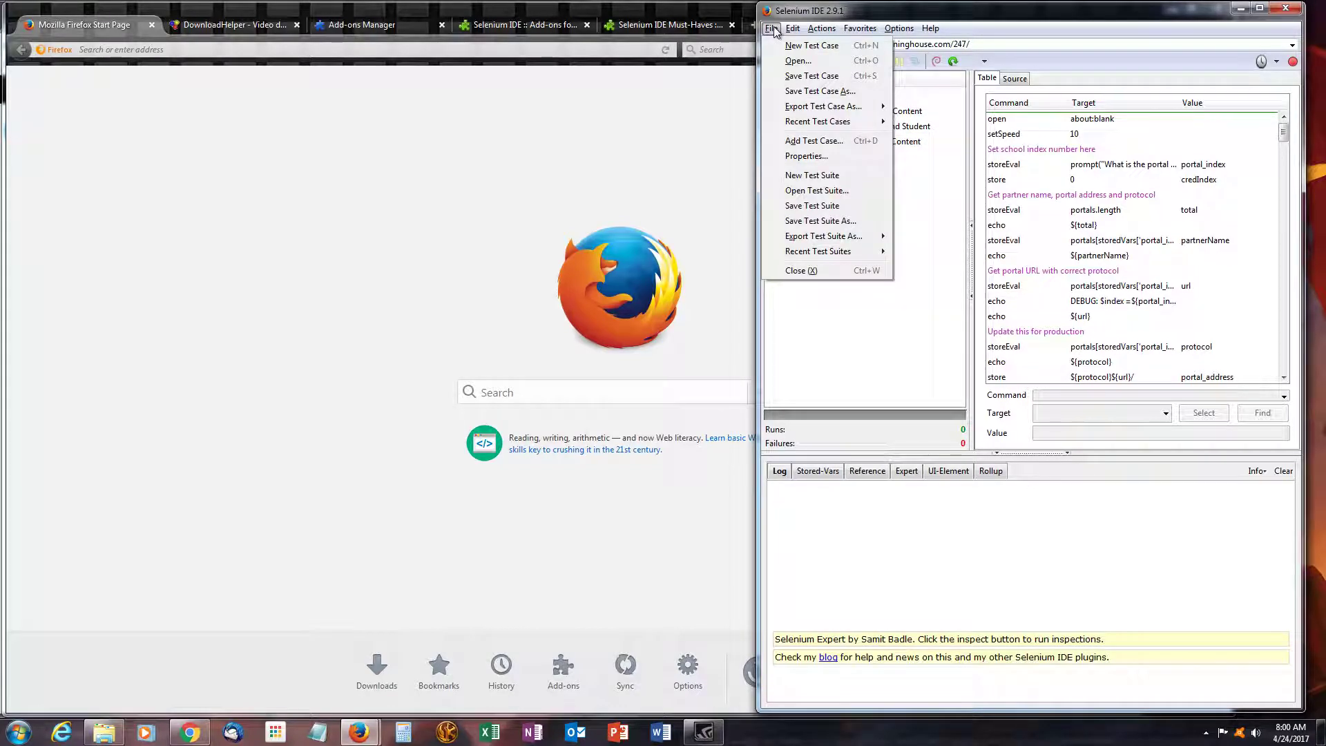
click(817, 191)
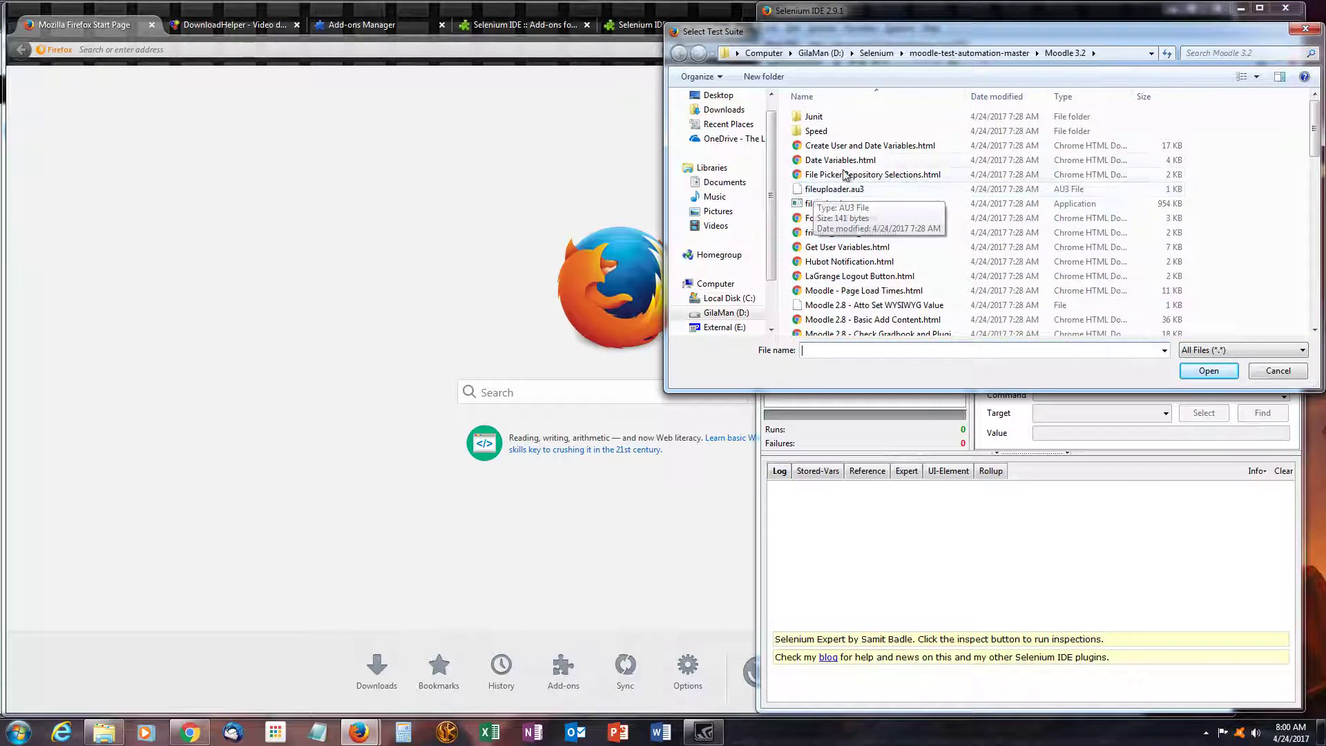
scroll(1313, 127, down, 4)
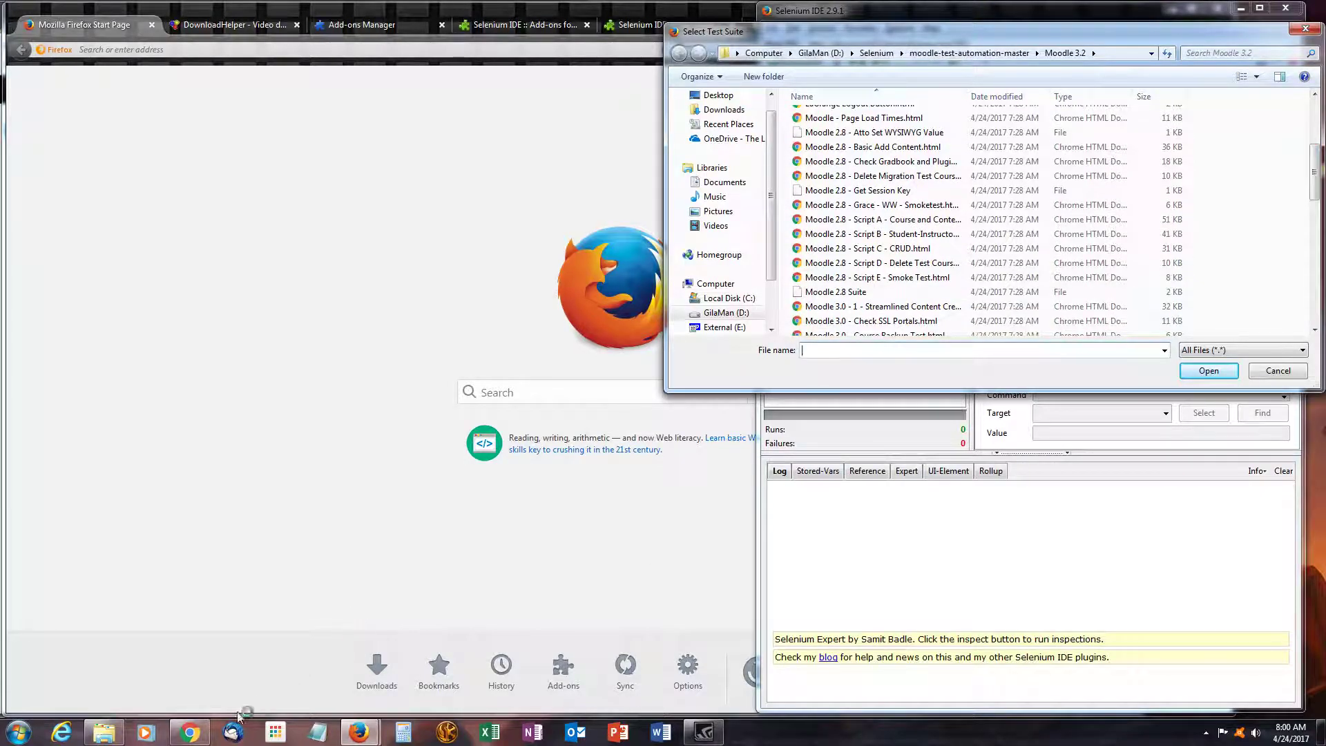
Step: Switch to Dropbox in Chrome and open the Scripts folder inside Test Automation to show the Moodle 3.2 Suite file
click(216, 703)
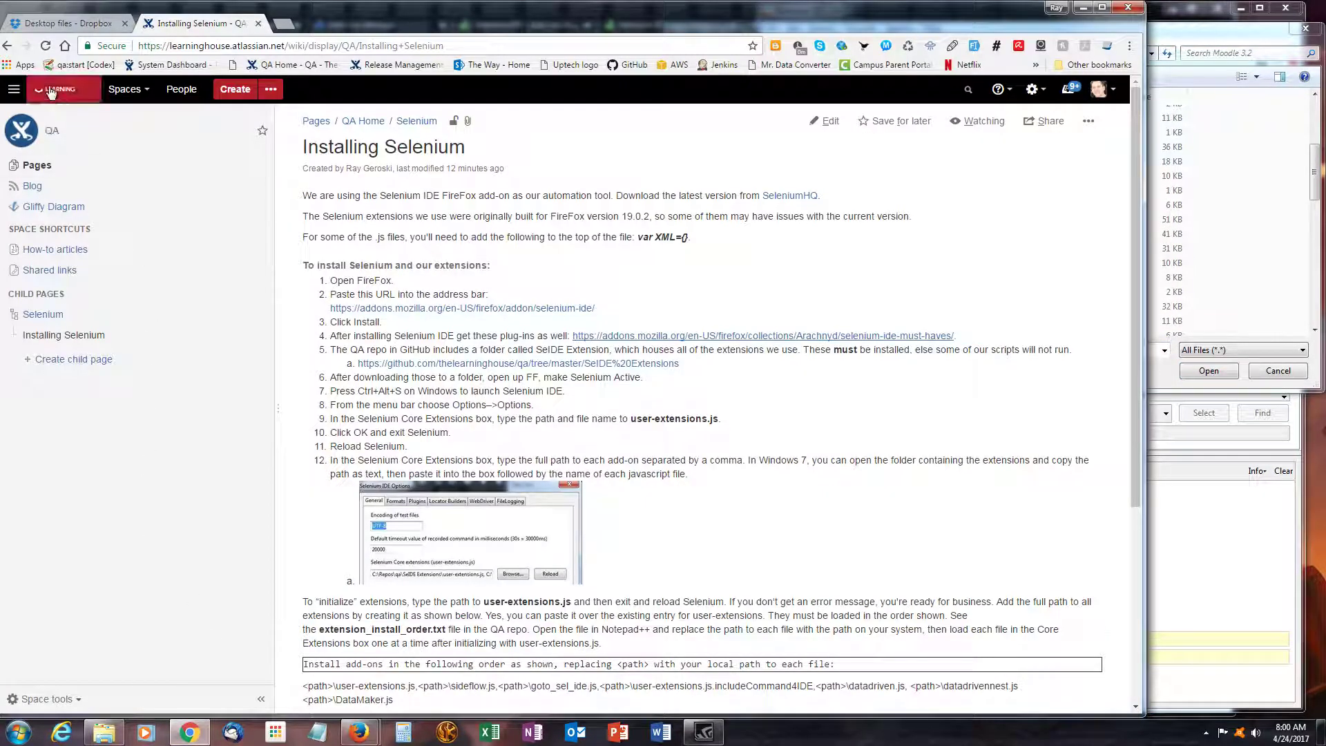
click(68, 22)
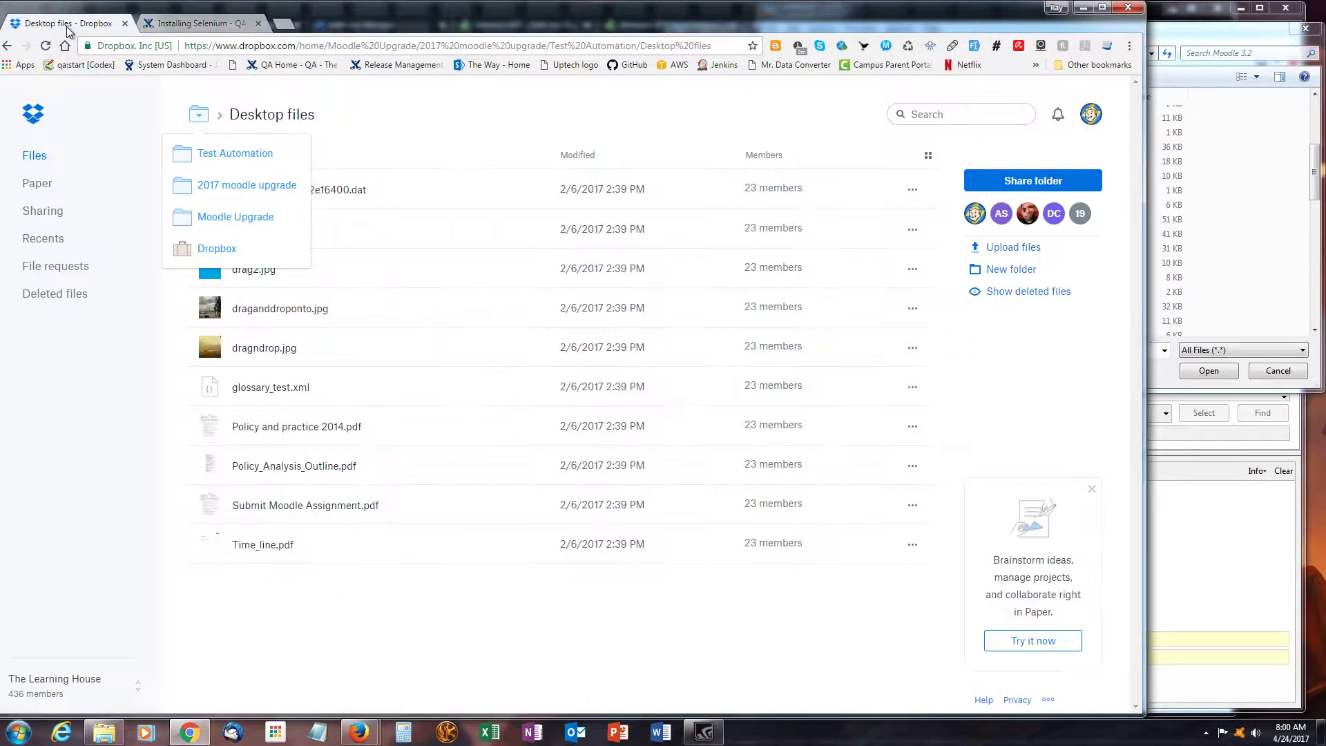
click(512, 110)
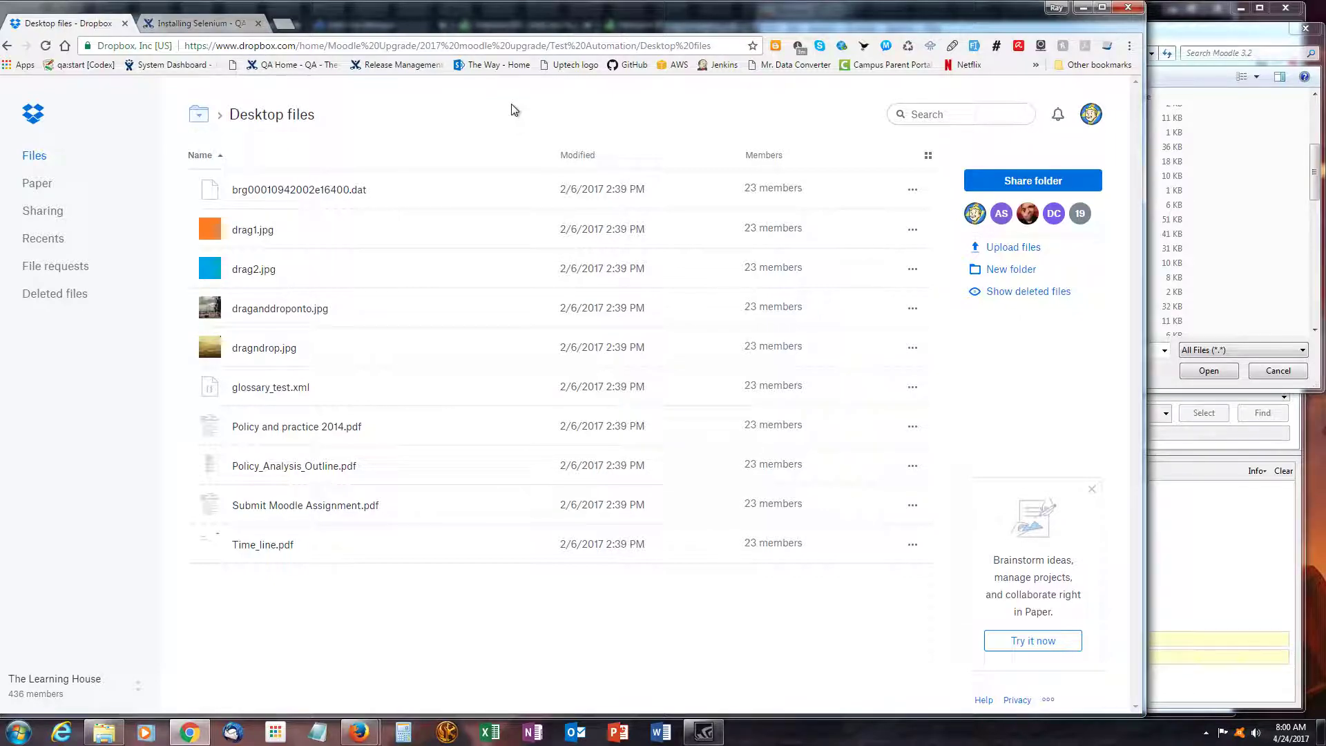
click(199, 116)
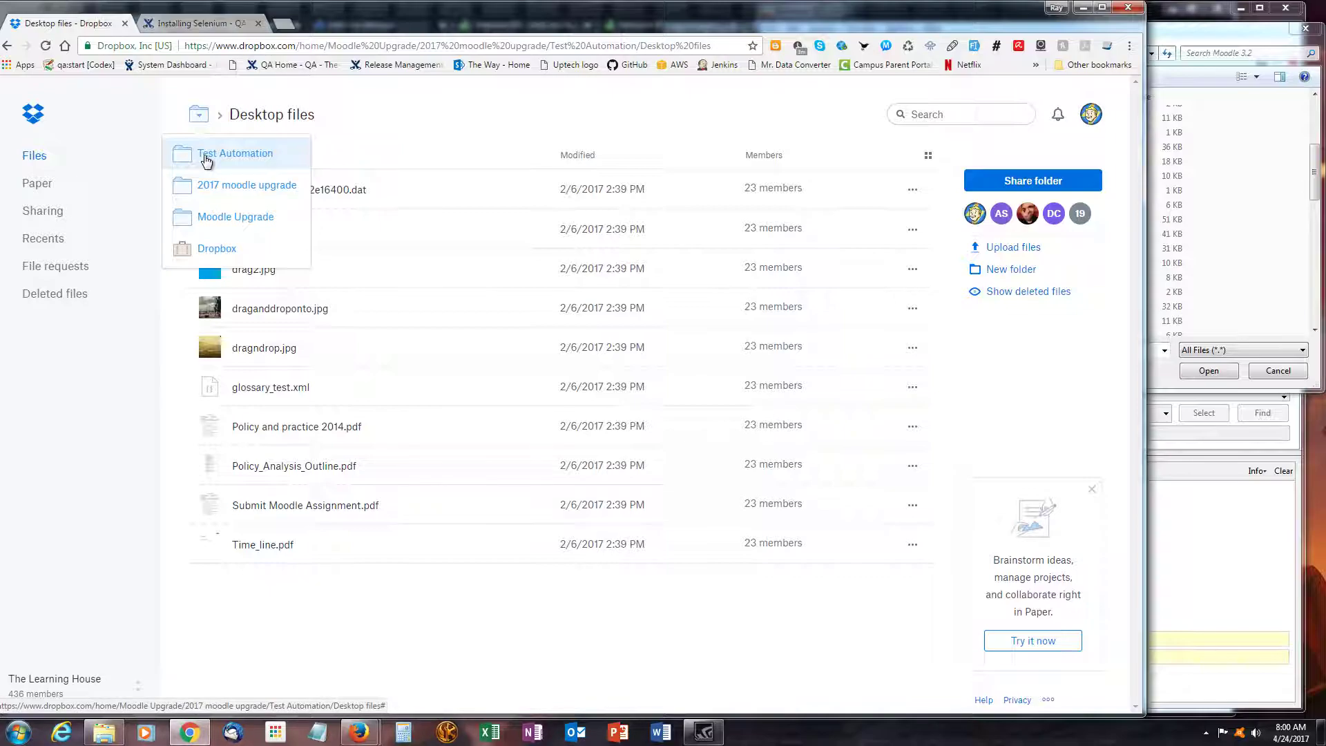
click(205, 156)
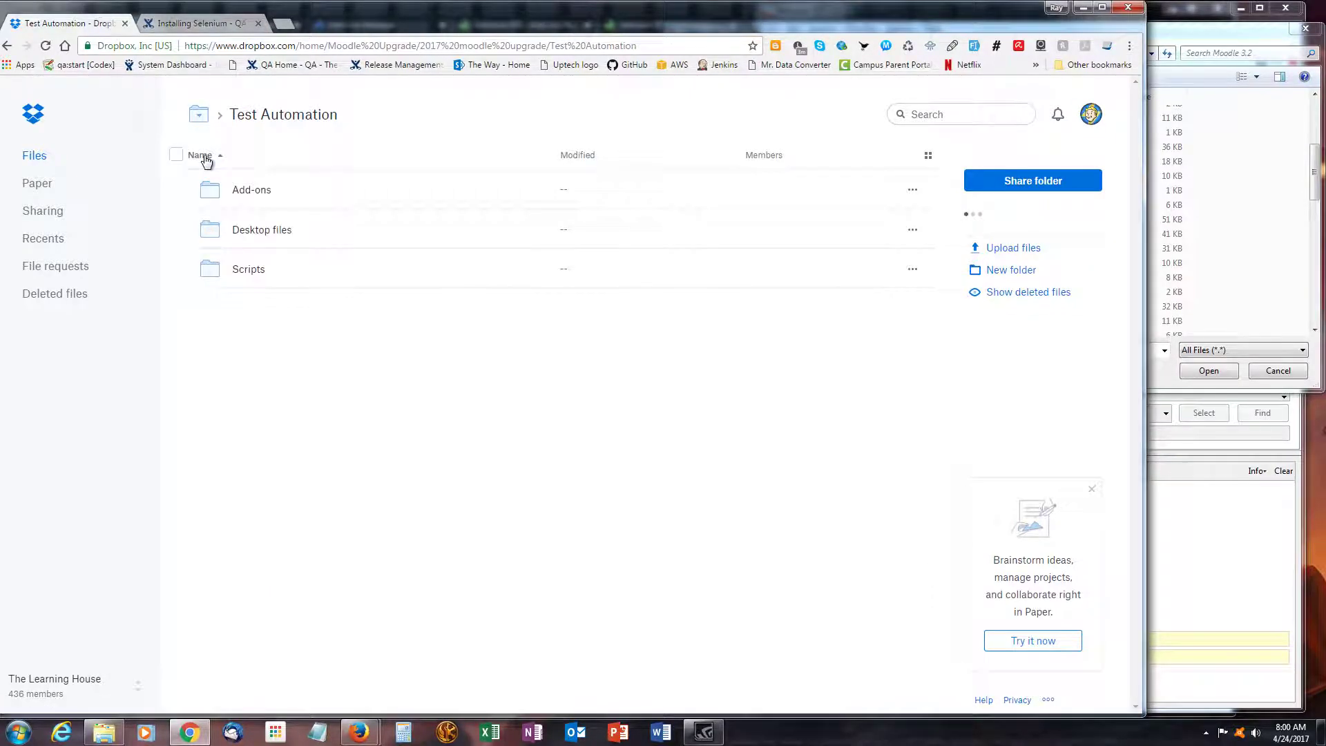
click(255, 274)
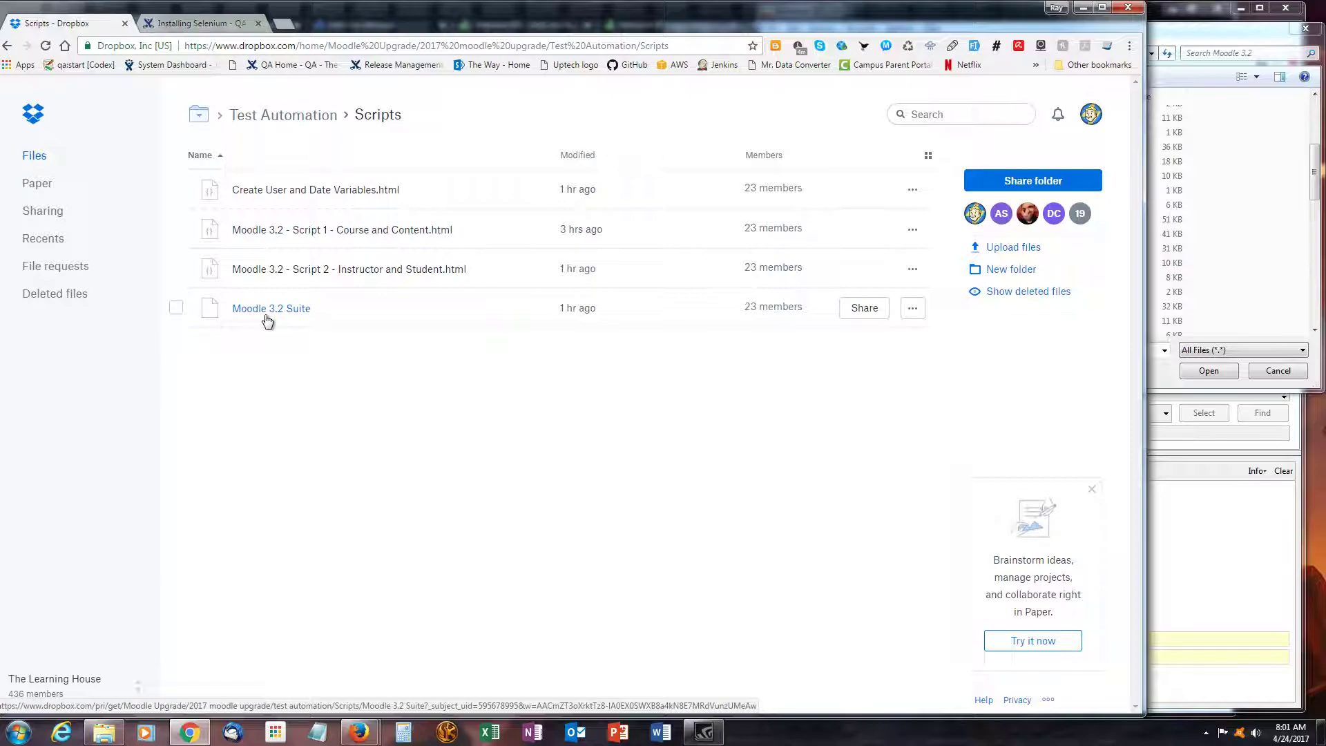
Step: Return to the Selenium IDE test suite selection and open Moodle 3.2 Suite from the Moodle 3.2 folder
click(1202, 34)
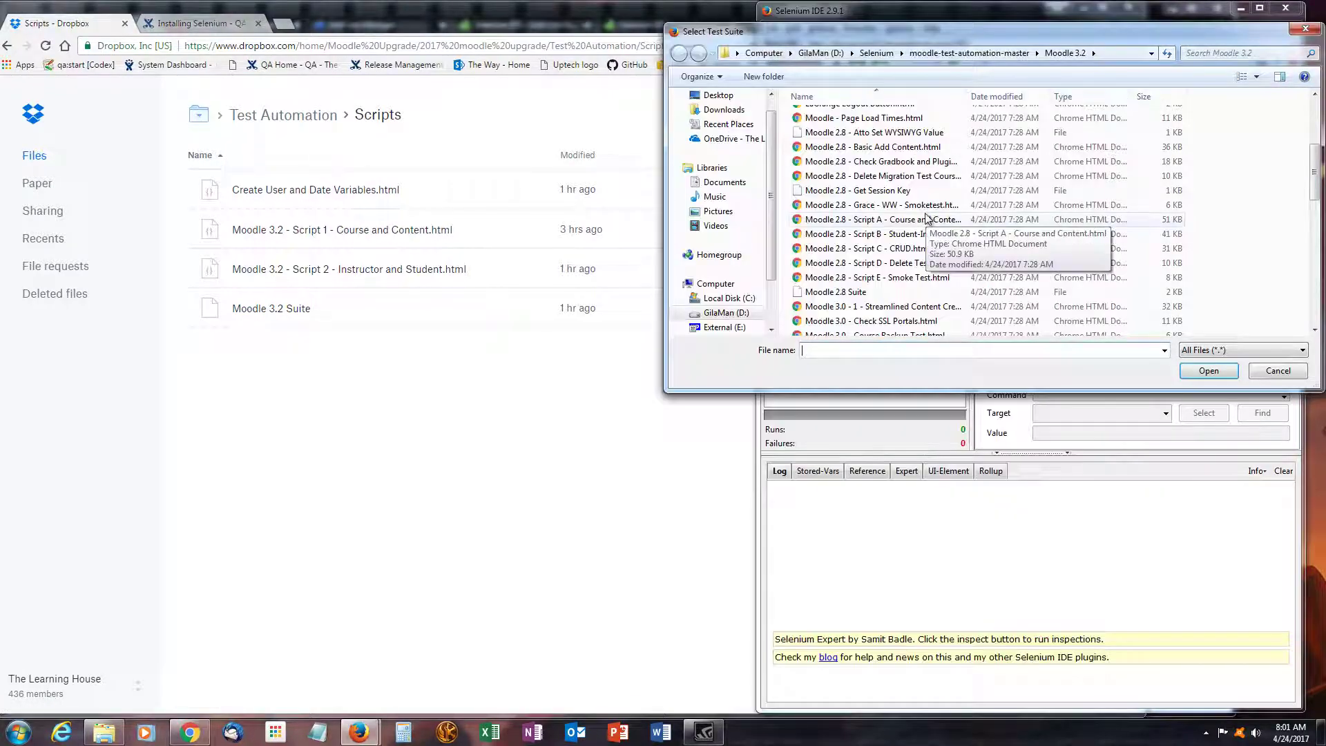
click(835, 291)
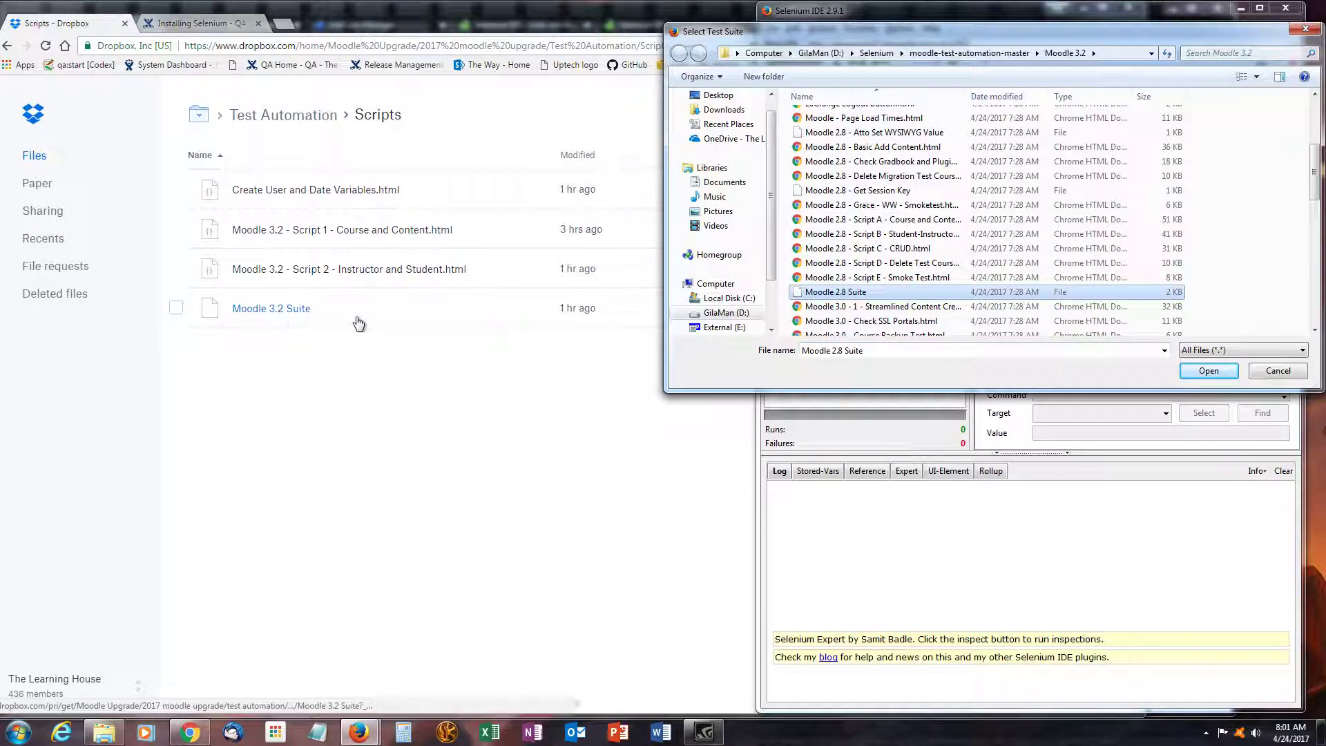
scroll(863, 275, down, 5)
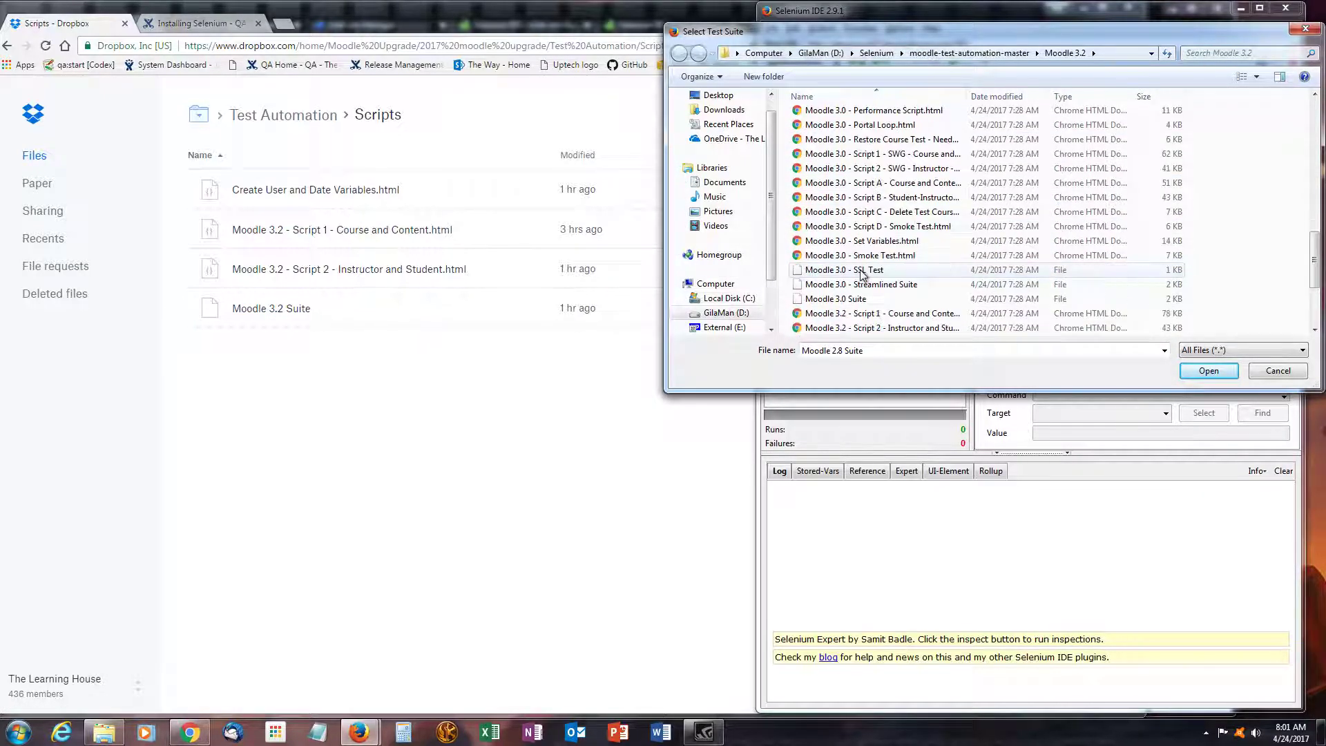
scroll(861, 275, down, 2)
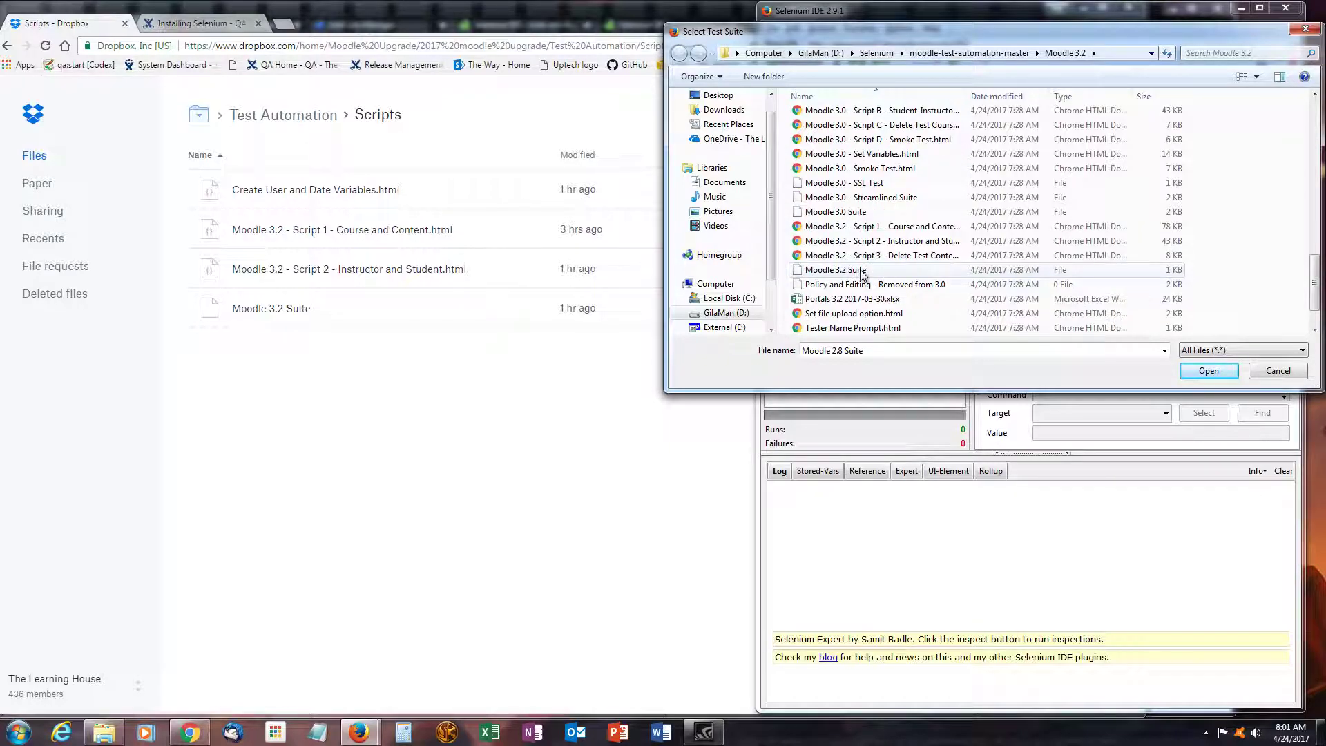
double_click(835, 270)
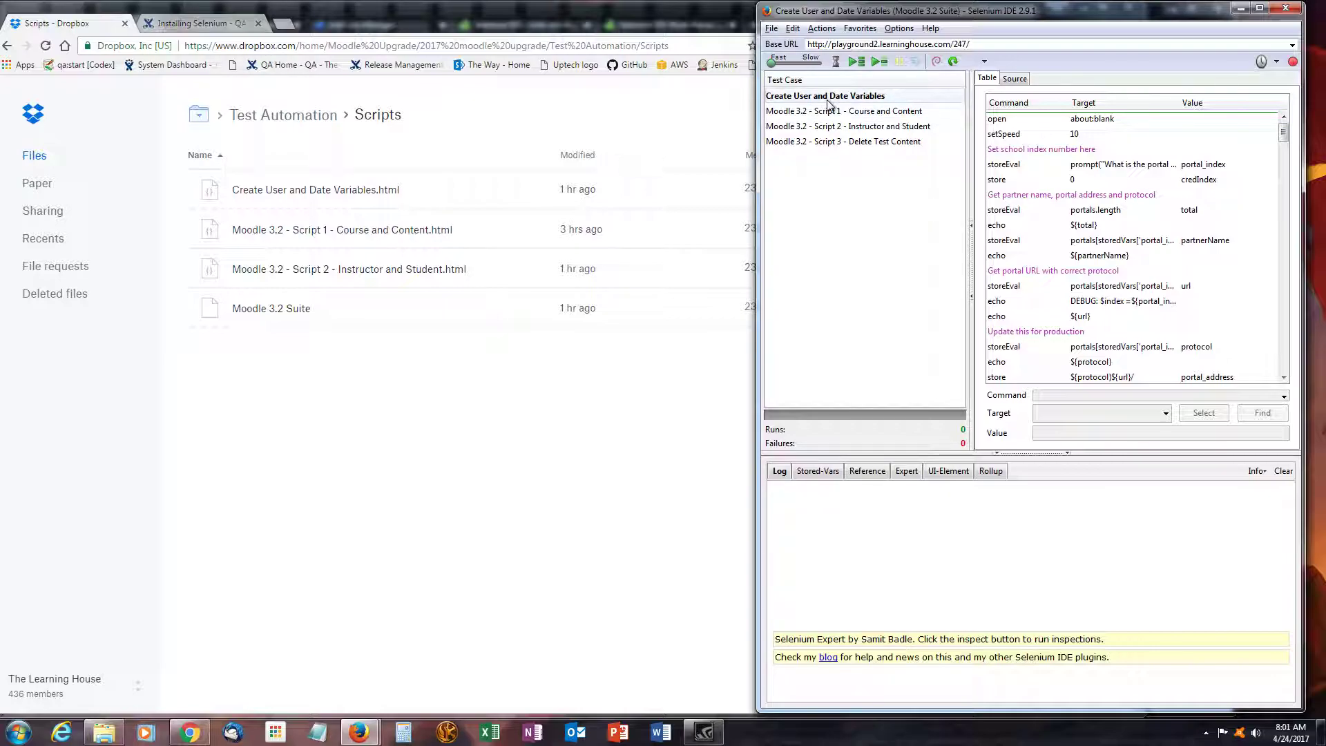
Step: Show the commands of each test case in the loaded suite, ending on Create User and Date Variables
click(855, 97)
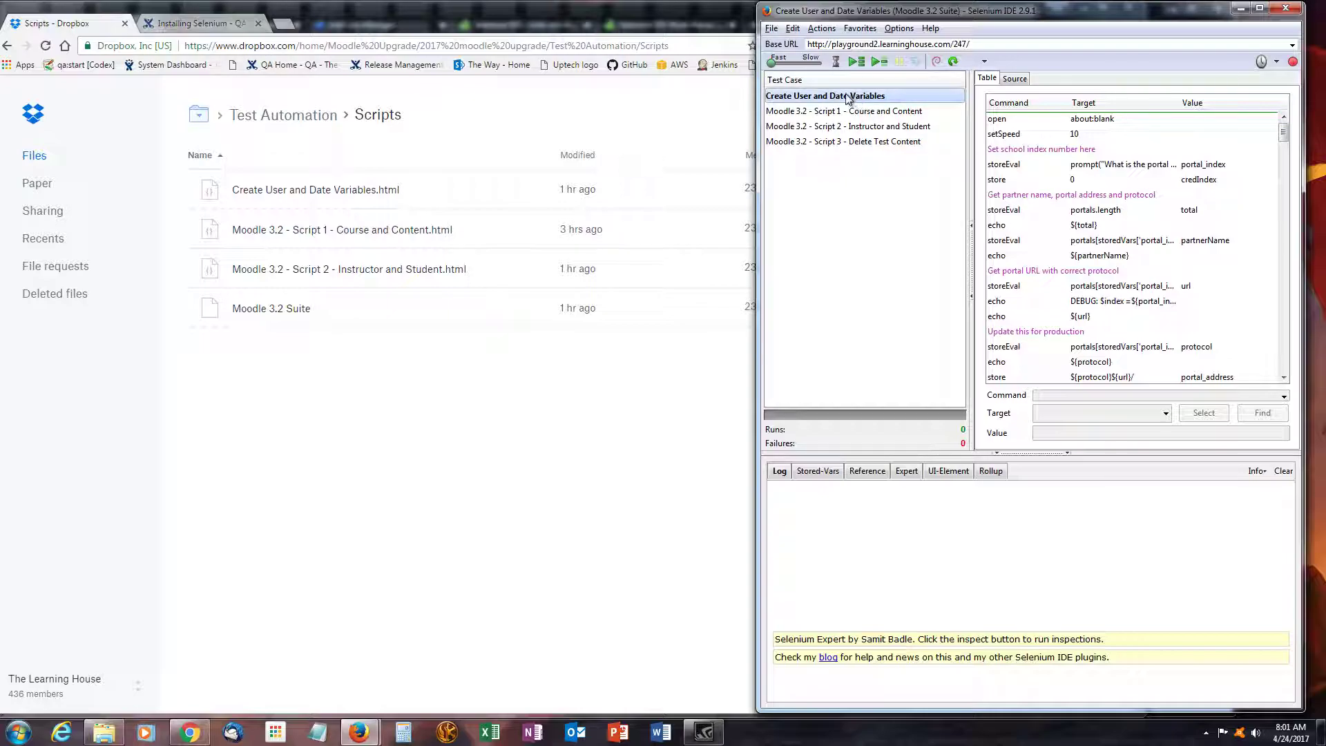
click(915, 112)
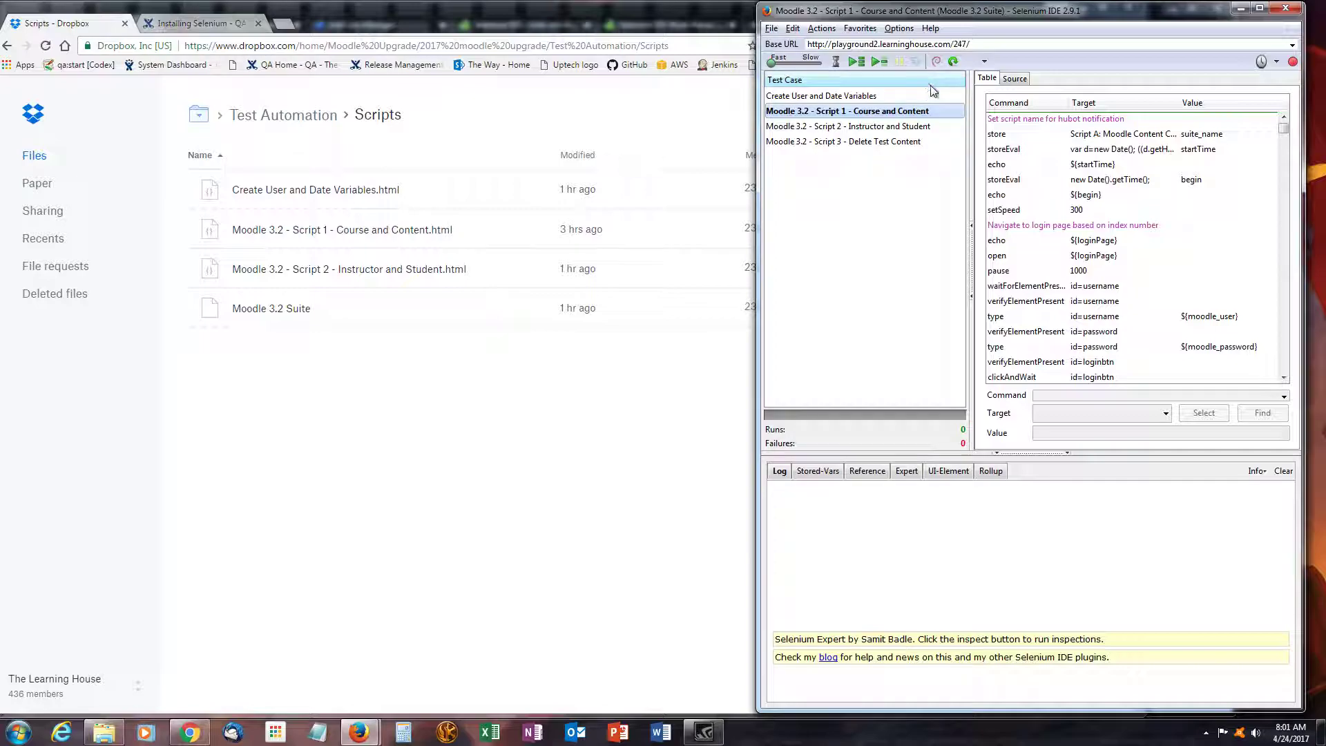
click(905, 130)
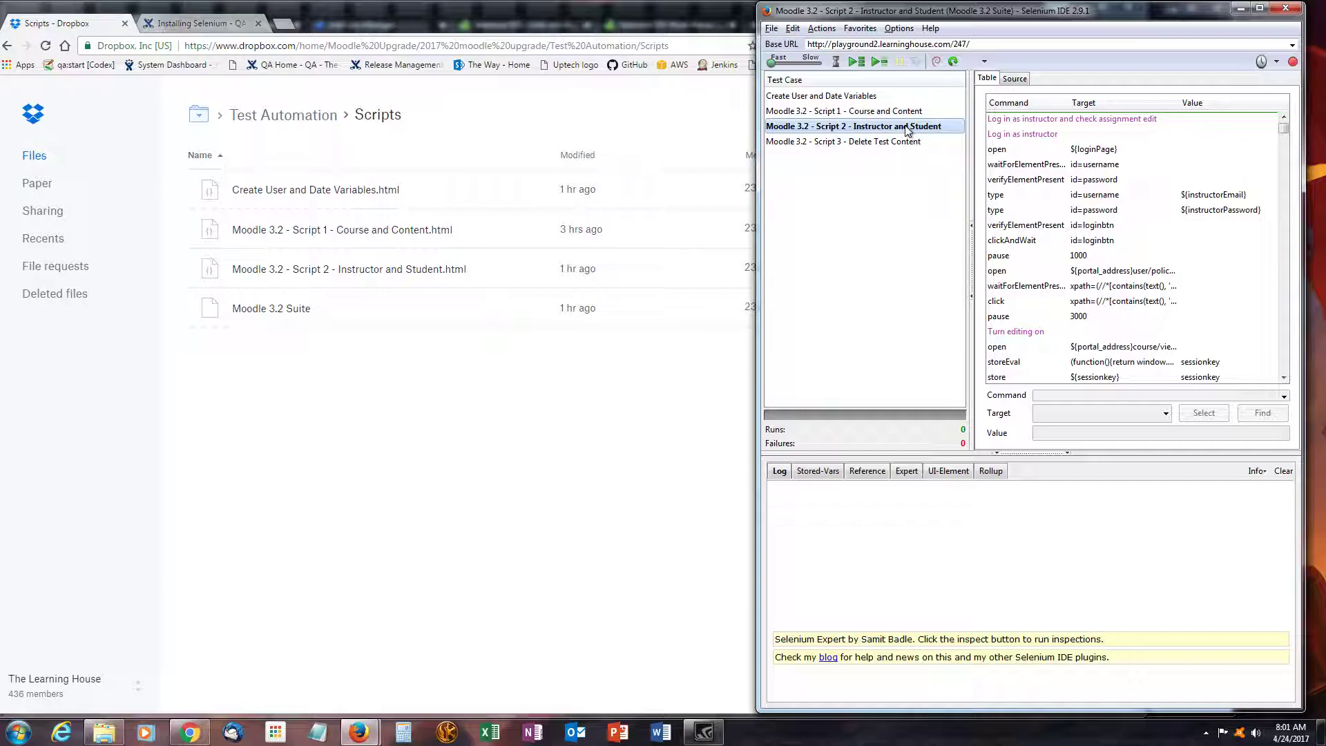
click(895, 142)
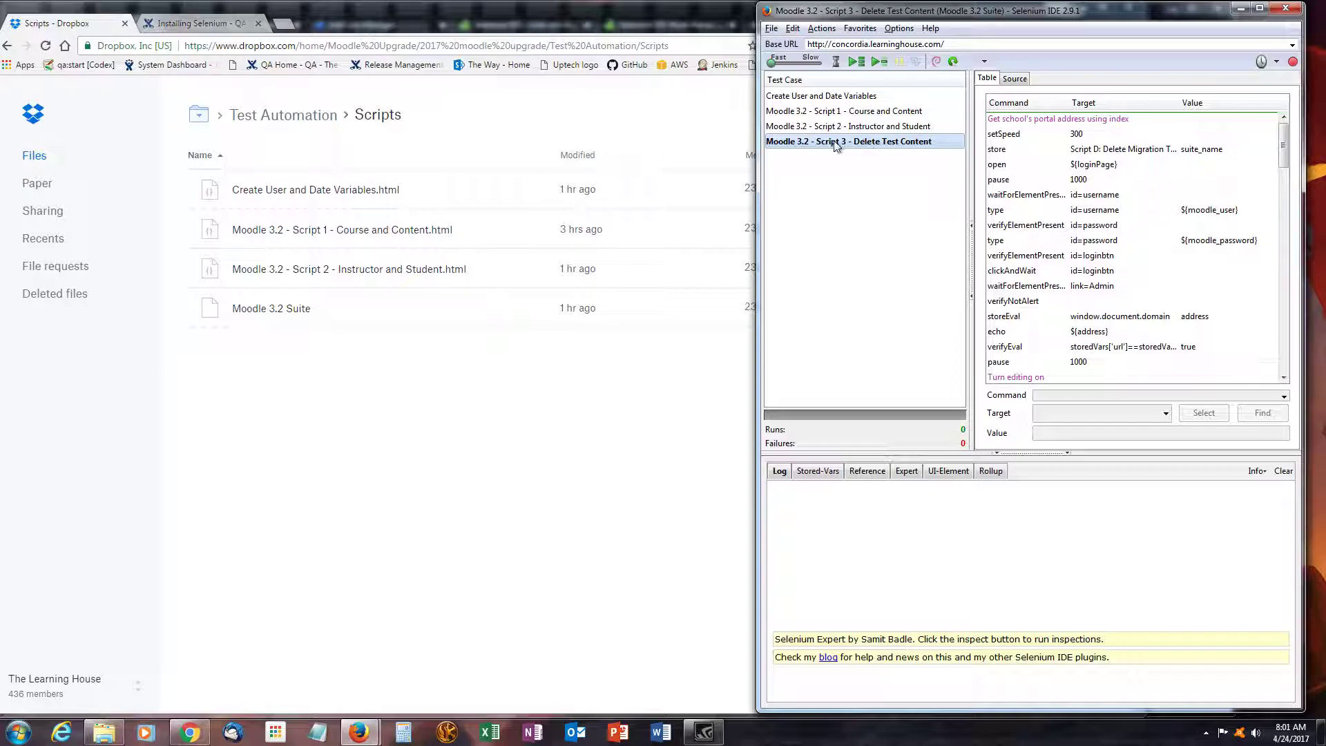
click(848, 100)
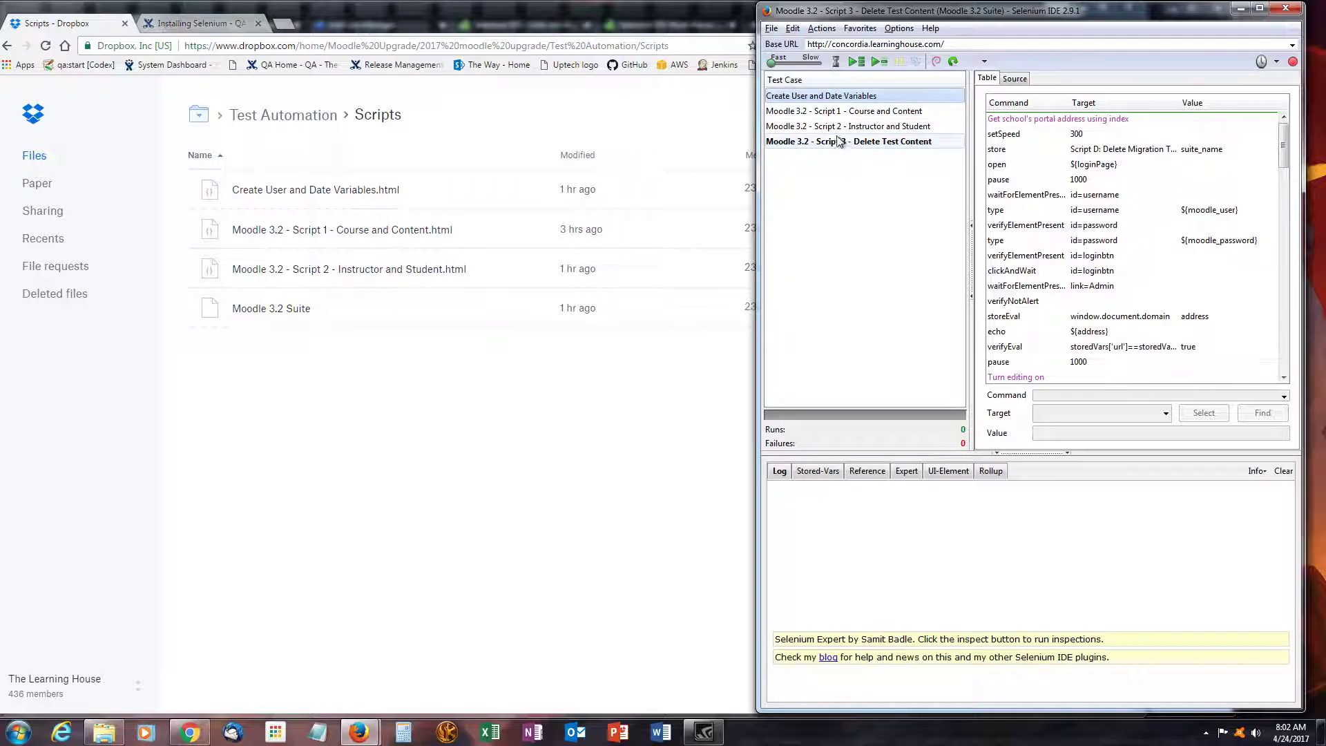
click(827, 99)
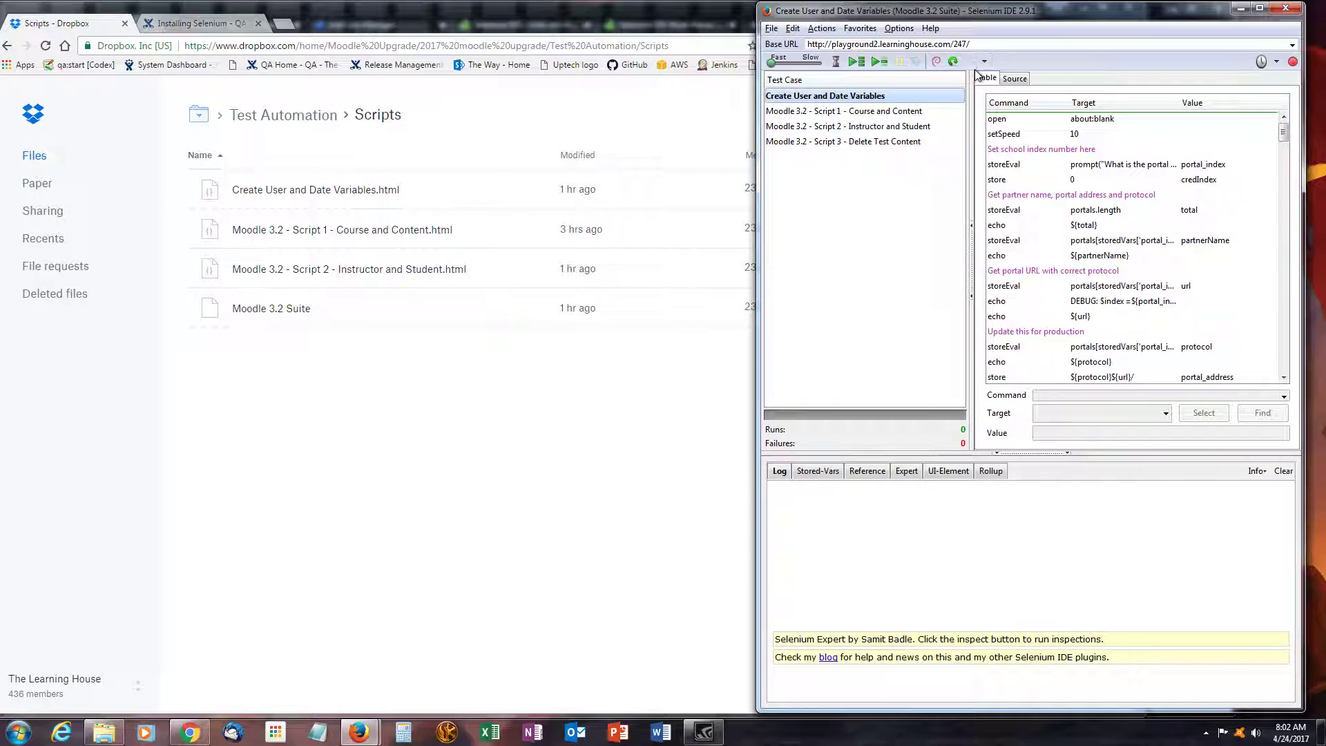
Step: Open the Selenium IDE options and show them alongside the Add-ons folder of Test Automation in Dropbox
click(899, 28)
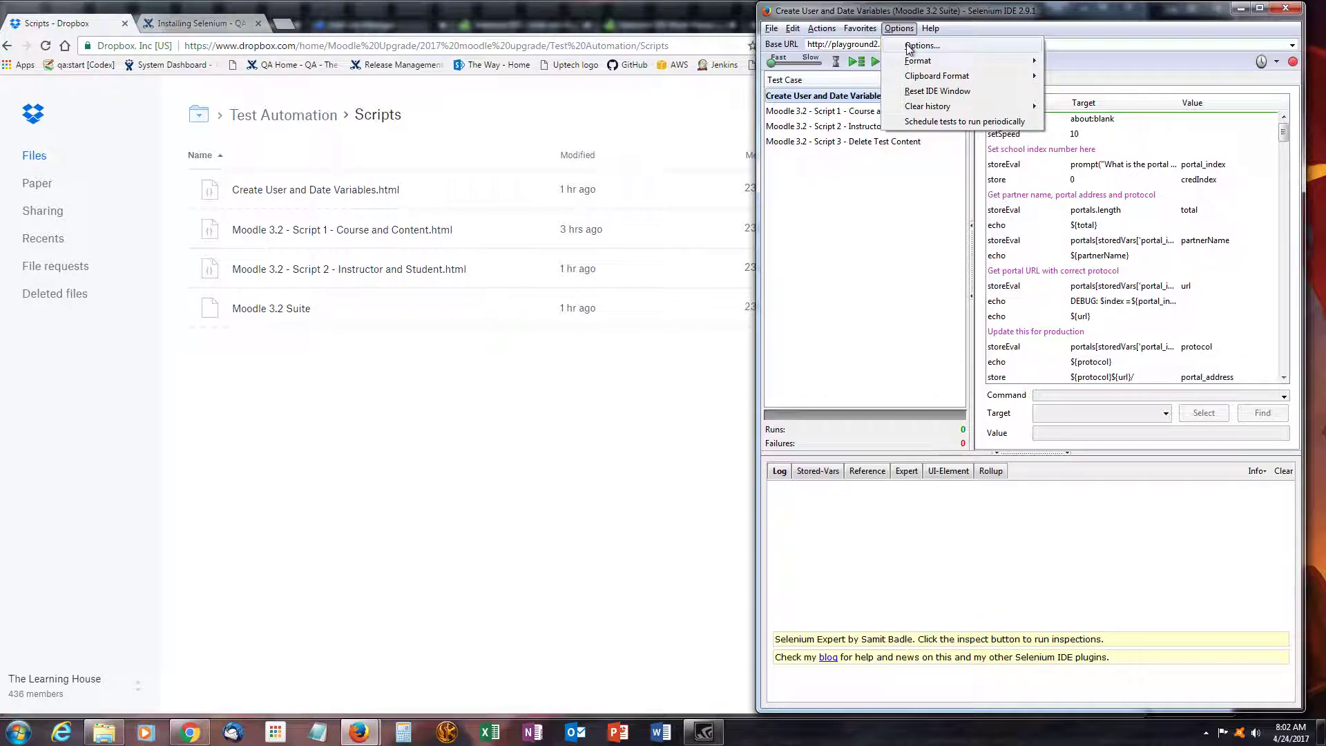
click(912, 45)
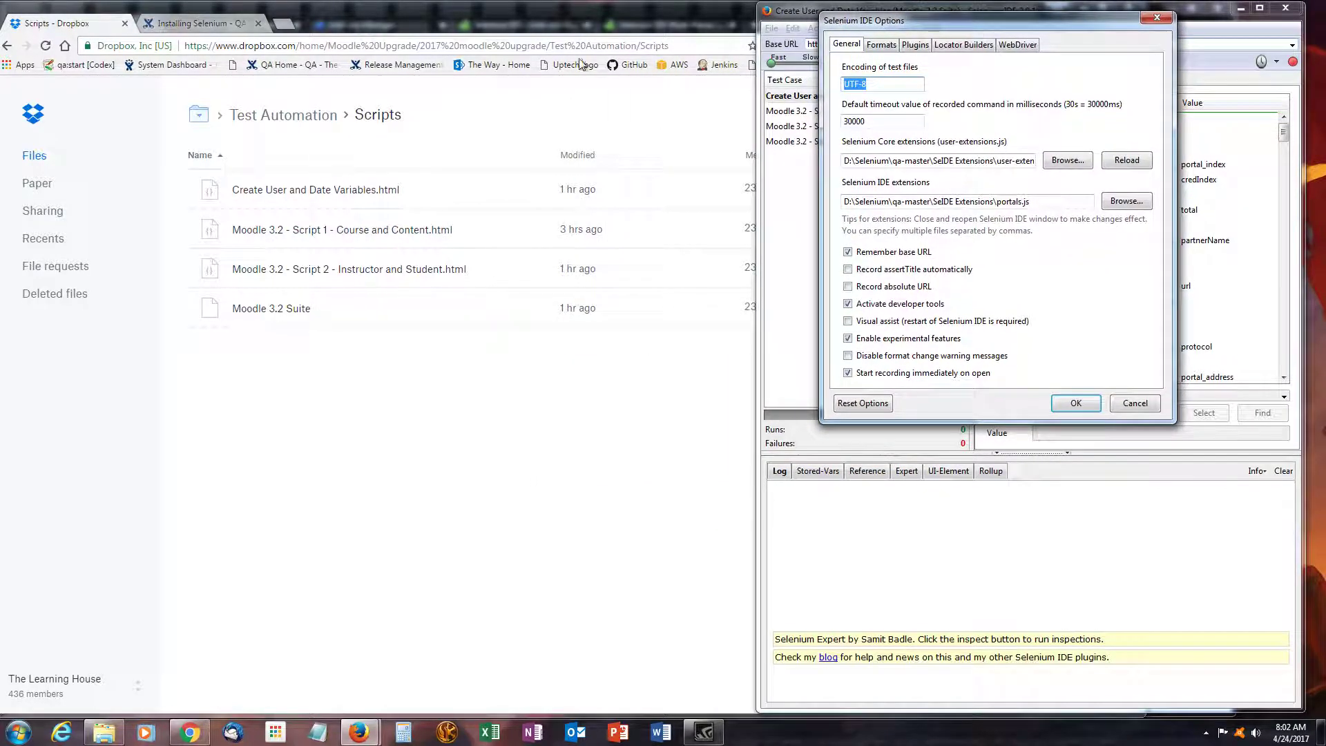
click(271, 116)
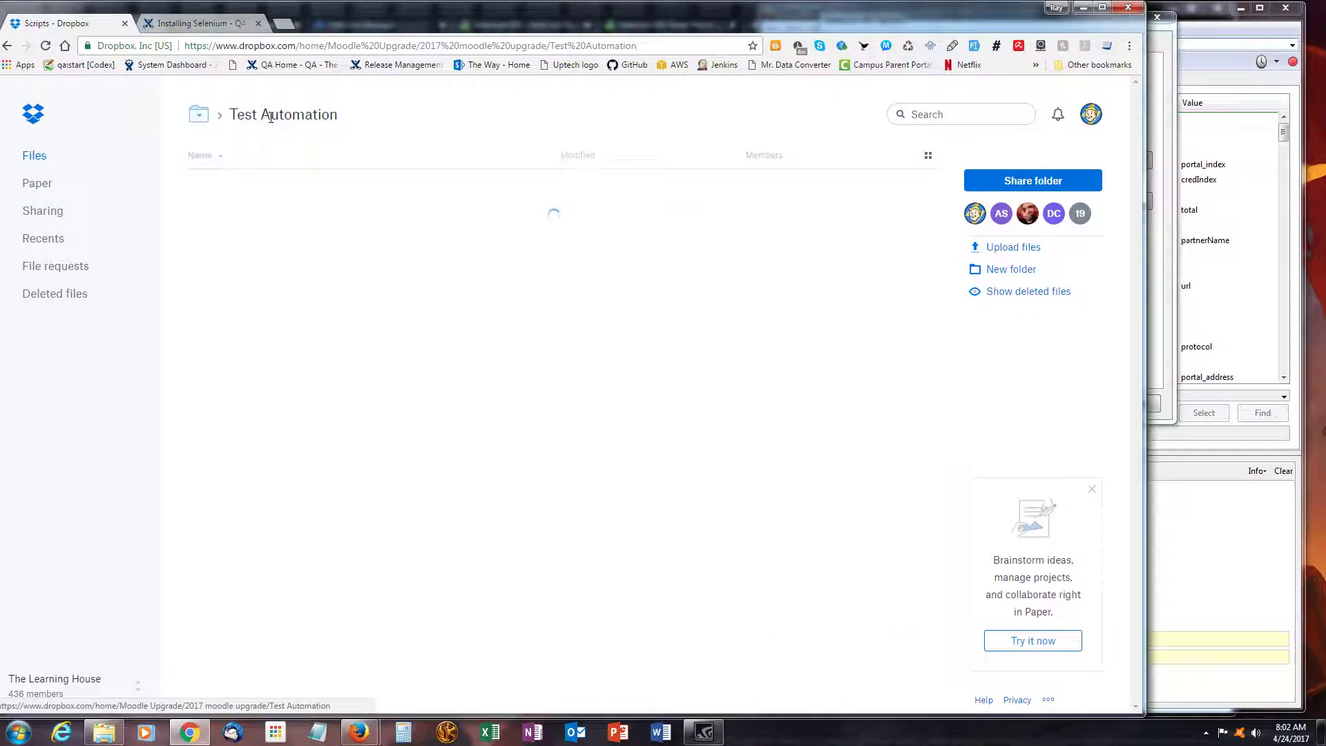
click(261, 201)
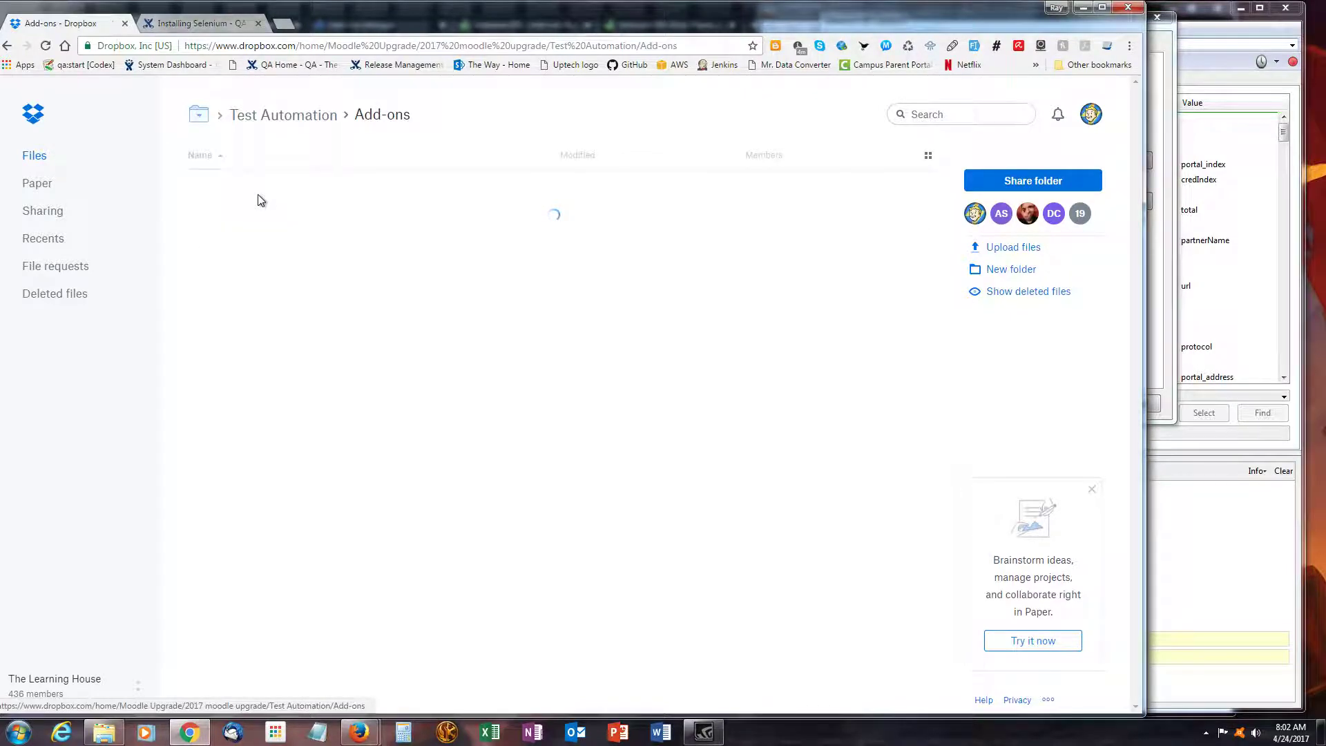
click(1172, 62)
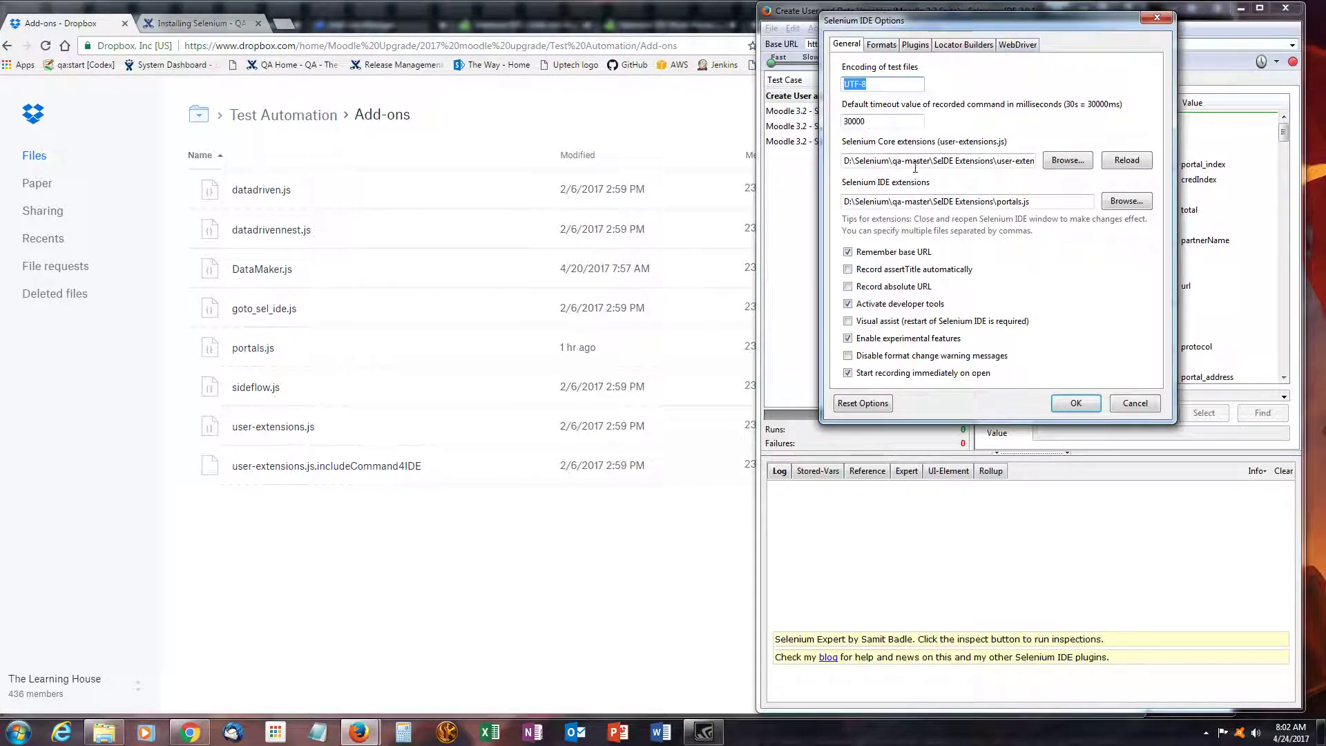
Step: Examine the file paths listed in the Selenium Core extensions setting, starting with user-extensions.js
click(843, 162)
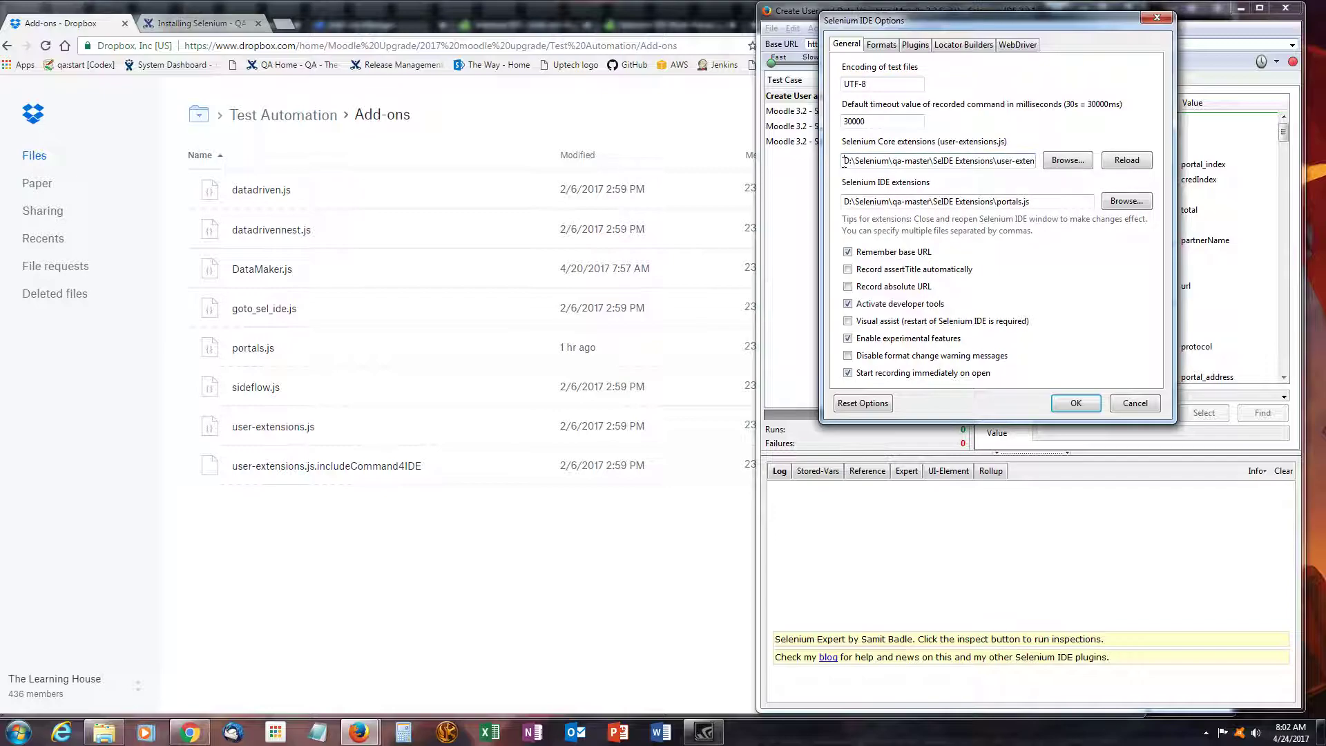
drag(844, 162, 1001, 161)
click(990, 161)
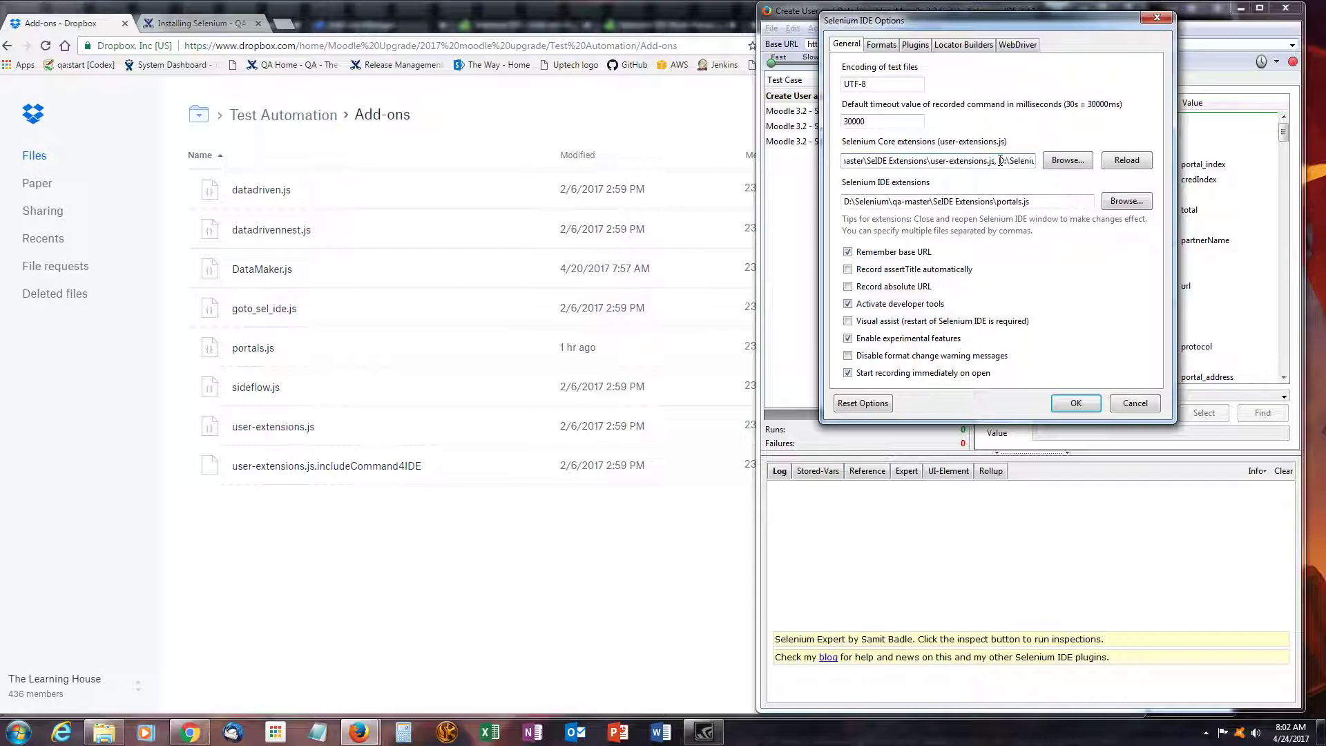
drag(1001, 161, 839, 163)
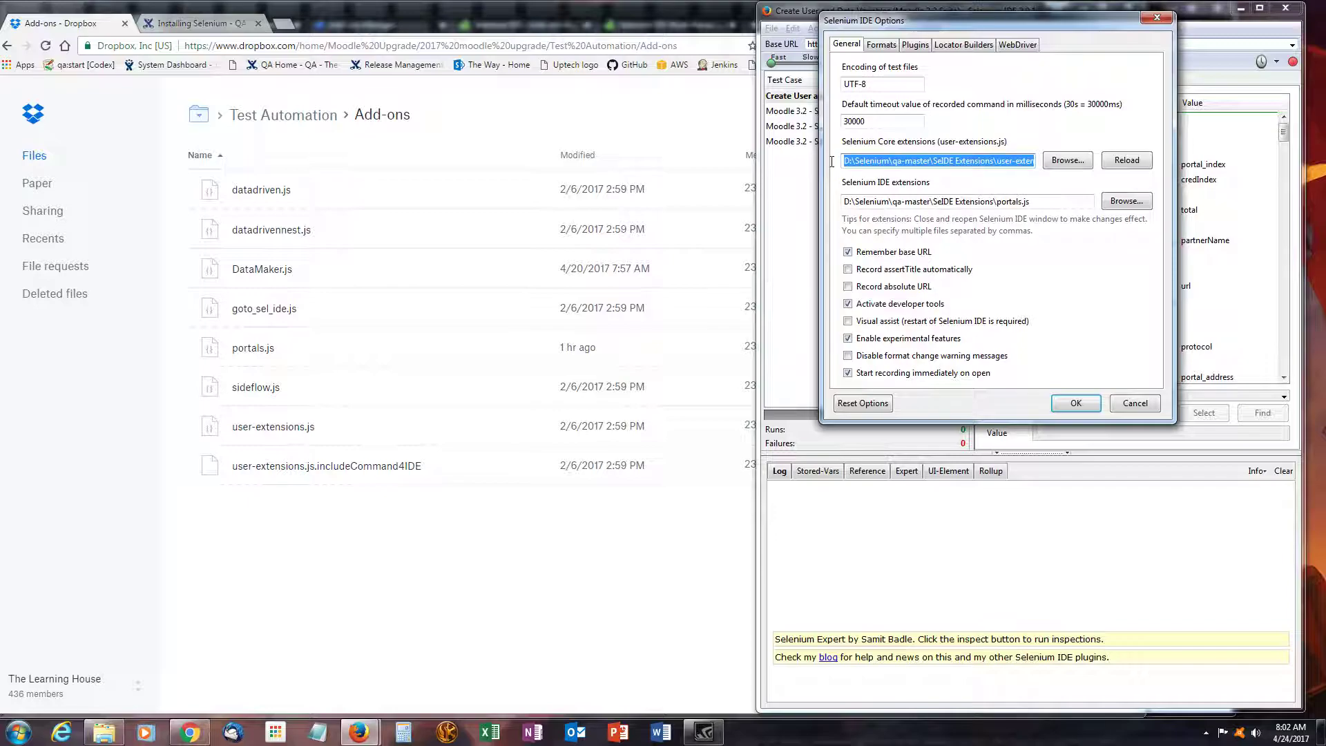
Step: Browse for a core extensions file in the SeIDE Extensions folder under Selenium\qa-master, and leave without choosing one
click(1056, 160)
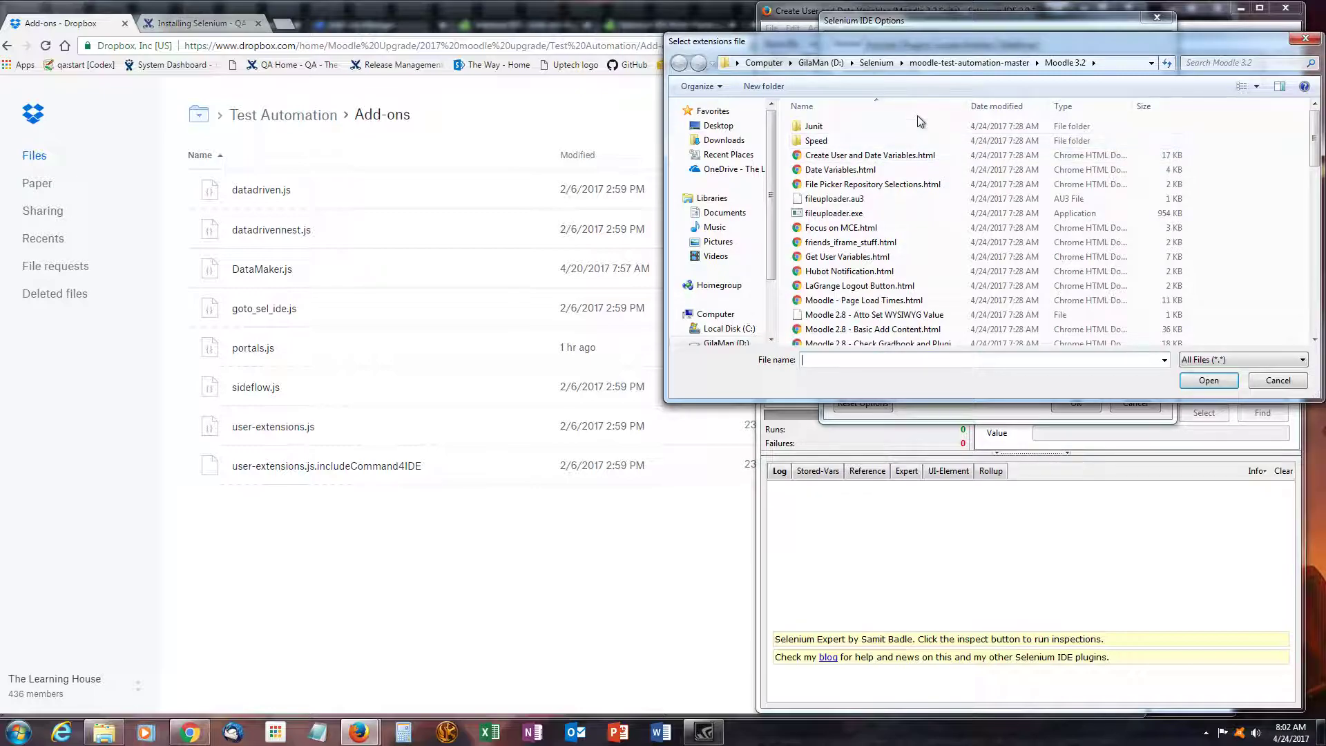
click(877, 63)
double_click(932, 156)
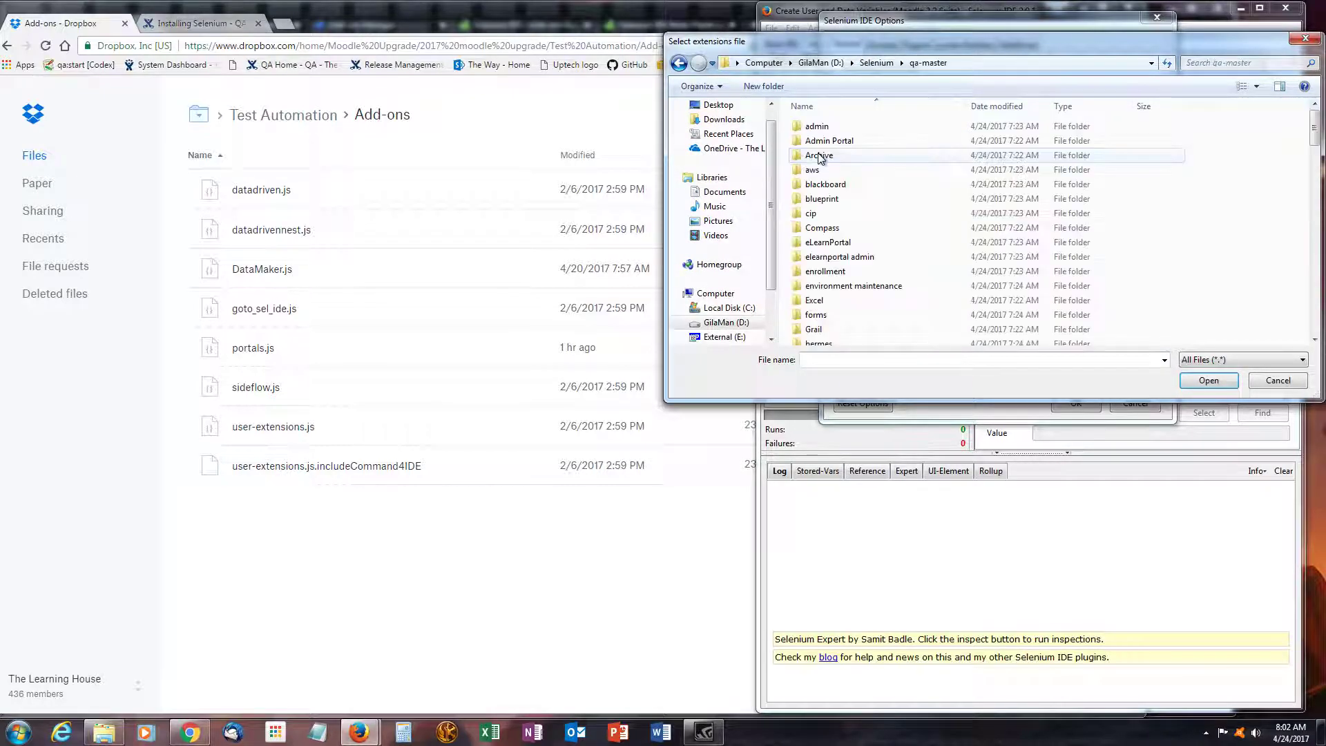
scroll(927, 172, down, 4)
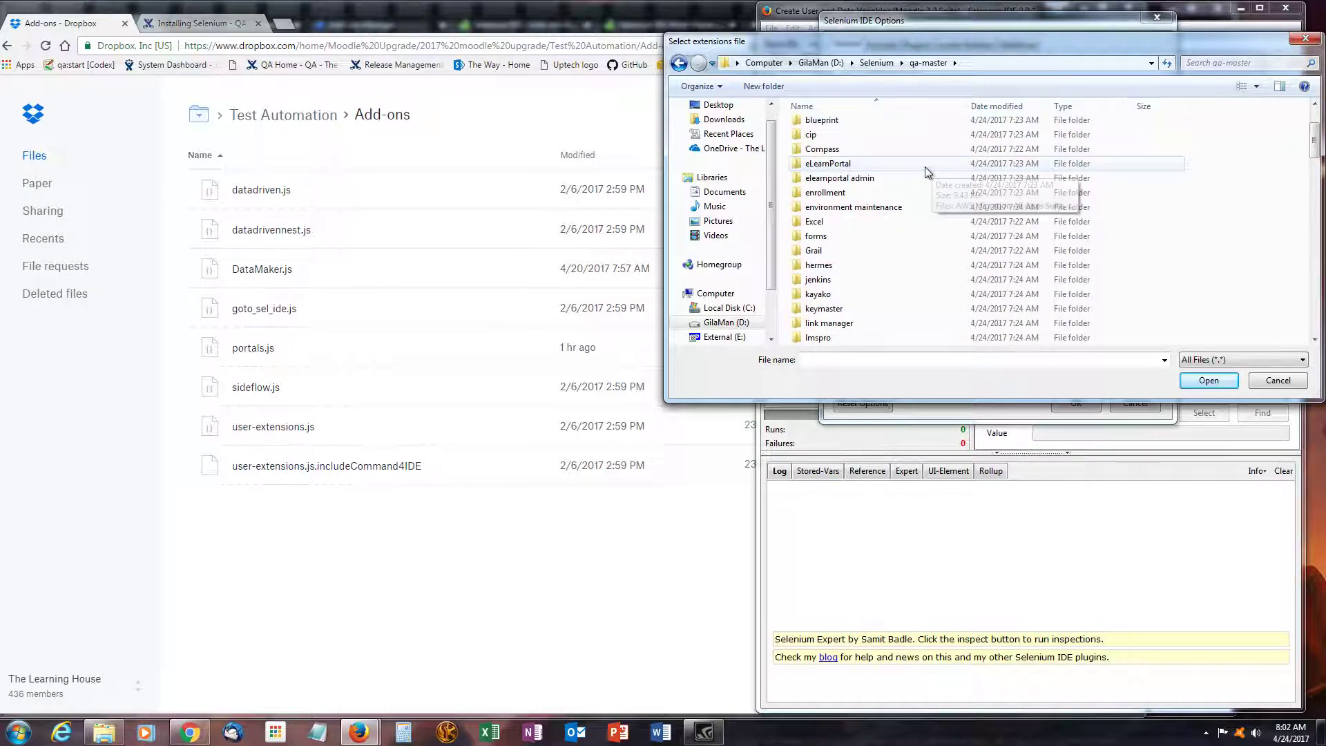
scroll(925, 167, down, 4)
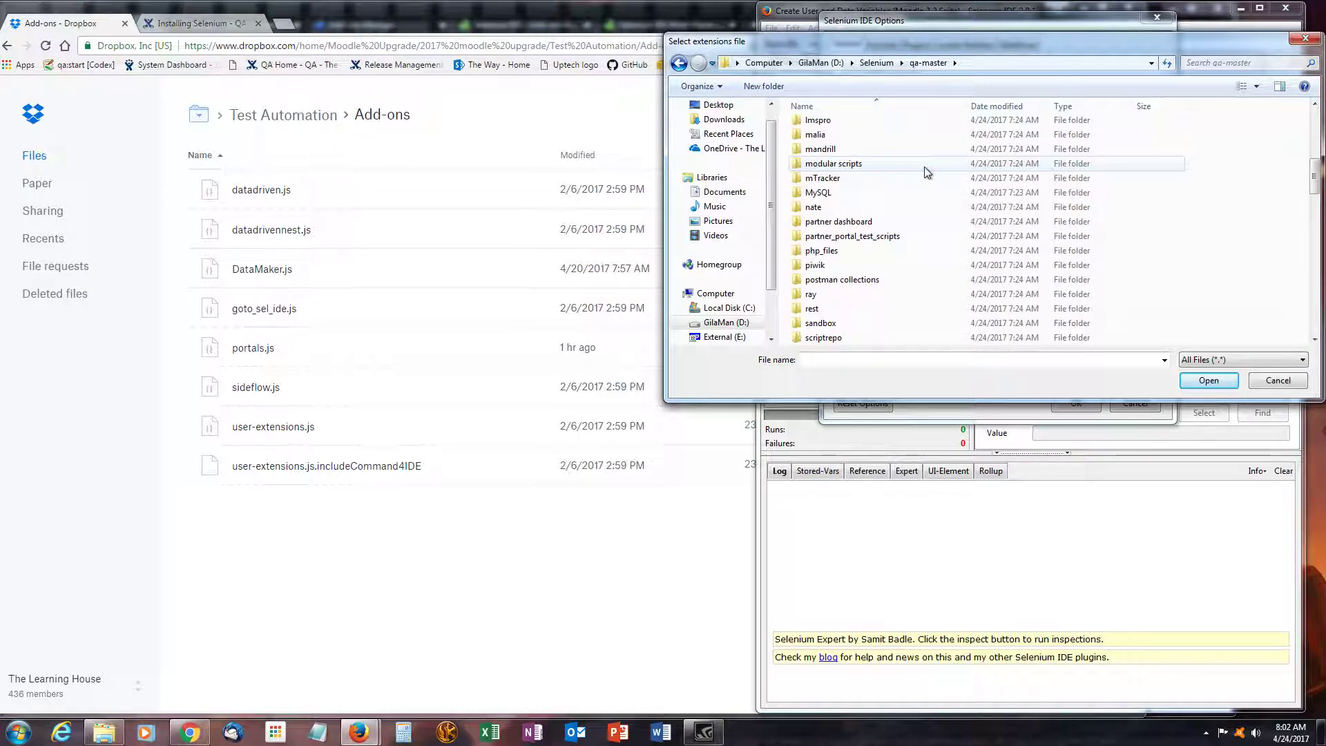
double_click(839, 308)
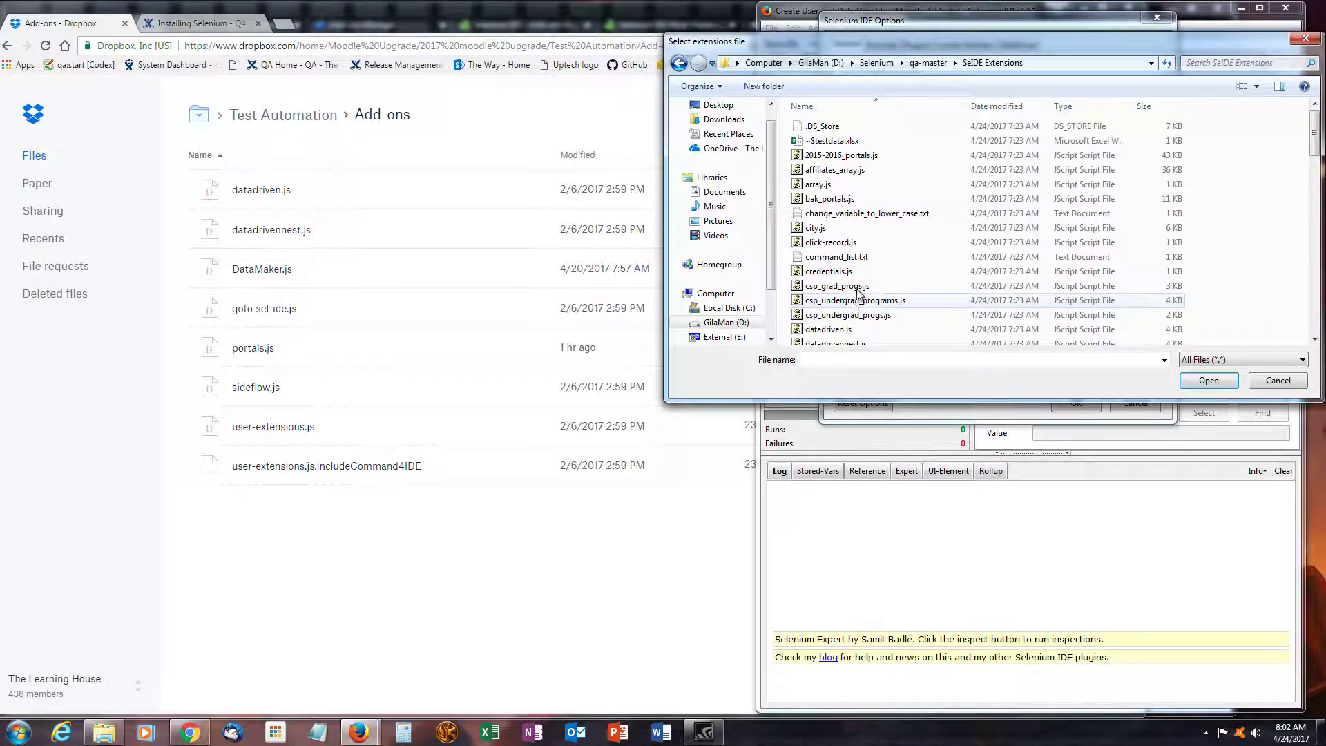
scroll(925, 188, down, 3)
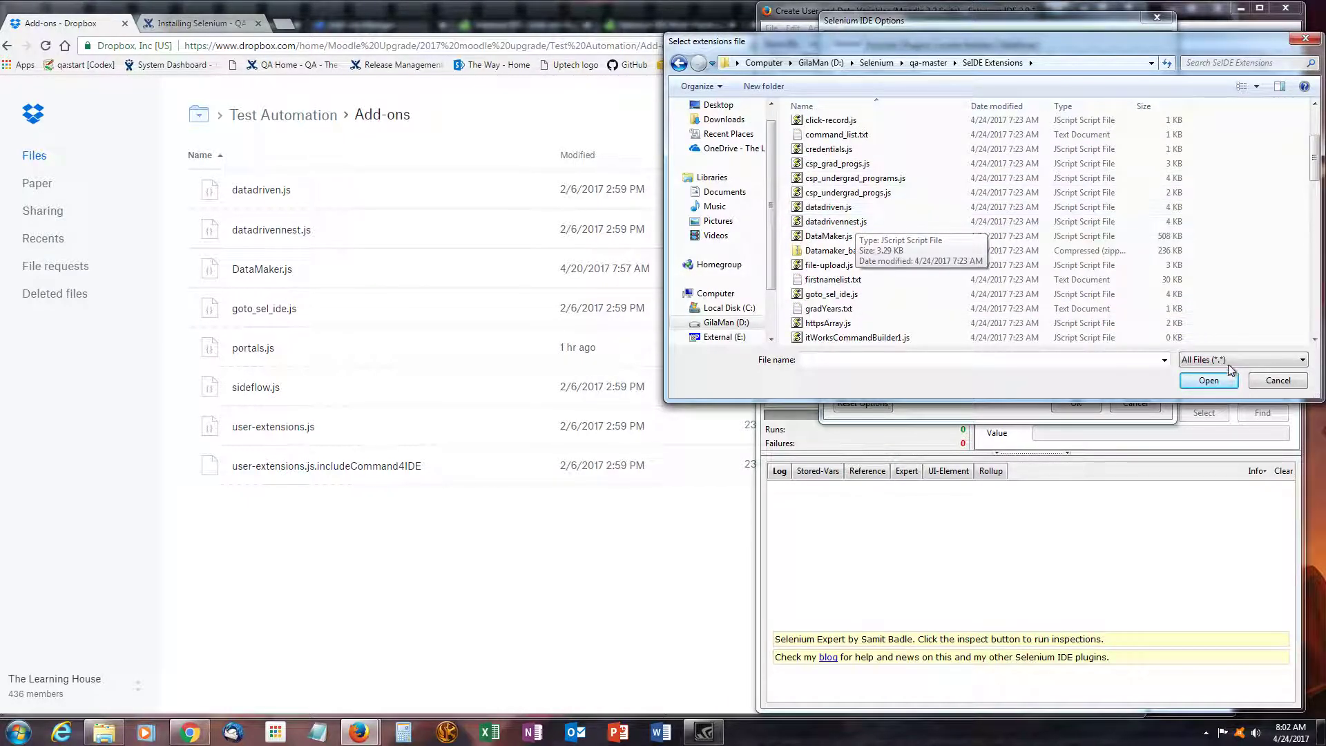
click(1277, 380)
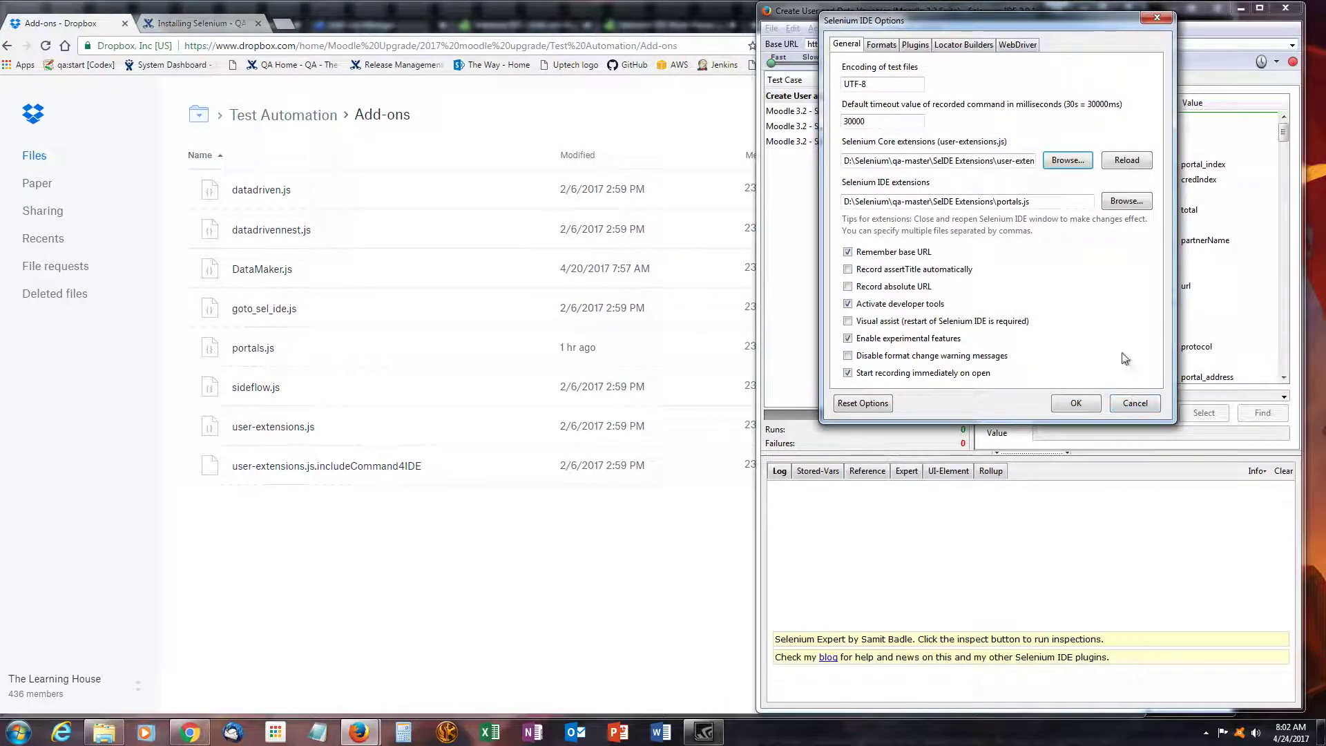
Step: Check the remaining core extension paths, ending with DataMaker.js, and review the required add-on order on the Installing Selenium page in Chrome
drag(1003, 159, 1067, 160)
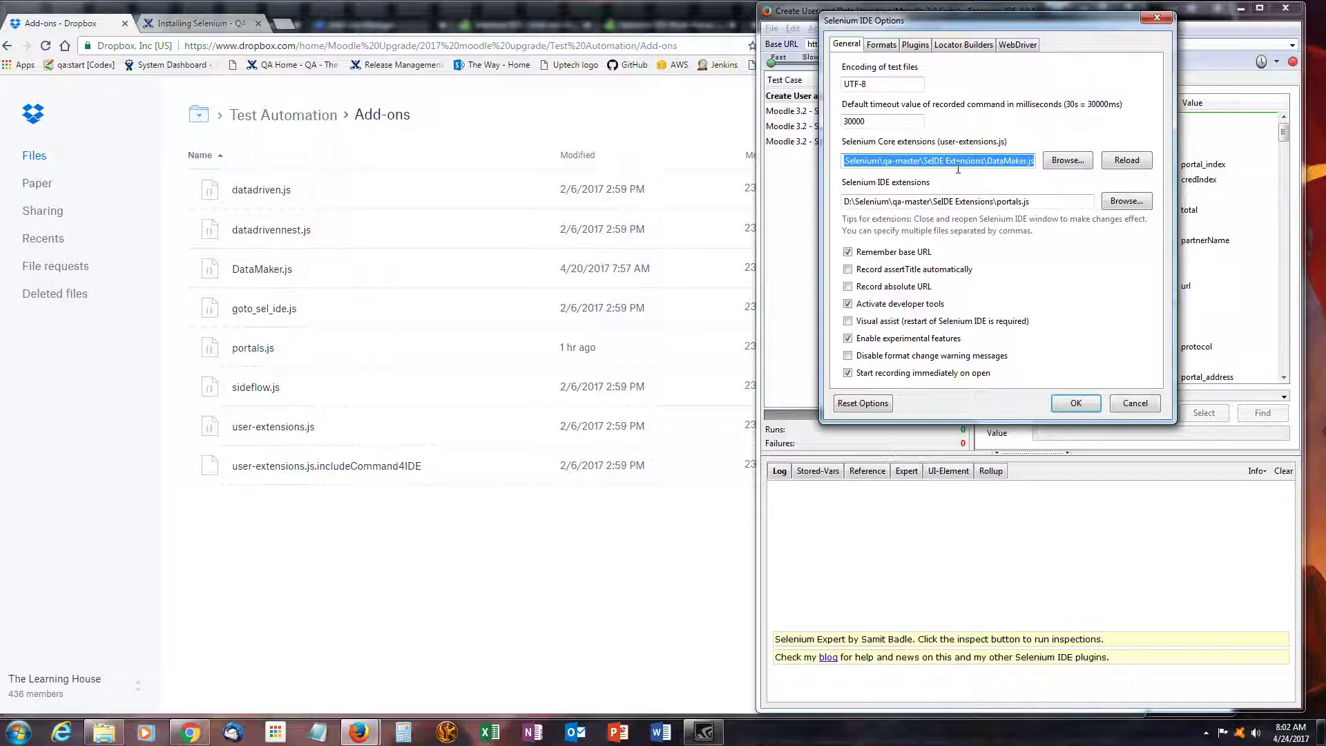
click(189, 732)
click(203, 24)
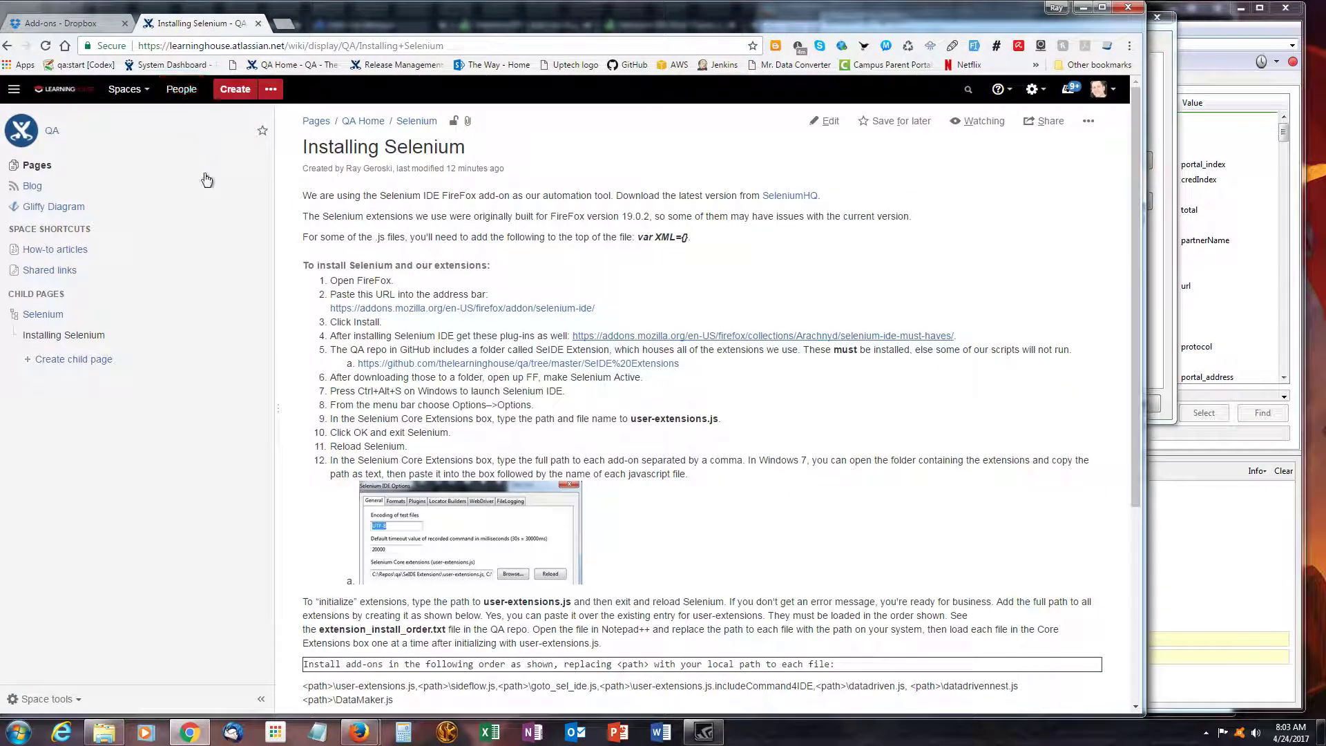
scroll(379, 373, down, 3)
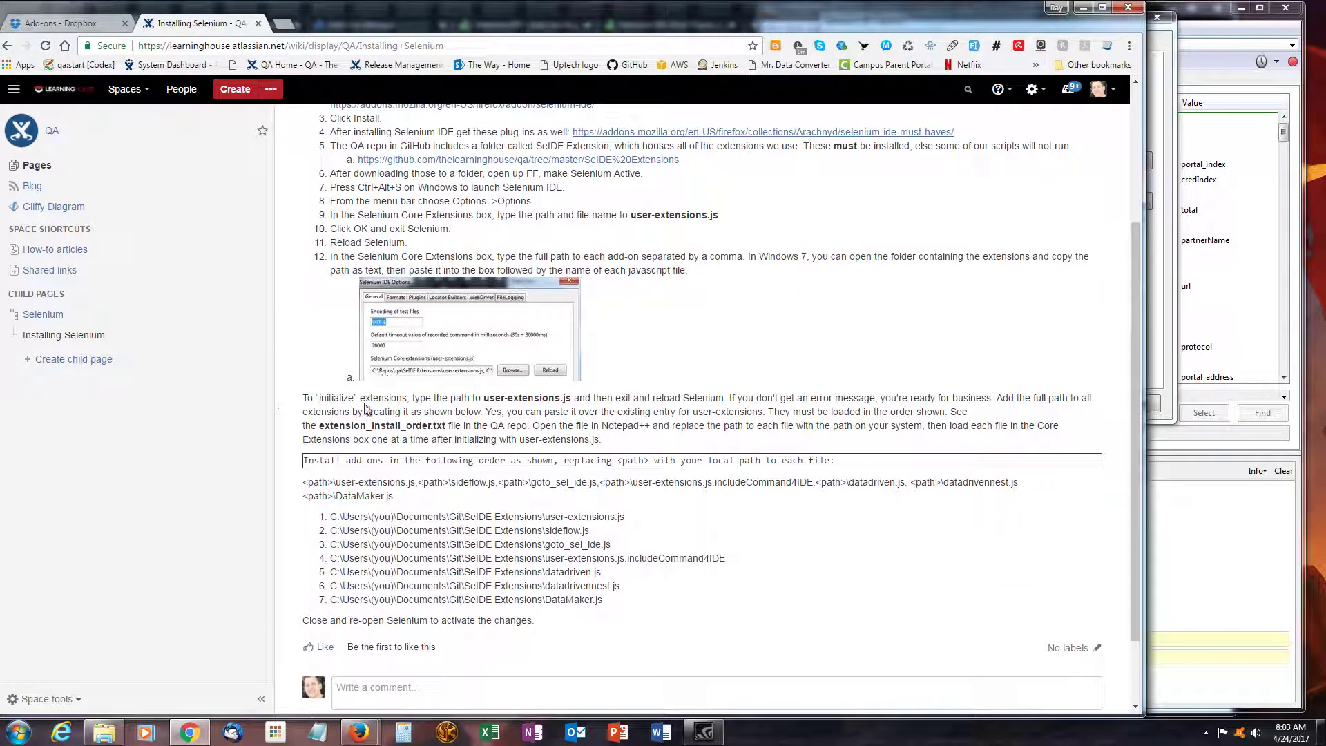
drag(340, 518, 634, 599)
click(579, 569)
scroll(518, 517, down, 2)
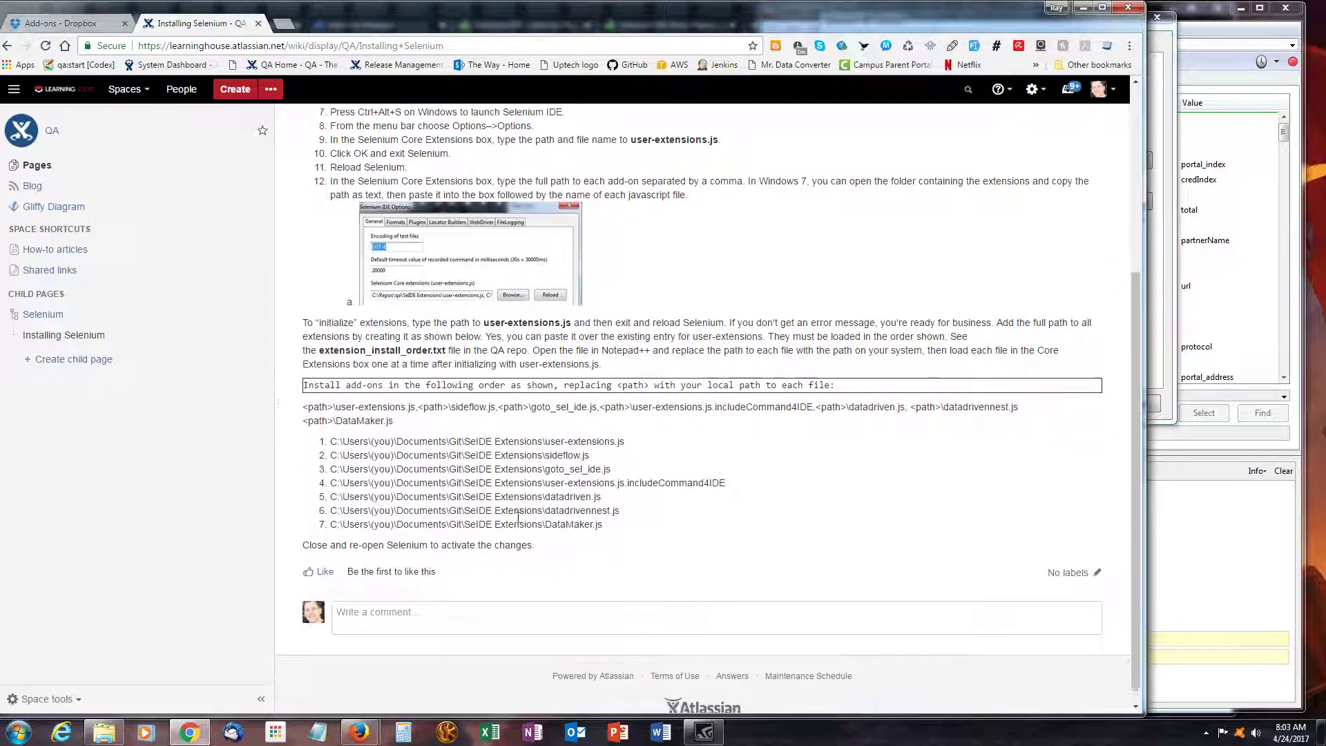
Step: Accept the Selenium IDE options and restart Selenium IDE from Firefox
click(1172, 64)
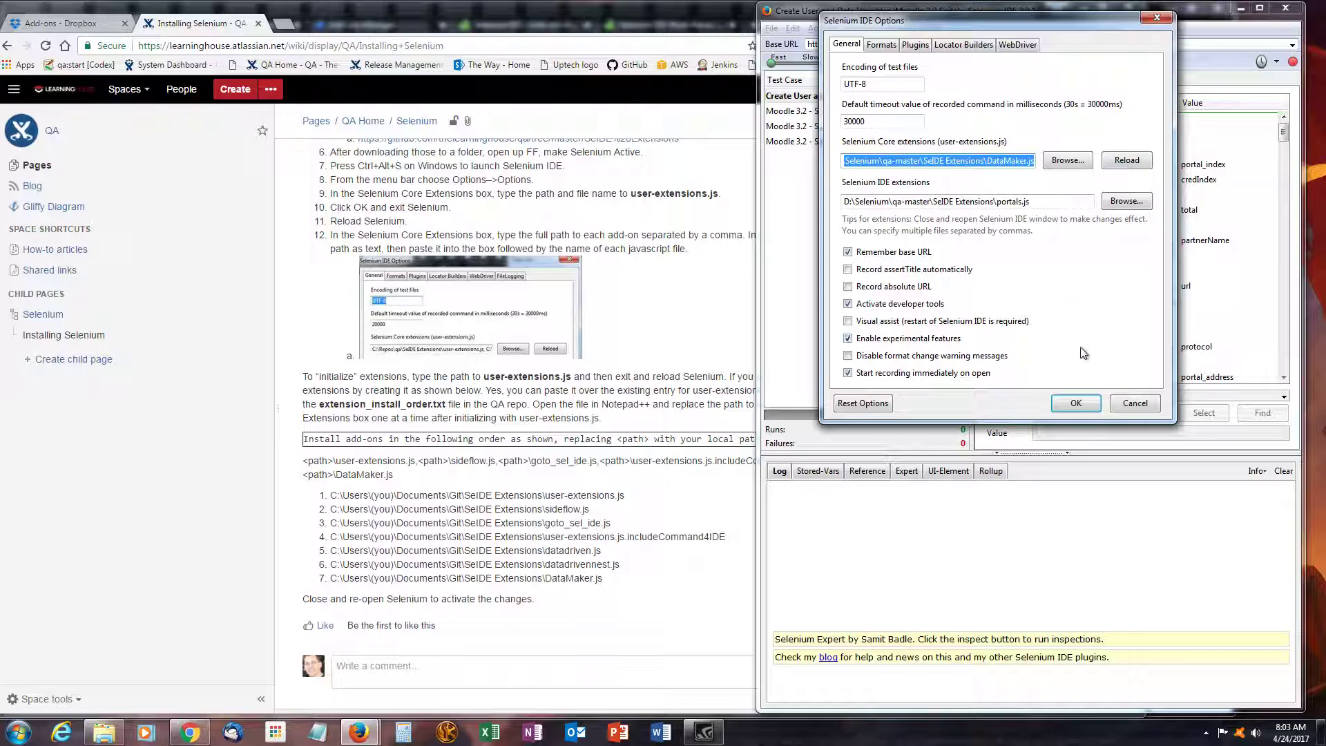
click(1075, 403)
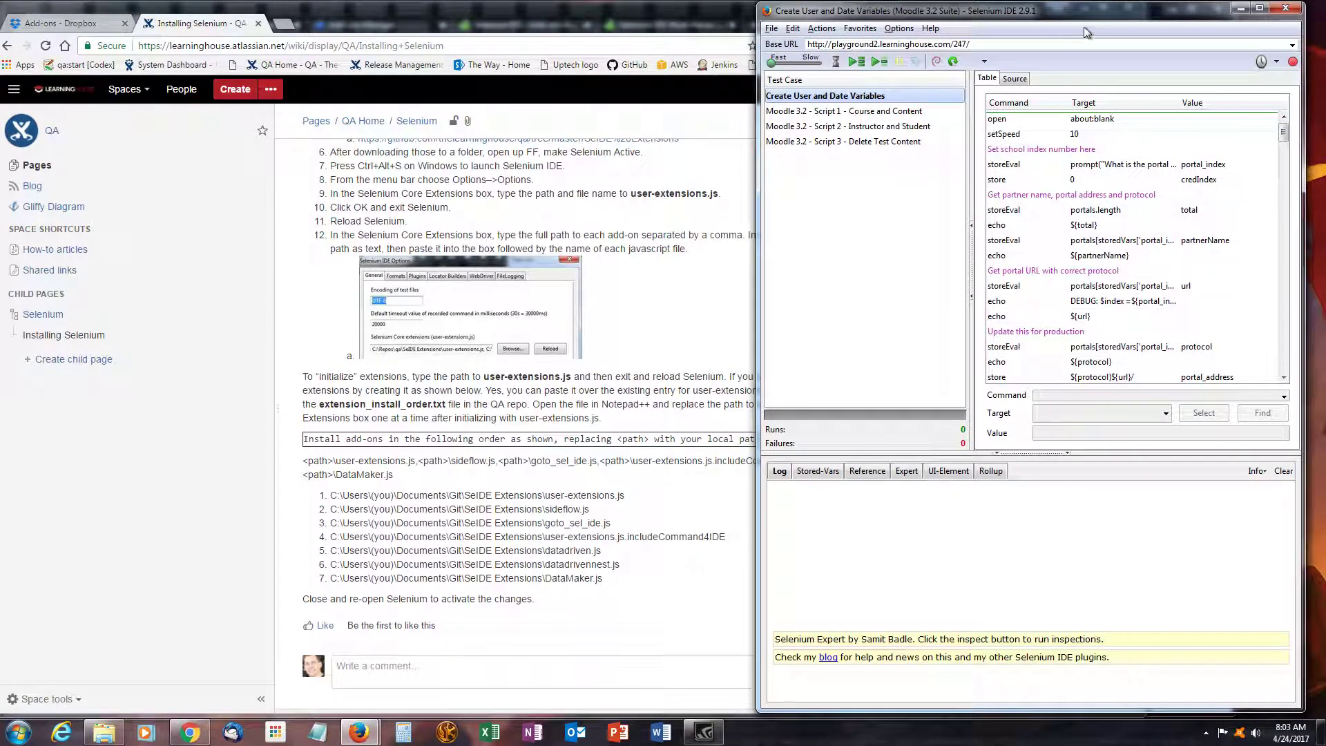
click(1286, 9)
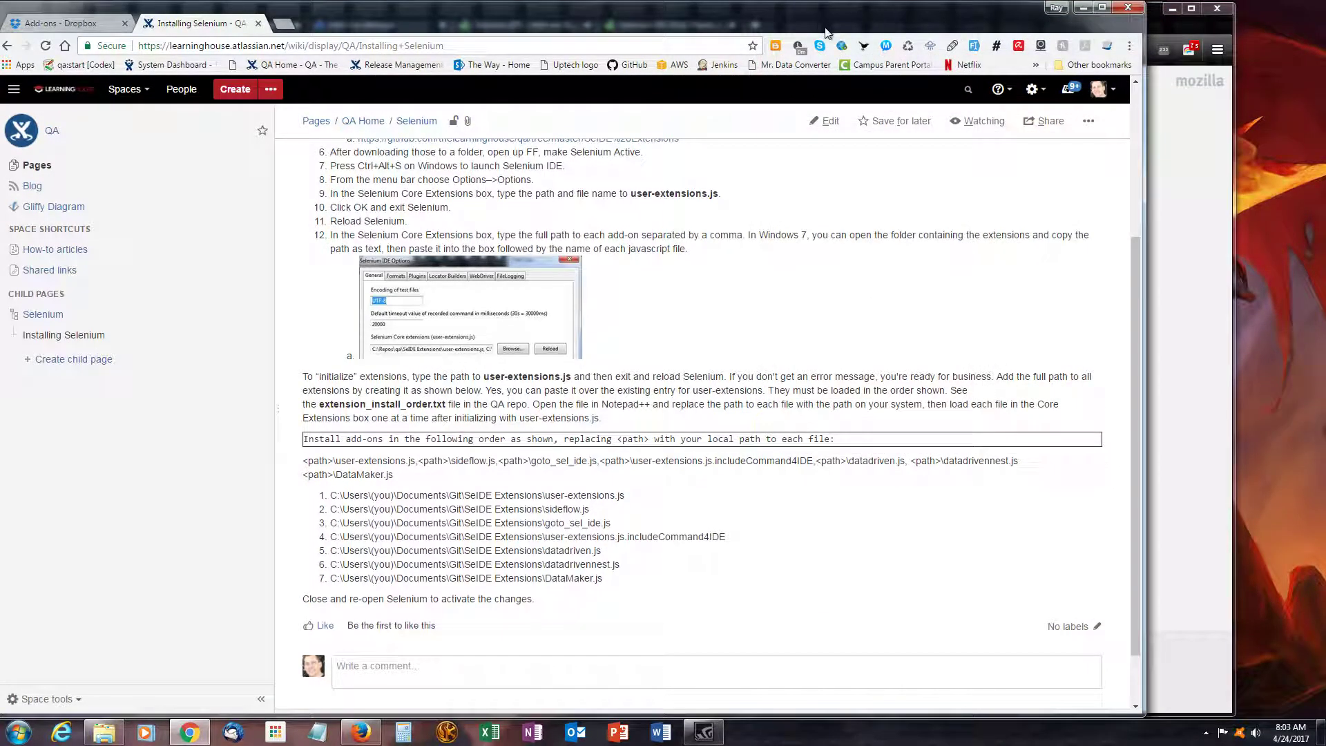
click(1157, 26)
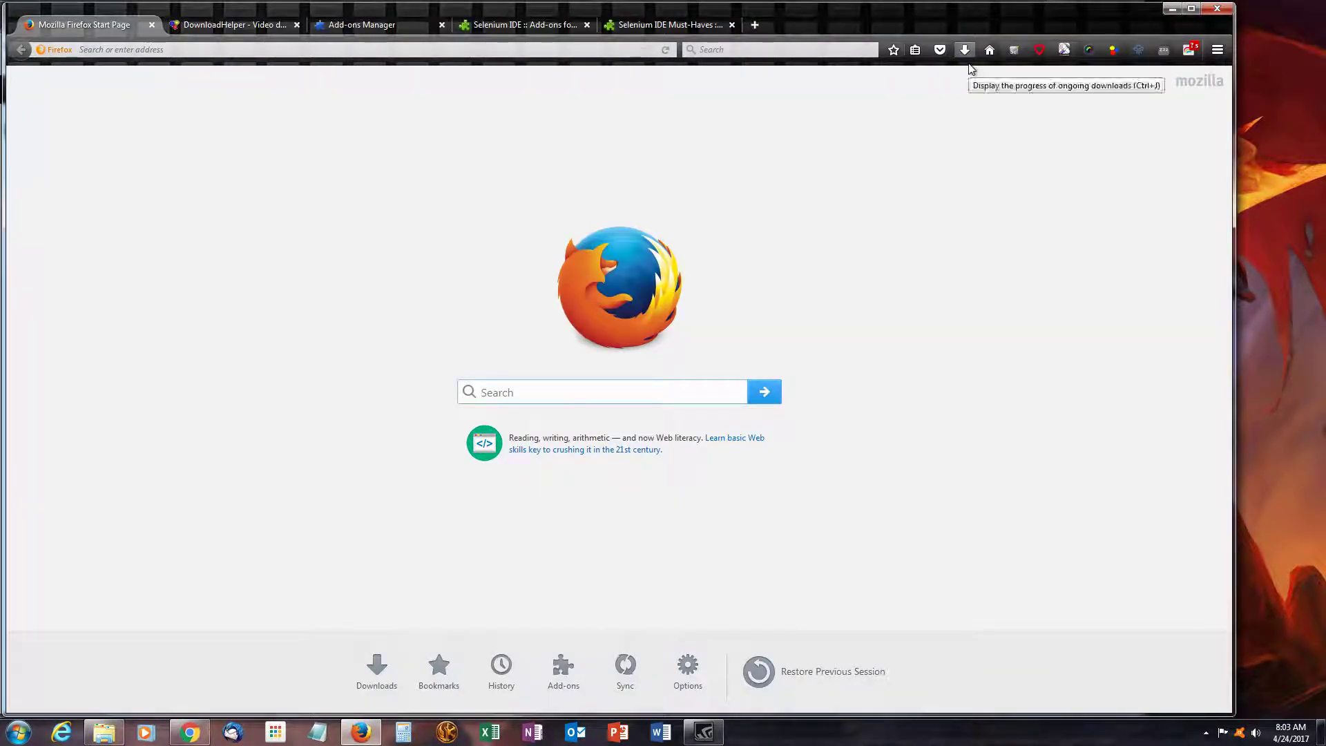
key(ctrl+alt+s)
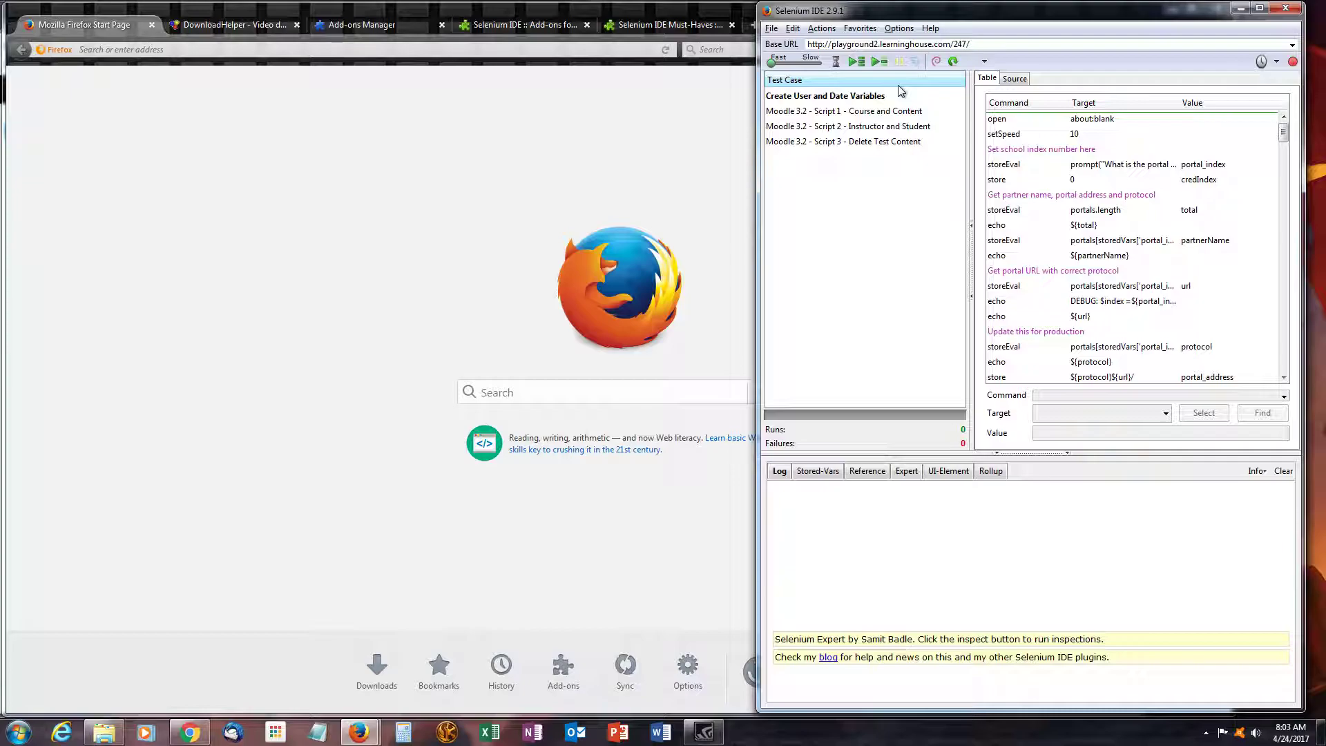
Step: Reopen the Selenium IDE options and review the full list of Selenium Core extension paths
click(898, 29)
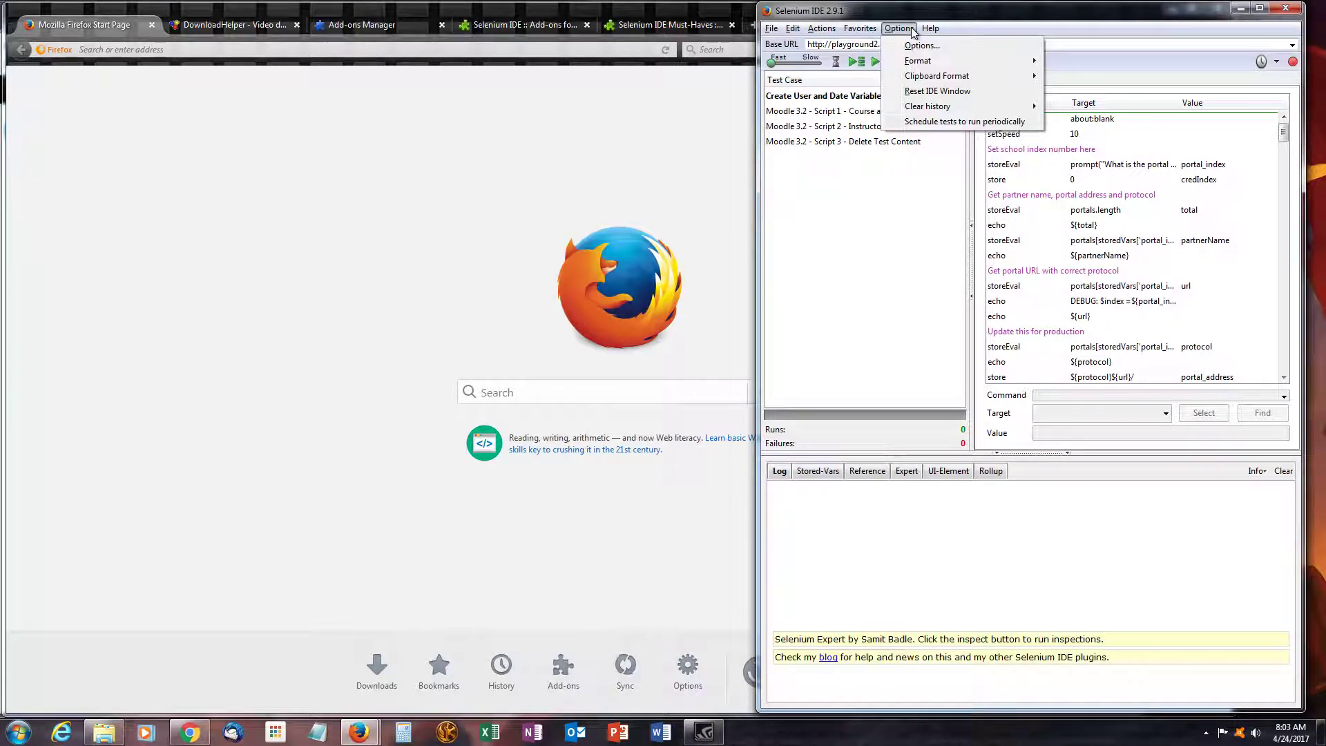
click(913, 46)
drag(224, 20, 898, 48)
drag(861, 177, 703, 177)
click(870, 178)
click(719, 177)
triple_click(719, 178)
click(874, 177)
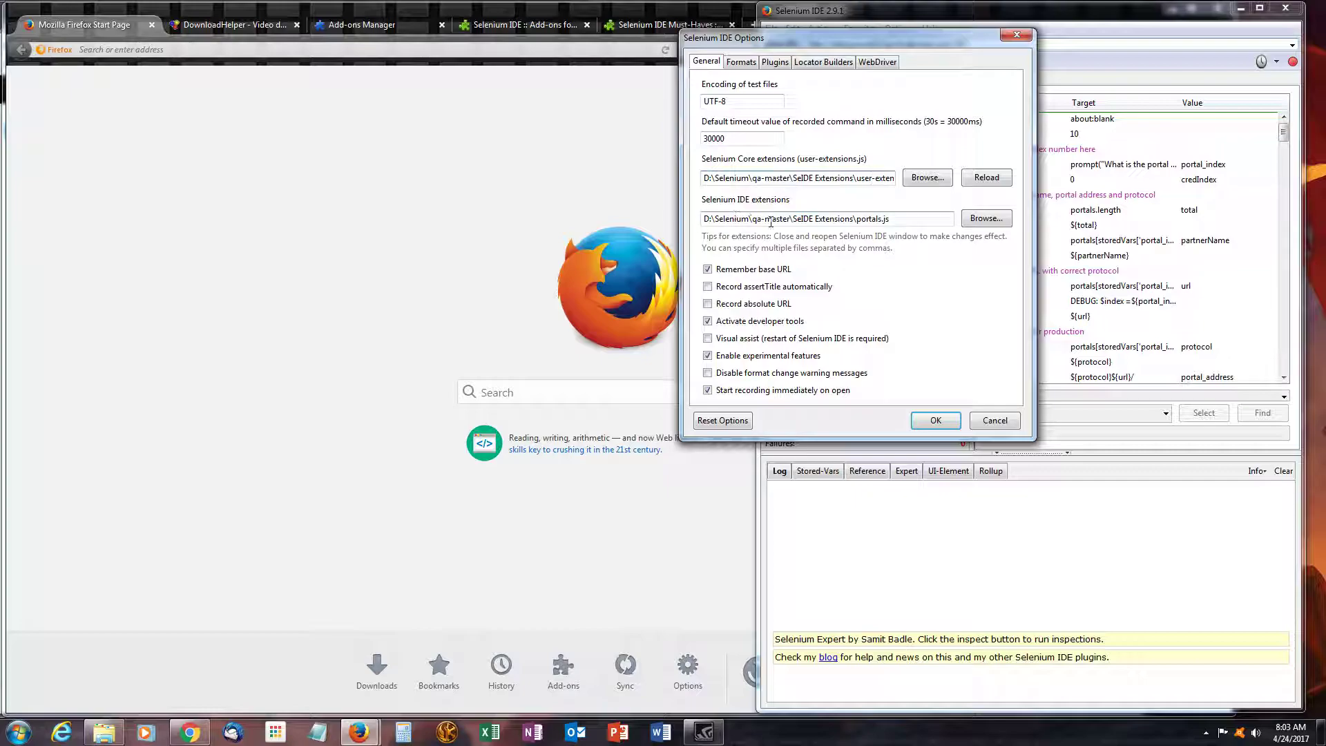
Step: Add portals.js from the SeIDE Extensions folder under Selenium\qa-master to the Selenium IDE extensions
click(986, 218)
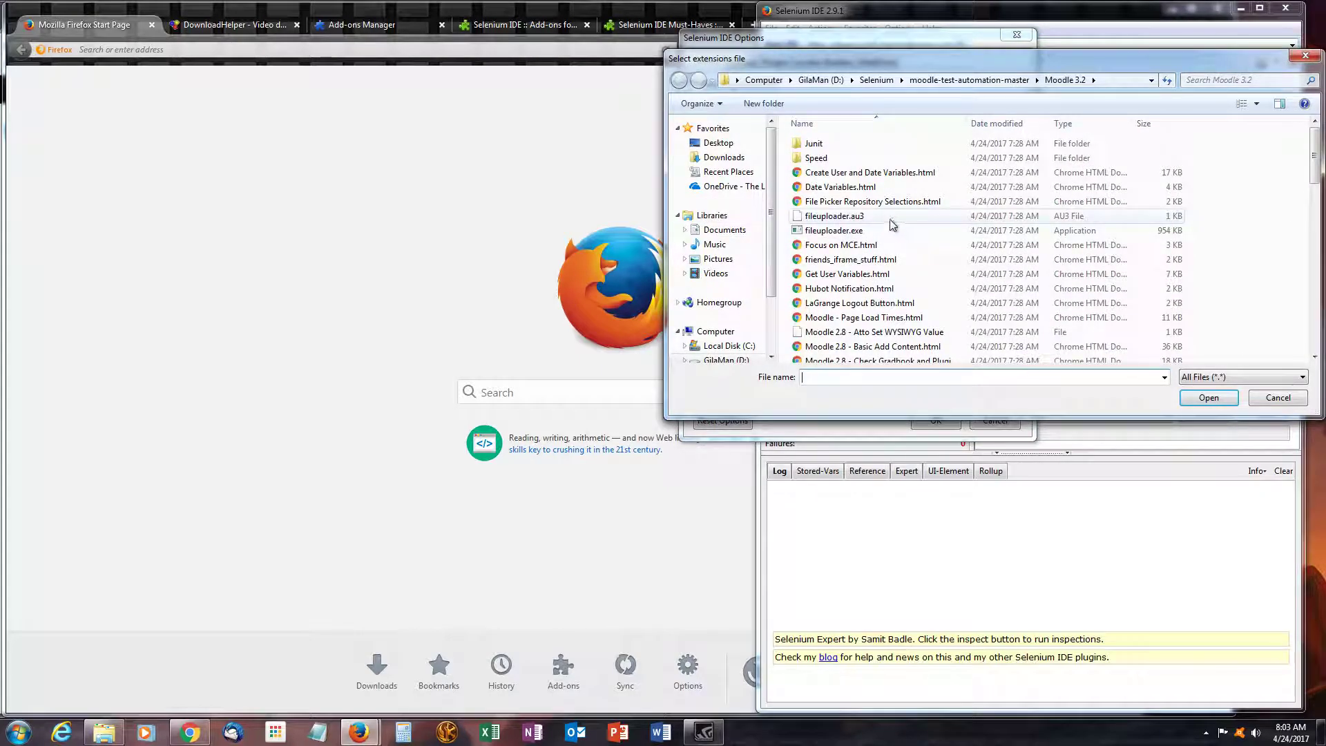
click(877, 80)
double_click(828, 176)
scroll(854, 202, down, 5)
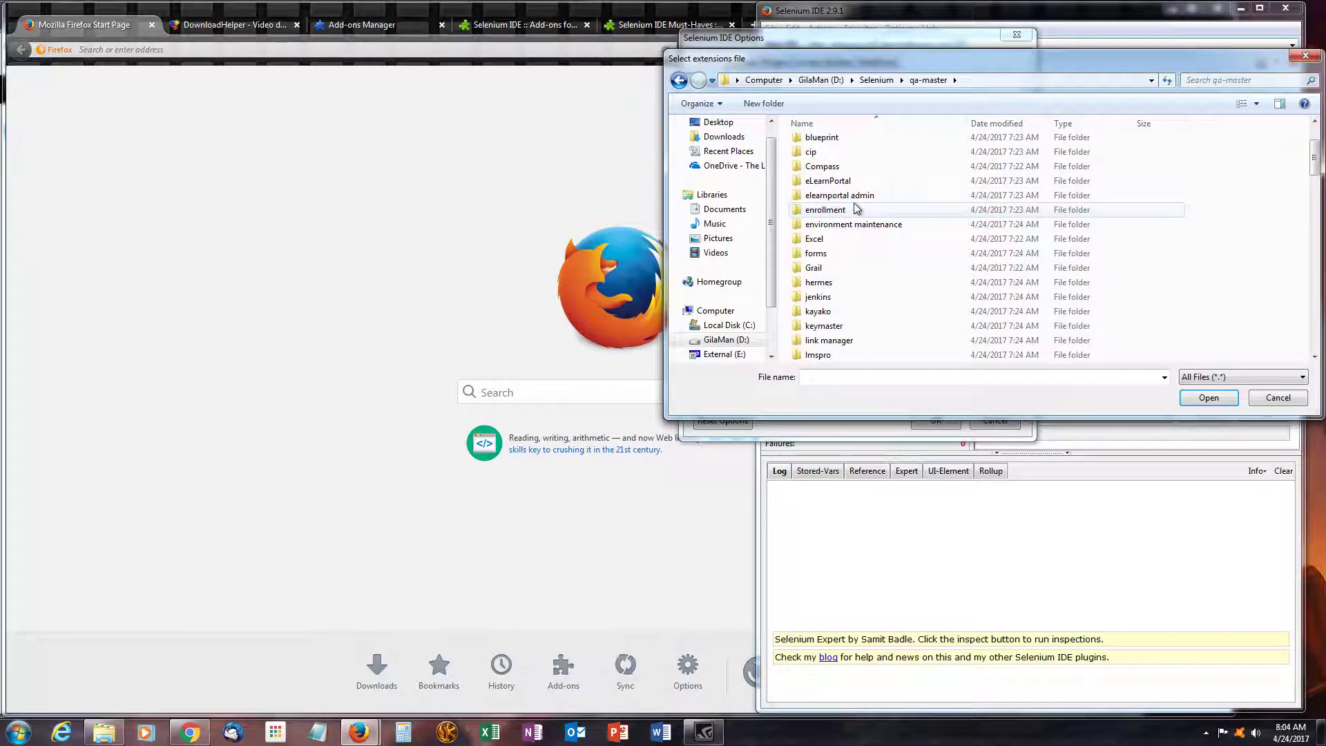
scroll(854, 206, down, 1)
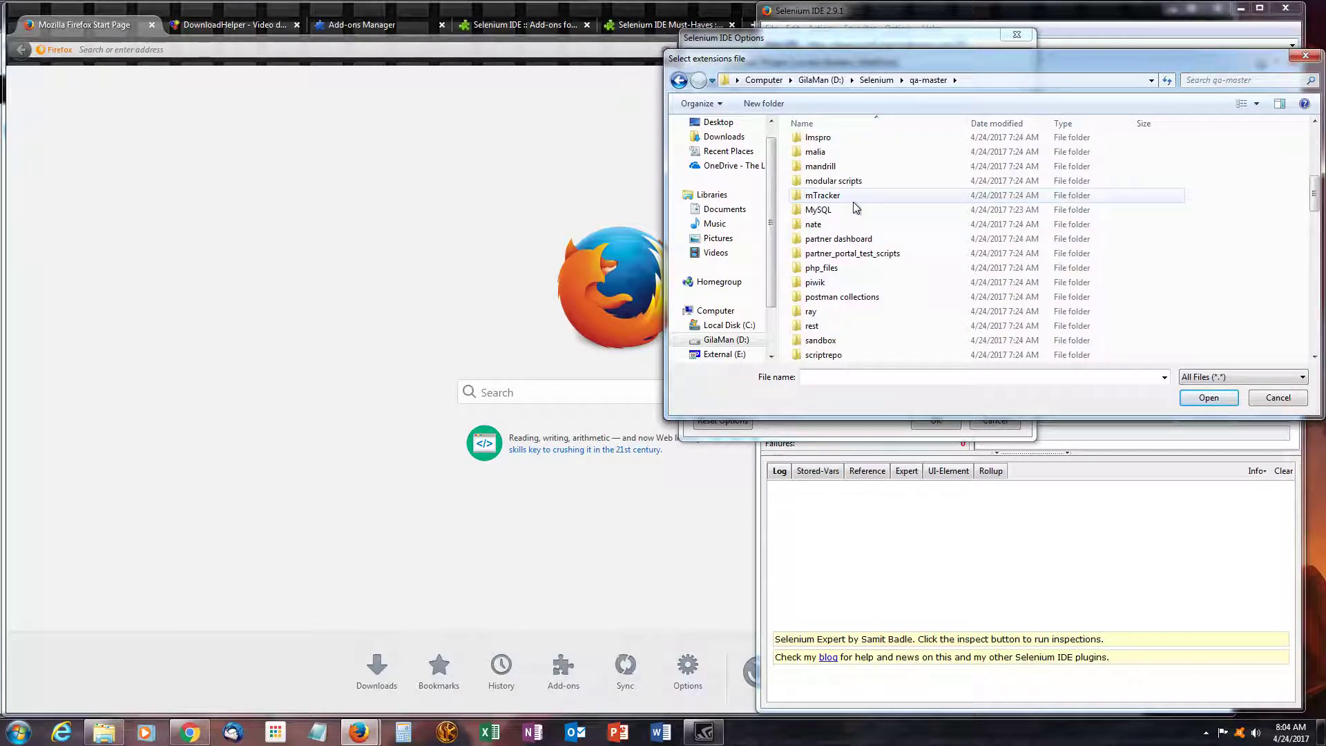
scroll(852, 201, down, 4)
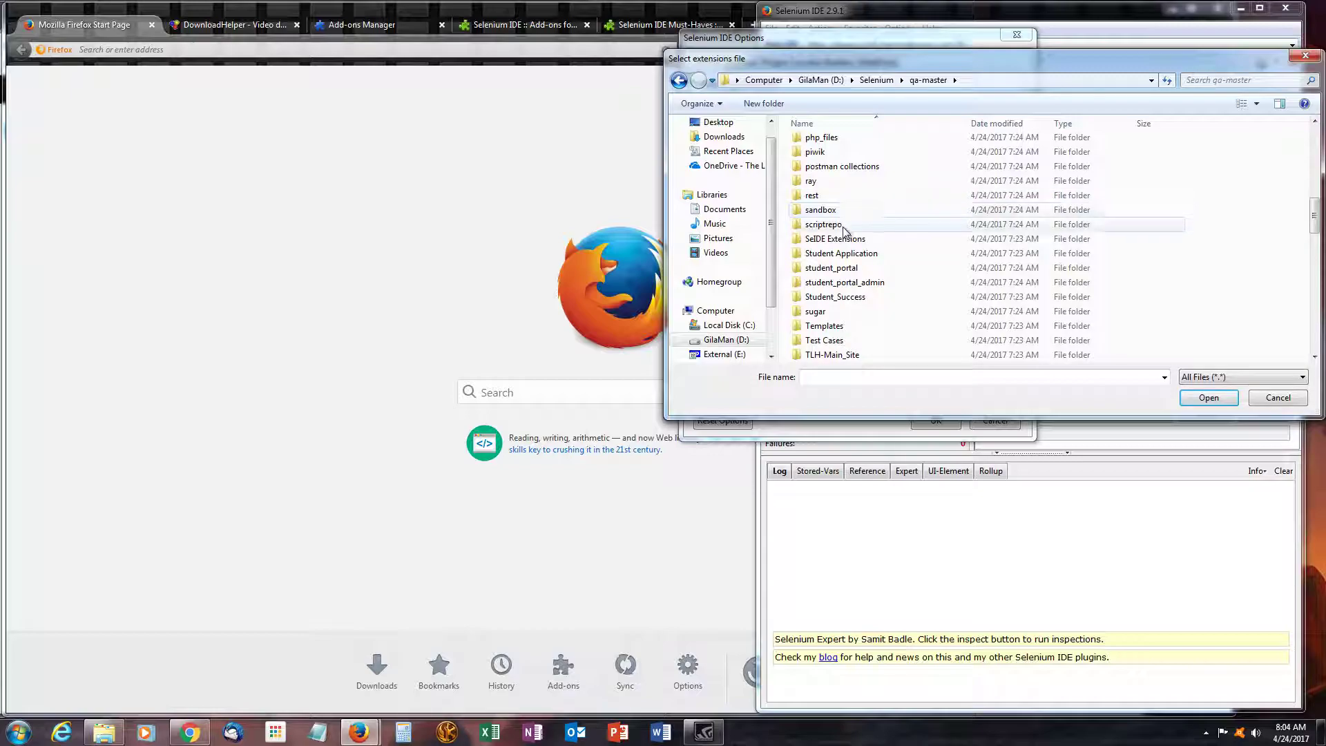
scroll(848, 232, down, 1)
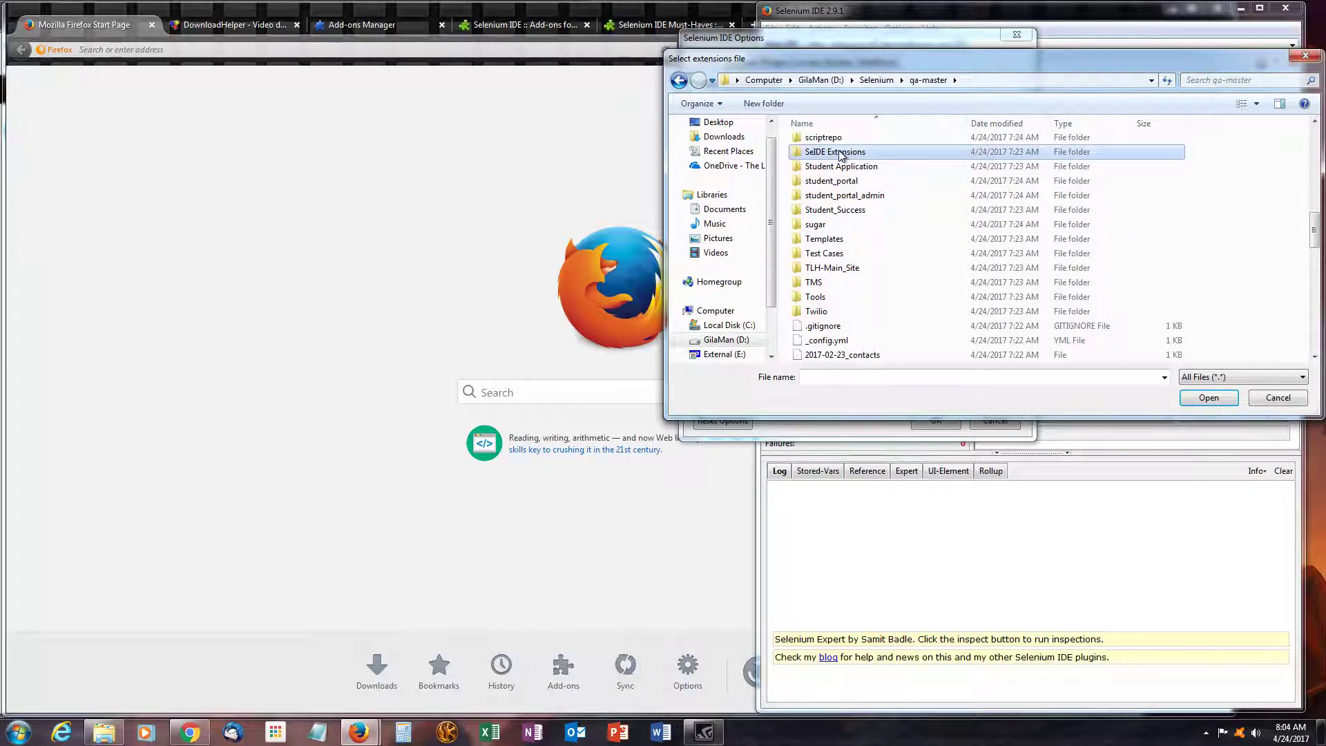
double_click(871, 152)
scroll(877, 207, down, 4)
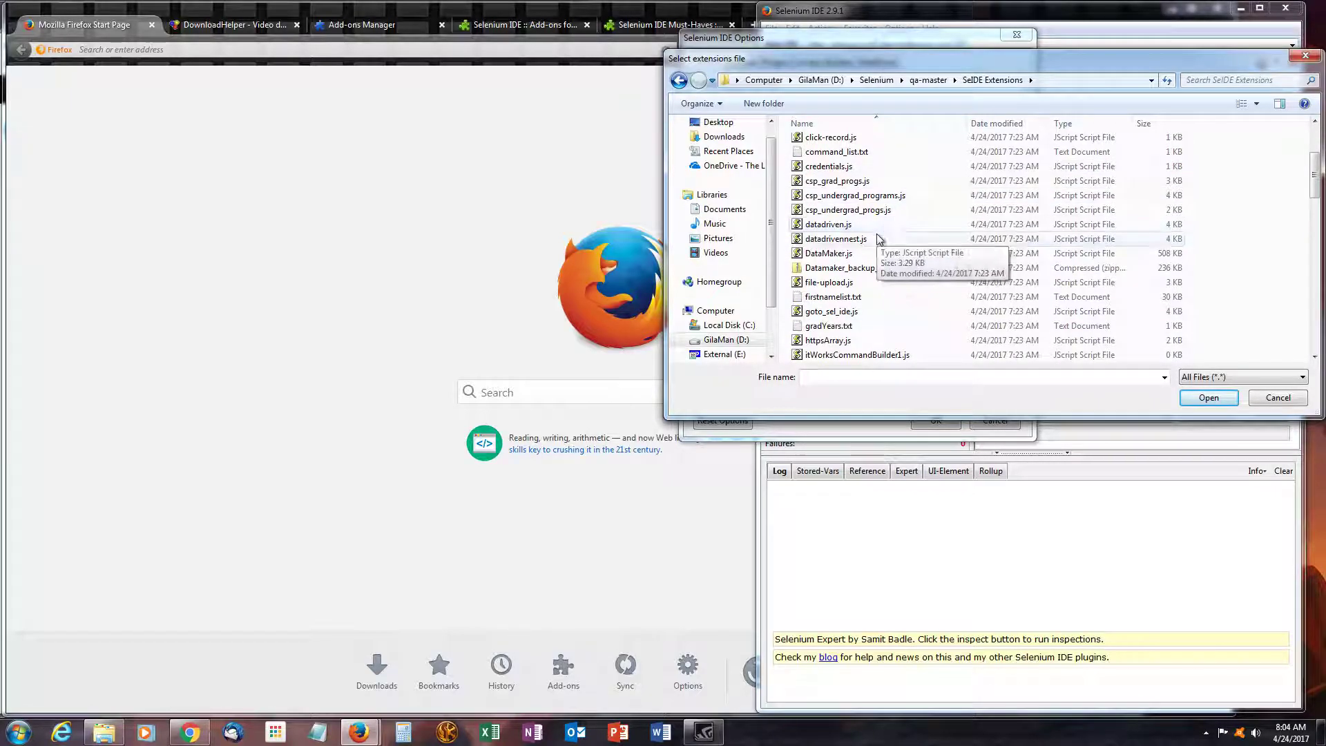
click(1005, 124)
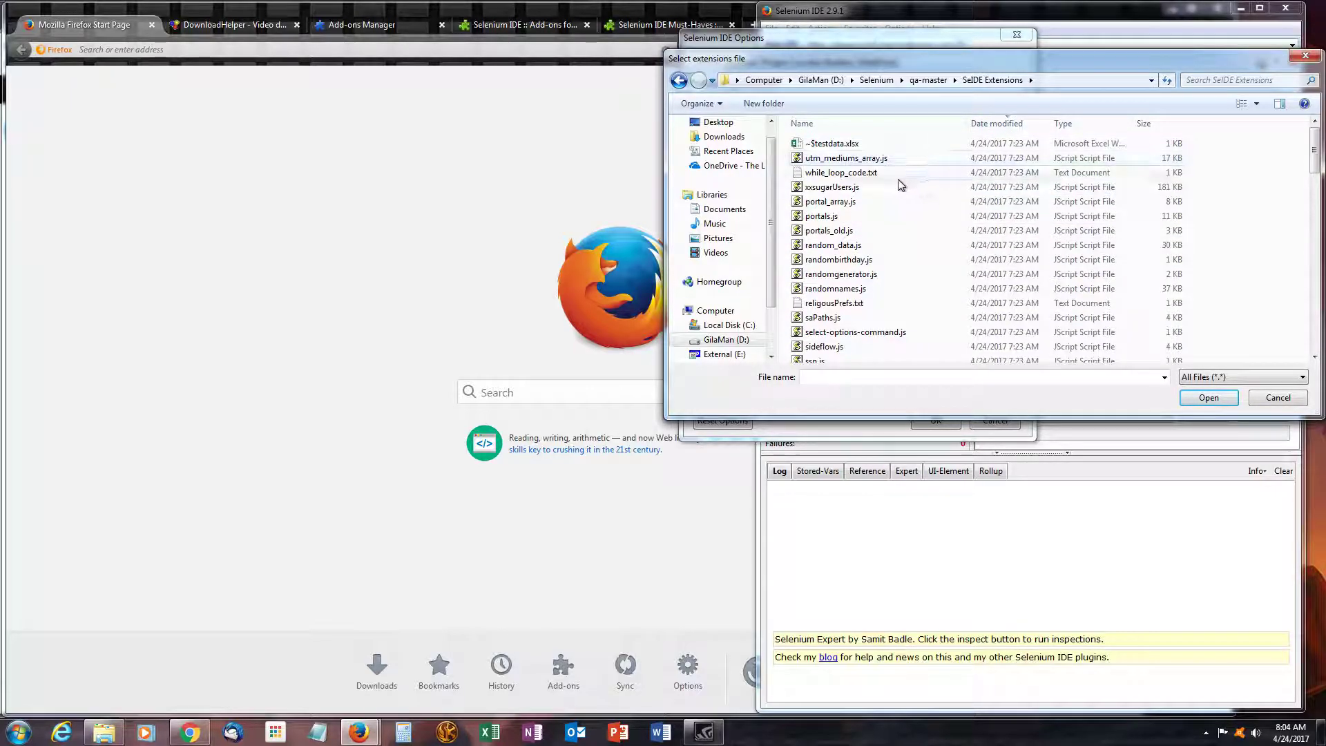
click(825, 218)
double_click(826, 218)
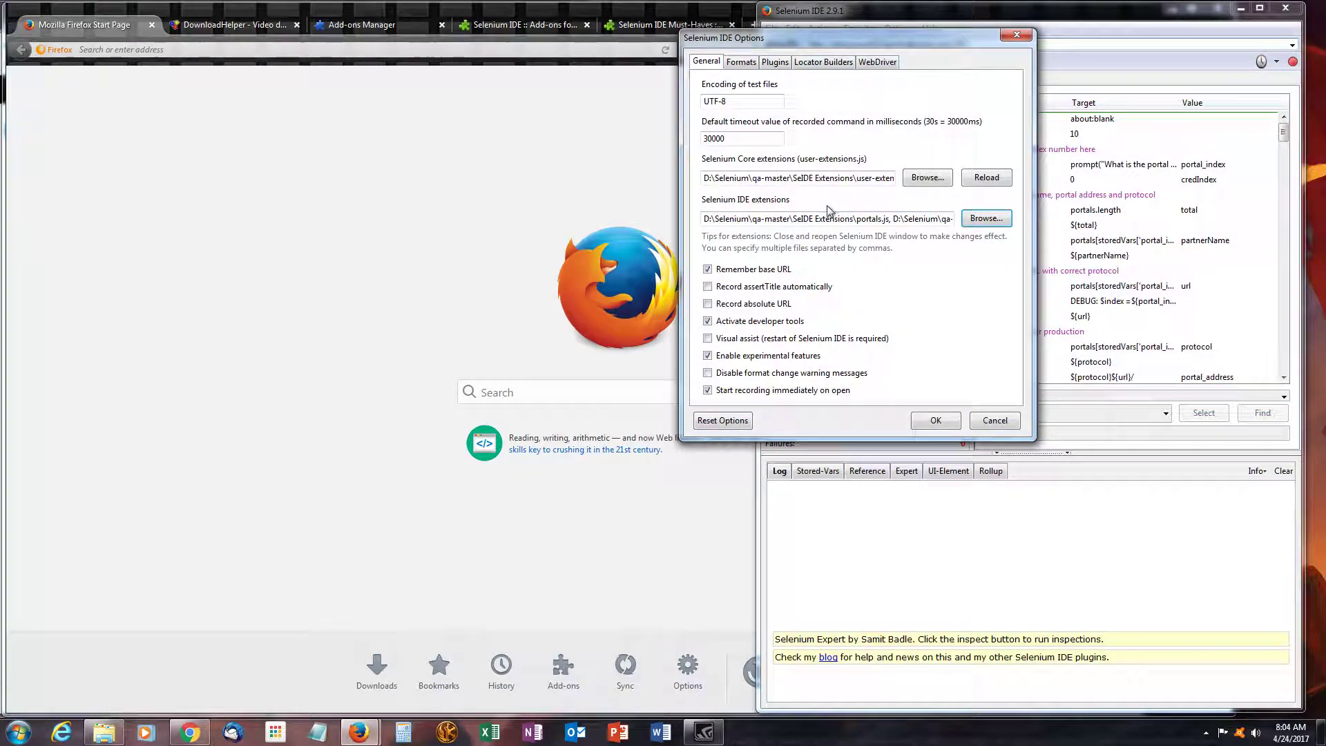
Step: Remove the duplicate portals.js path from the Selenium IDE extensions and accept the options
drag(893, 220, 1003, 222)
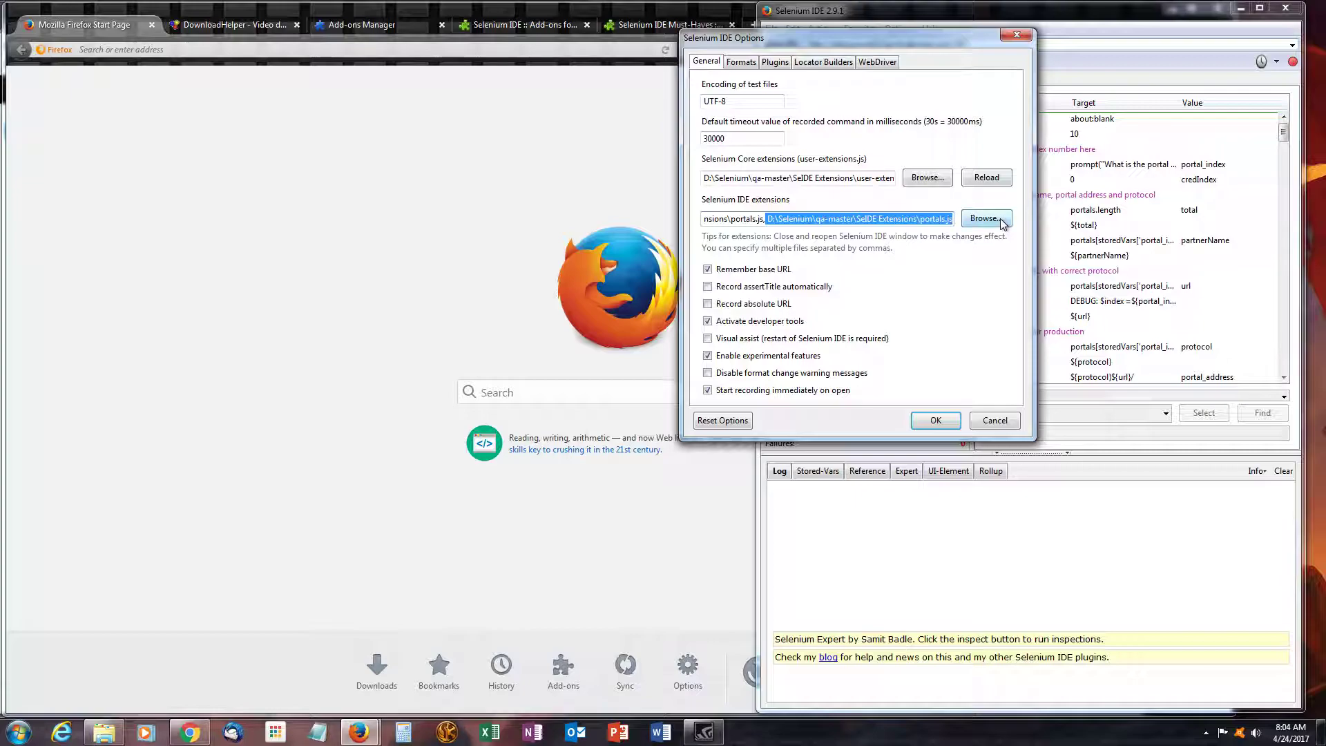
key(Delete)
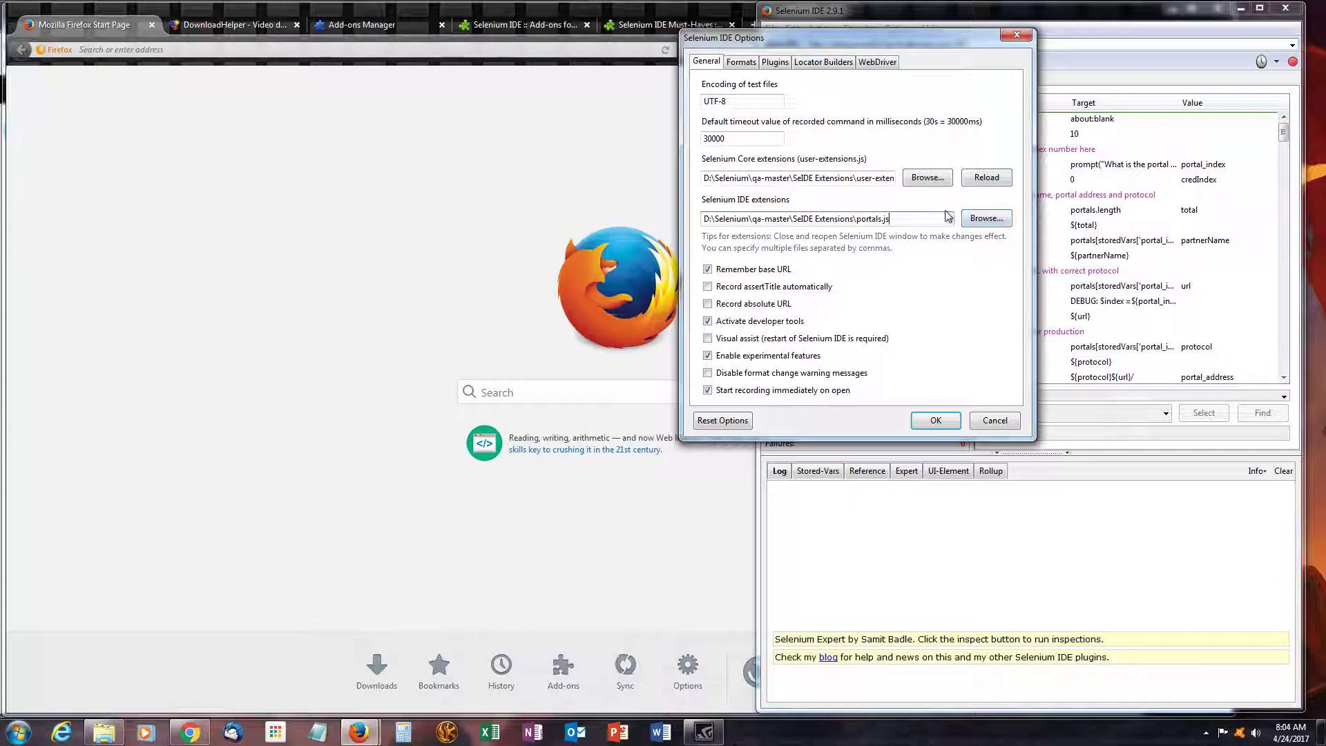
click(938, 420)
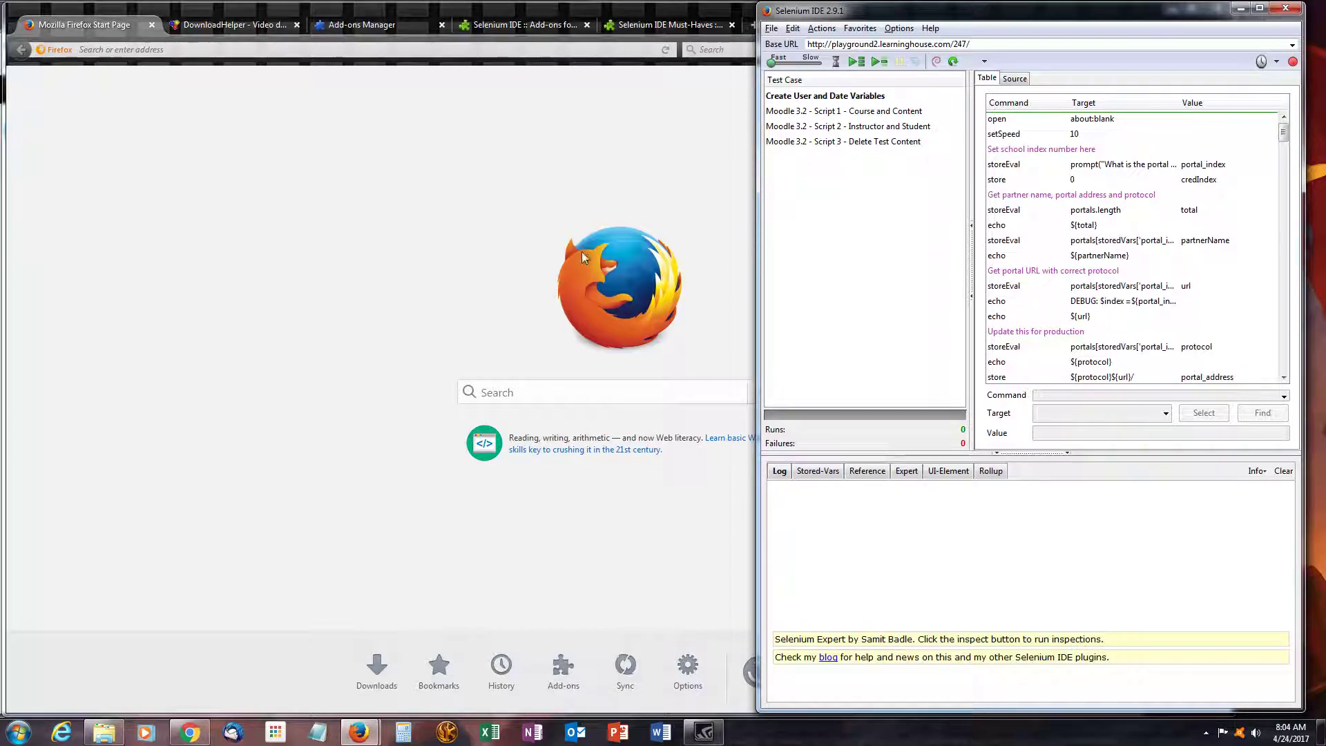
drag(1210, 12, 1011, 18)
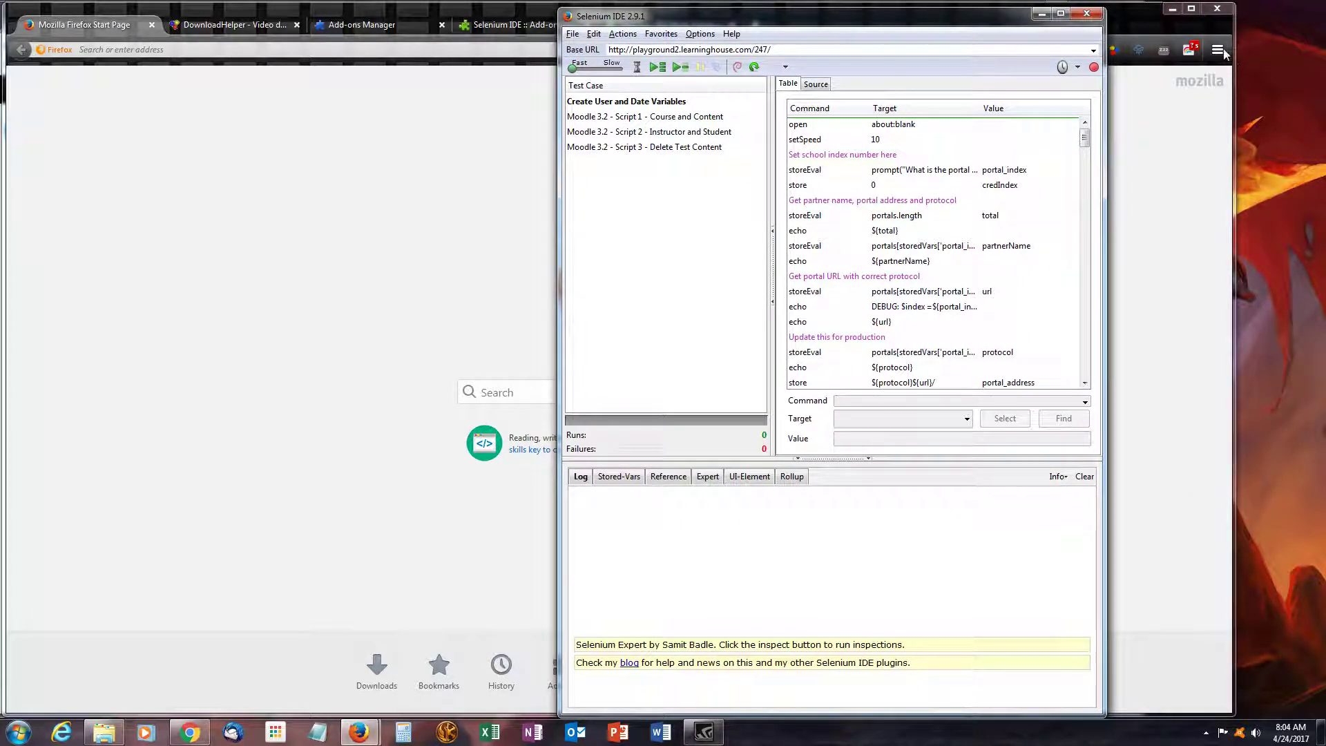